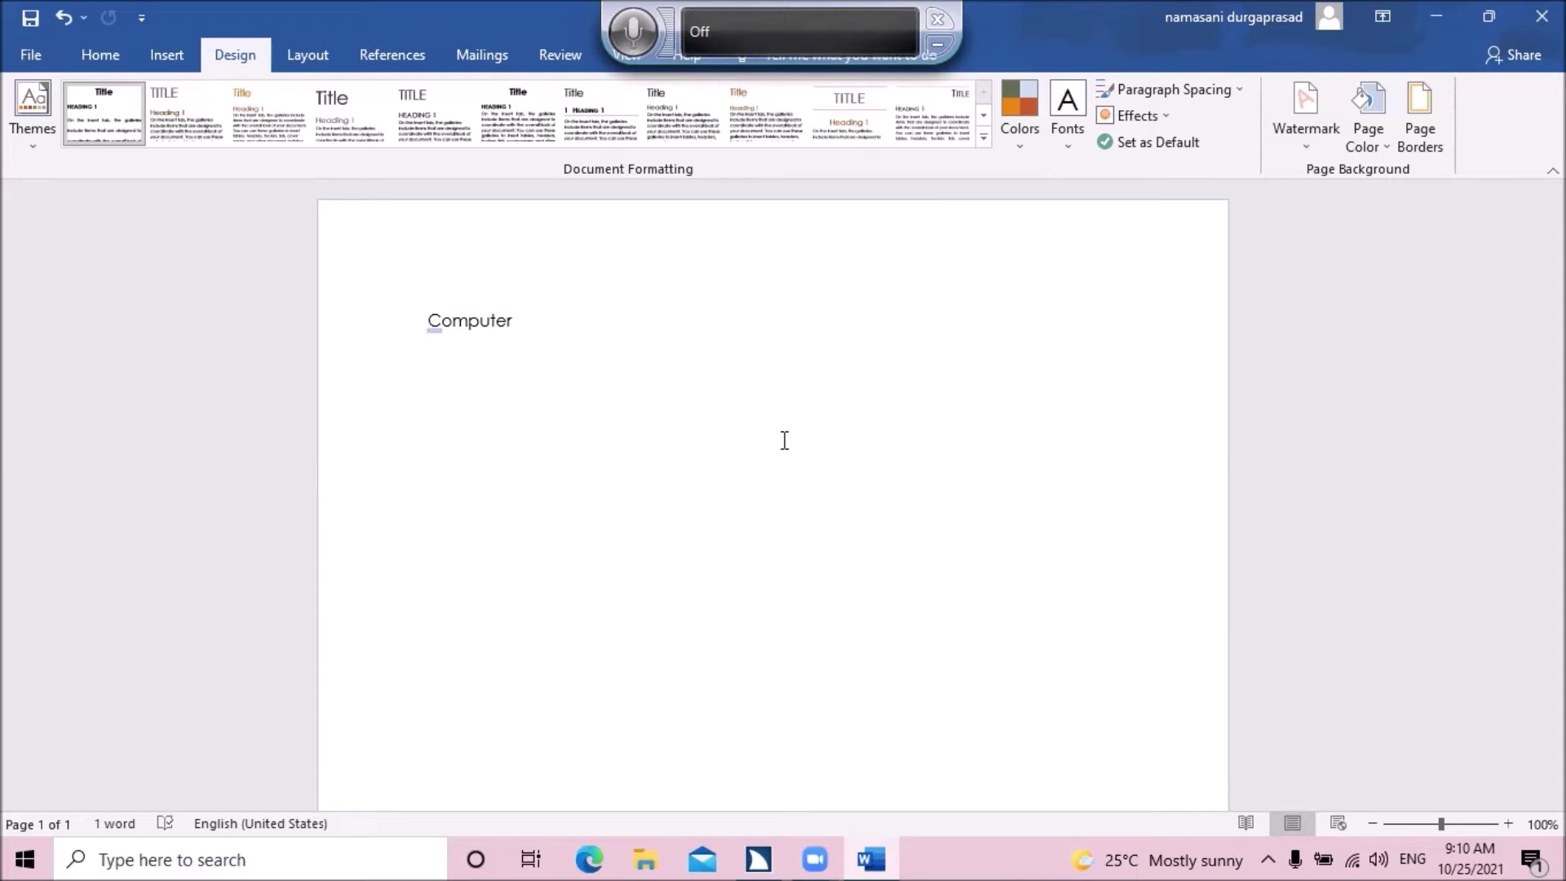
- Select all the document text and open the gallery of page watermarks
key(ctrl+a)
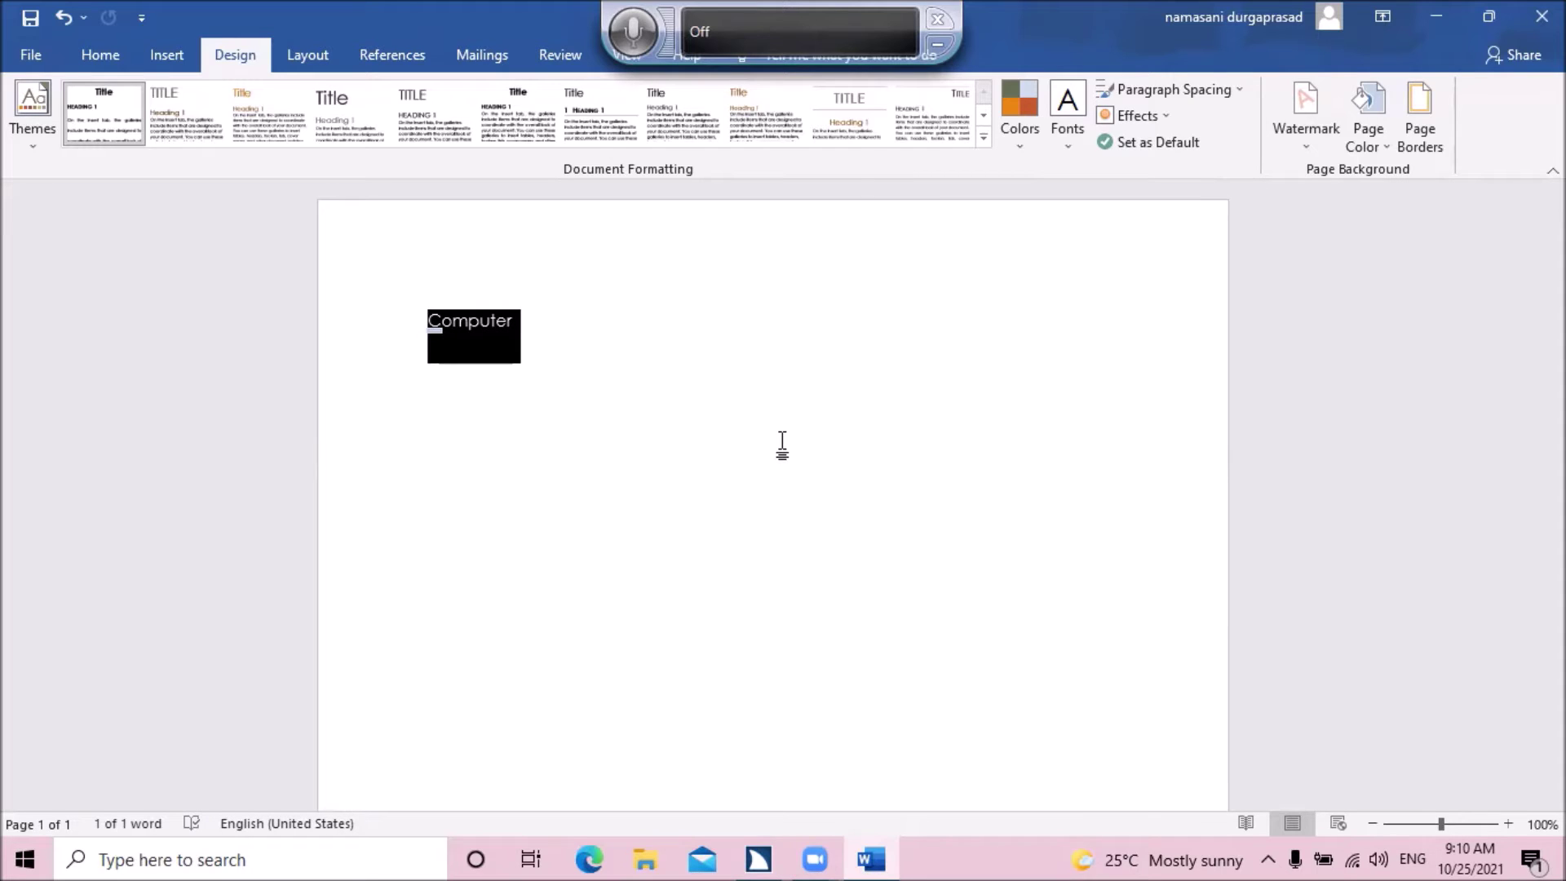
key(alt)
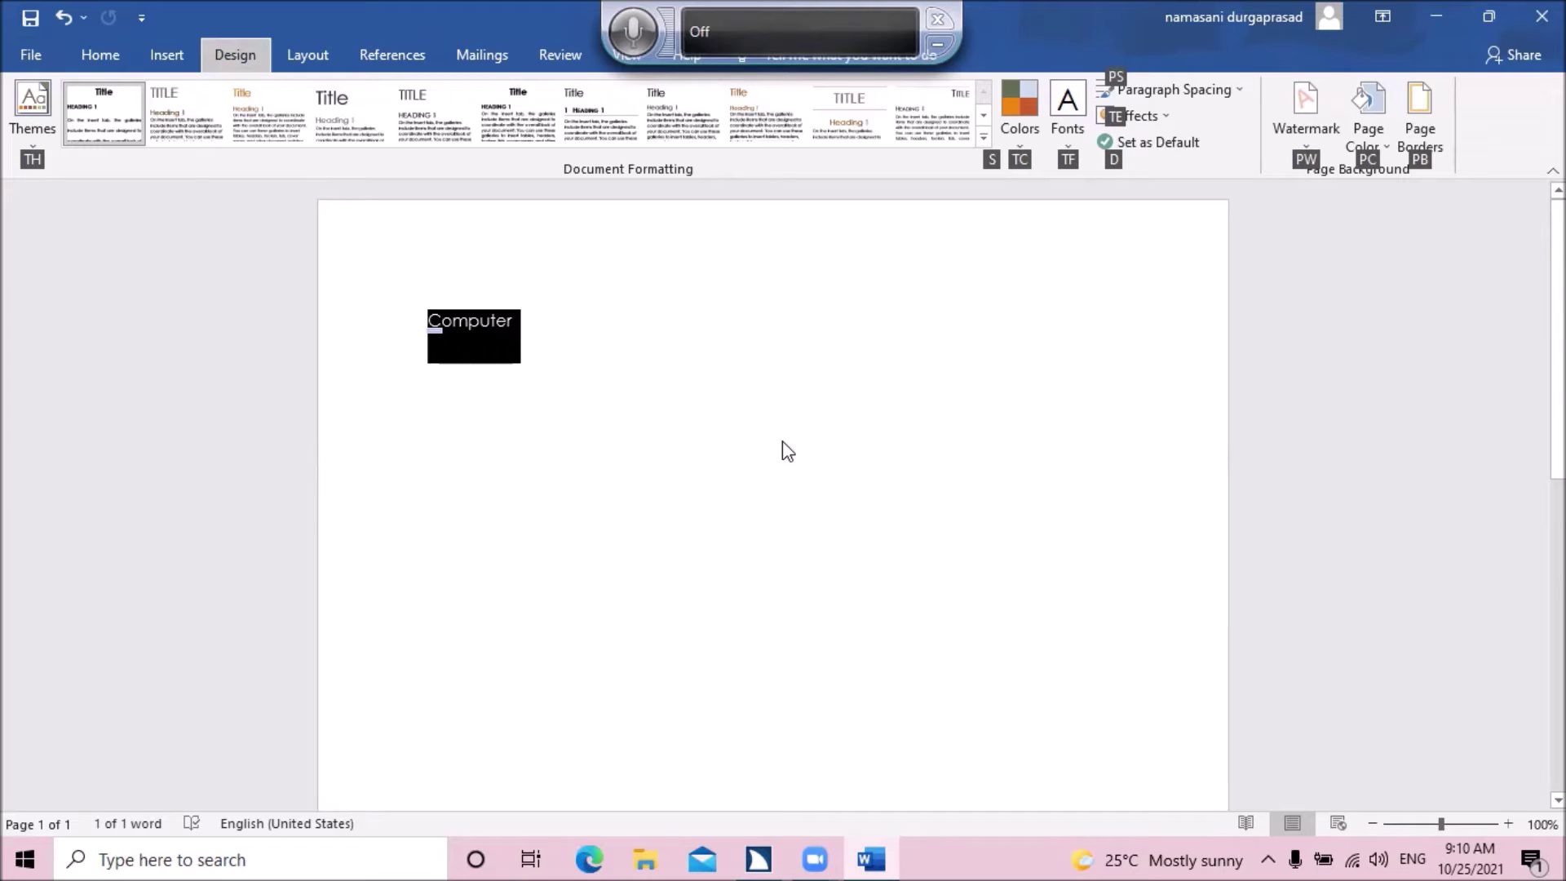
key(t)
key(h)
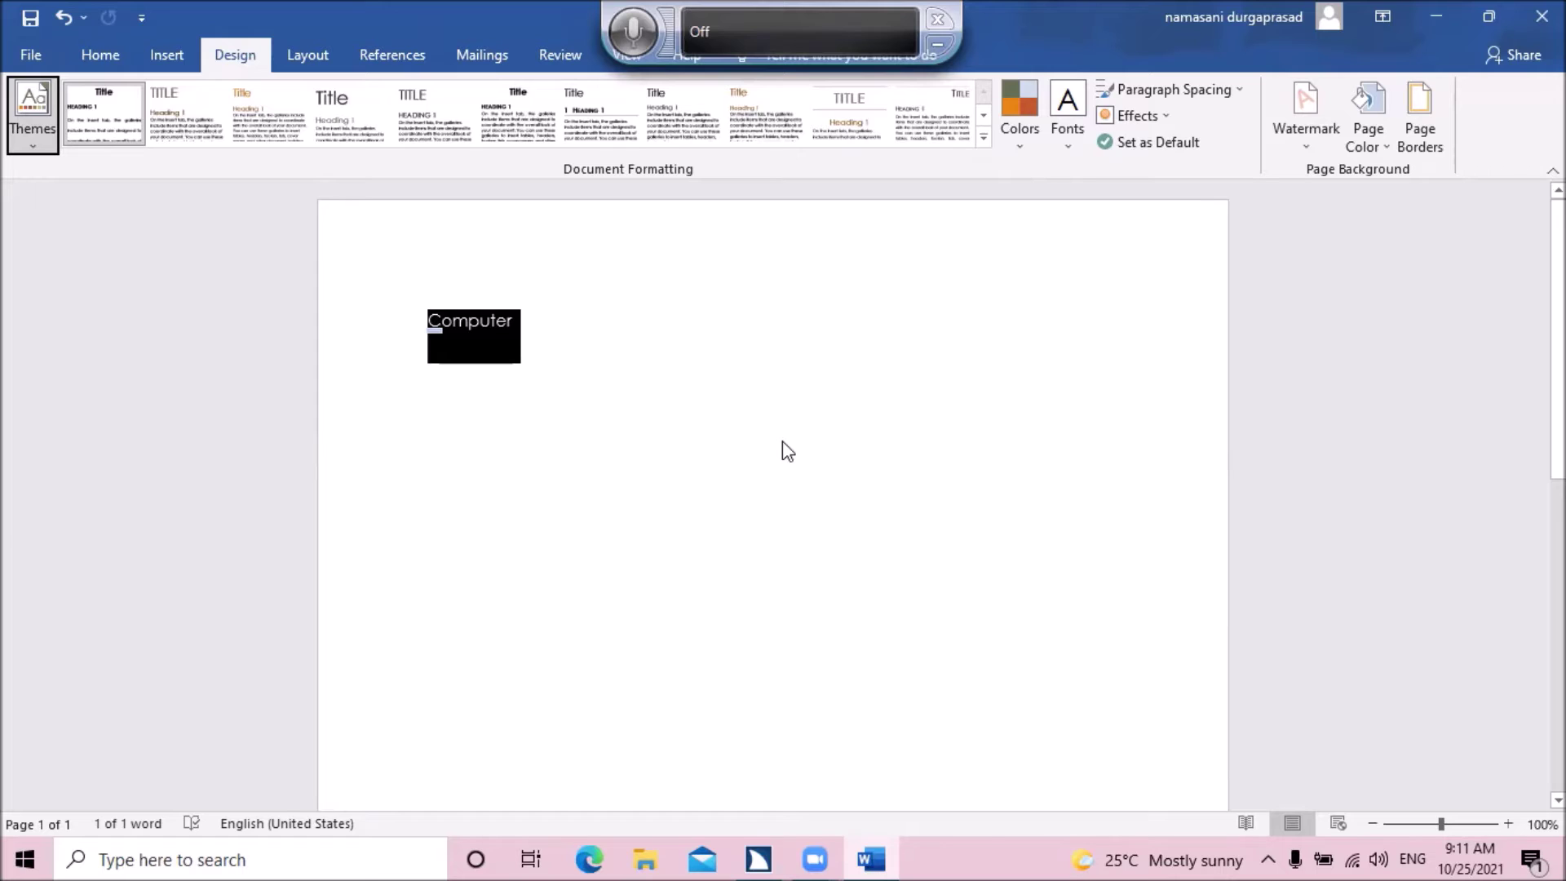
key(Tab)
key(Tab)
key(Tab)
key(Tab)
key(Tab)
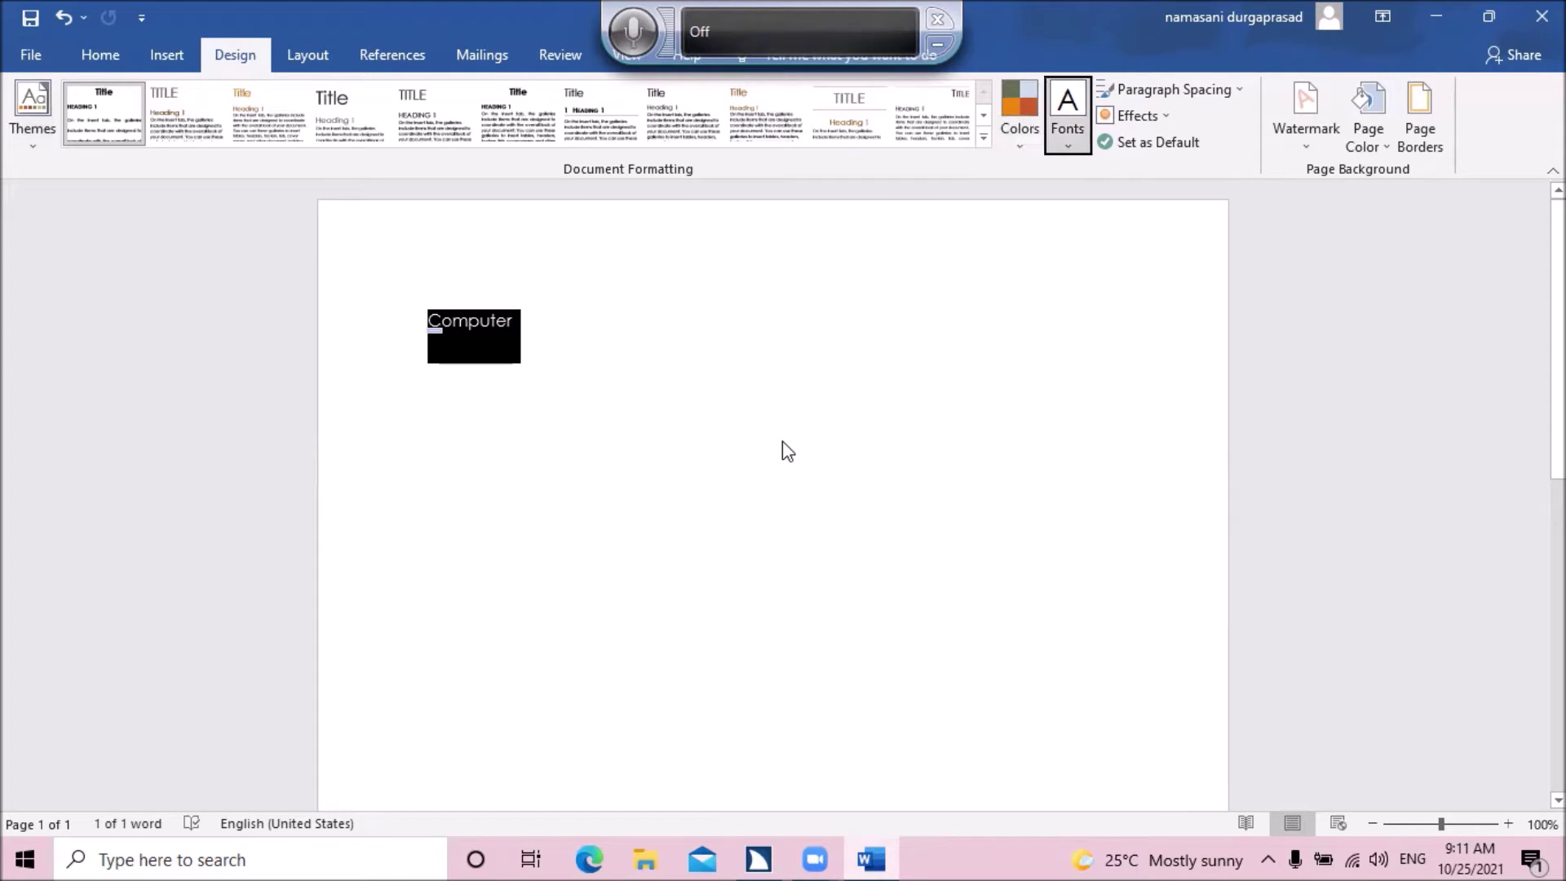
key(Tab)
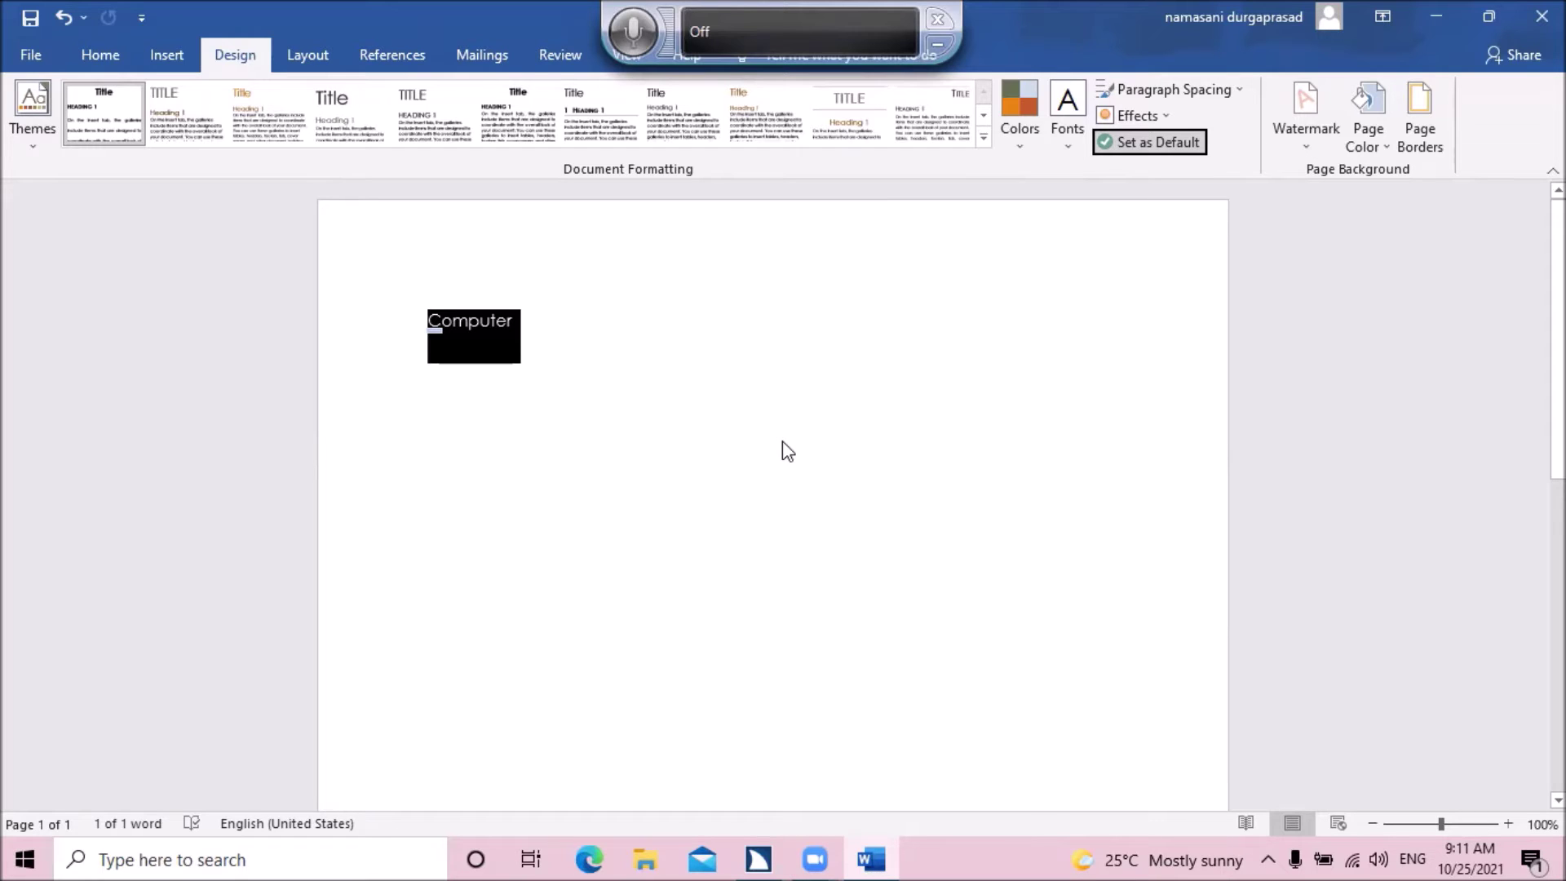
key(Tab)
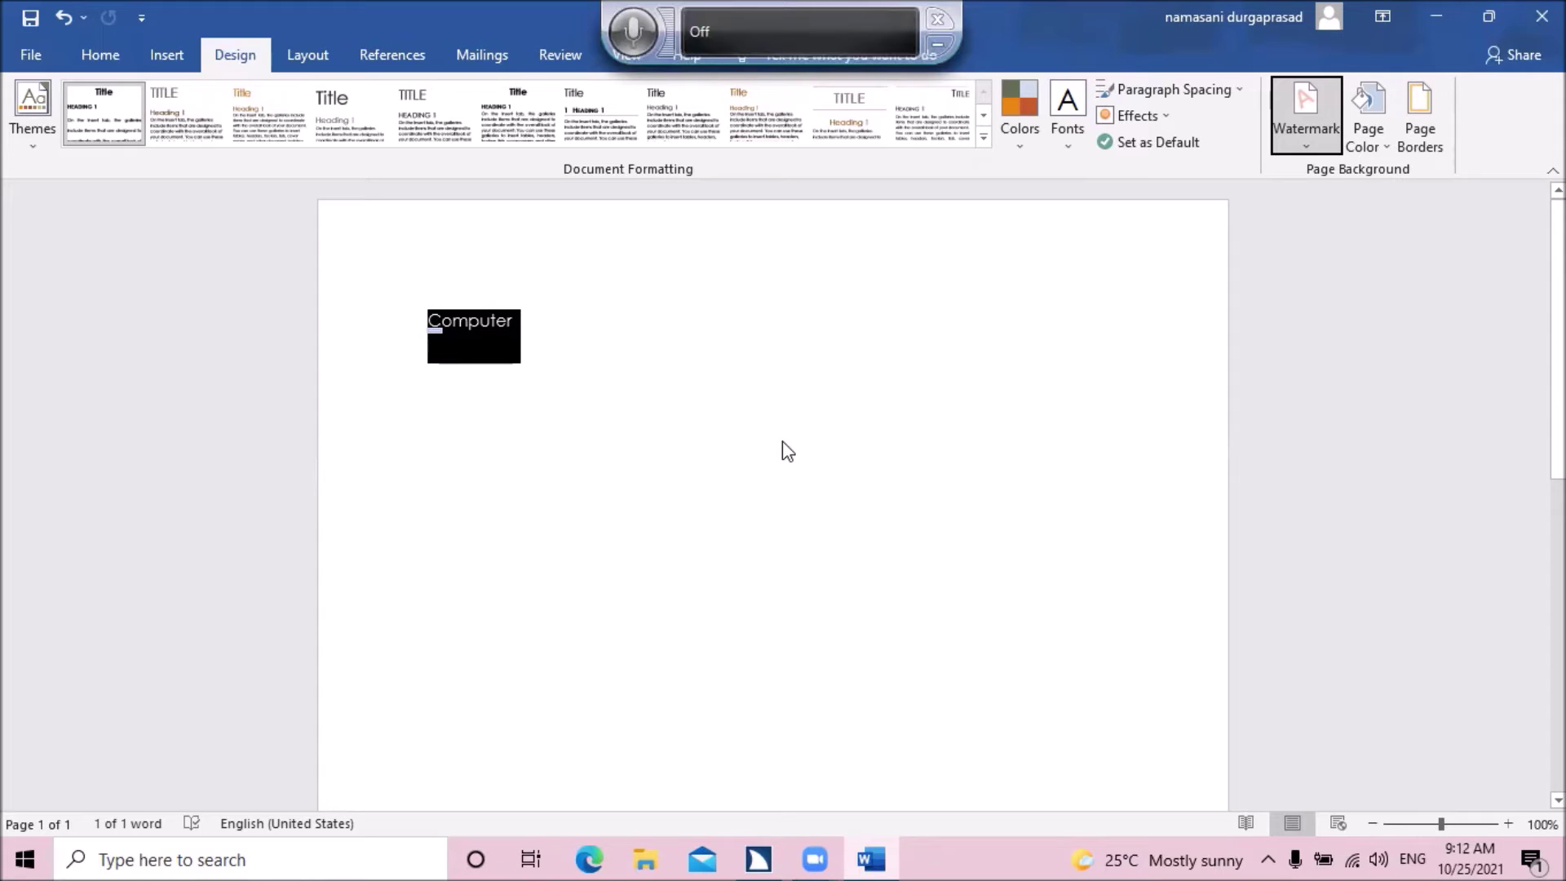
key(Return)
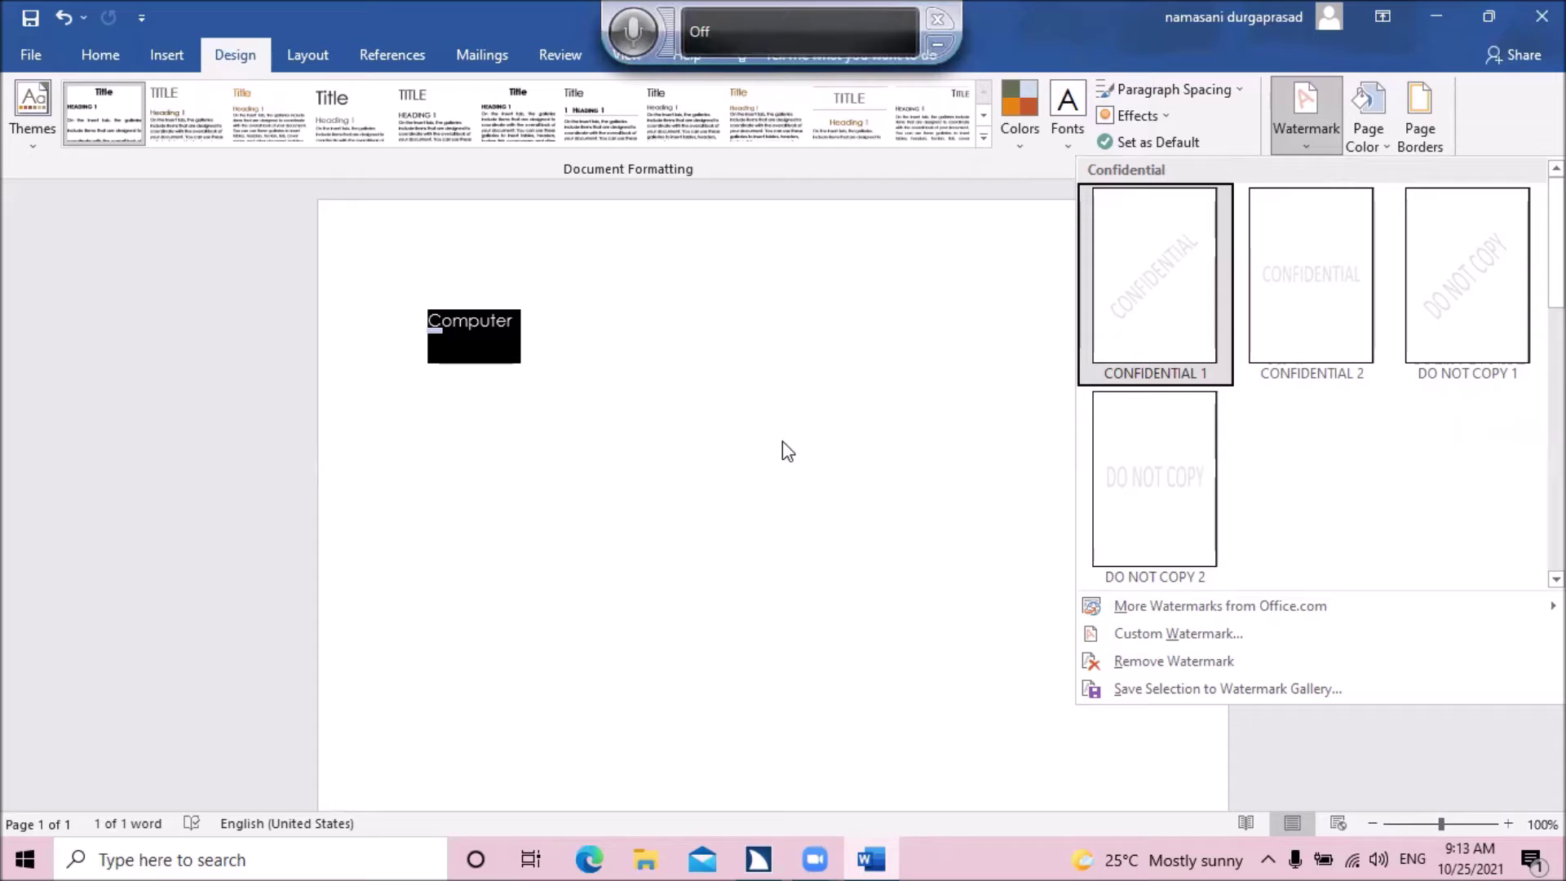
- Look through the preset Confidential, Disclaimers and Urgent watermarks and open the custom watermark settings
key(Down)
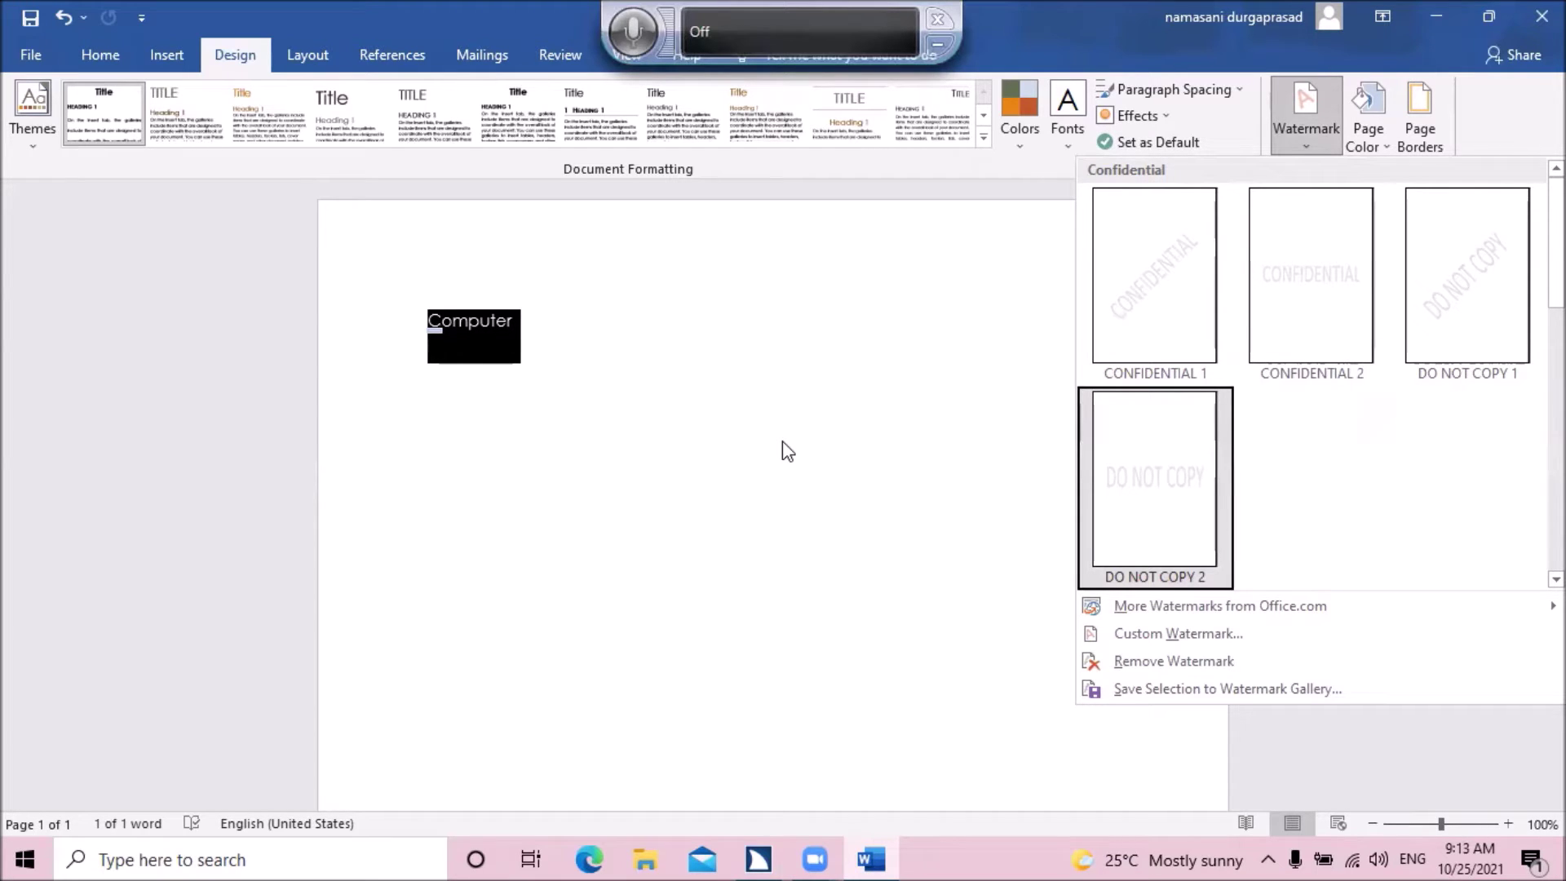
key(Down)
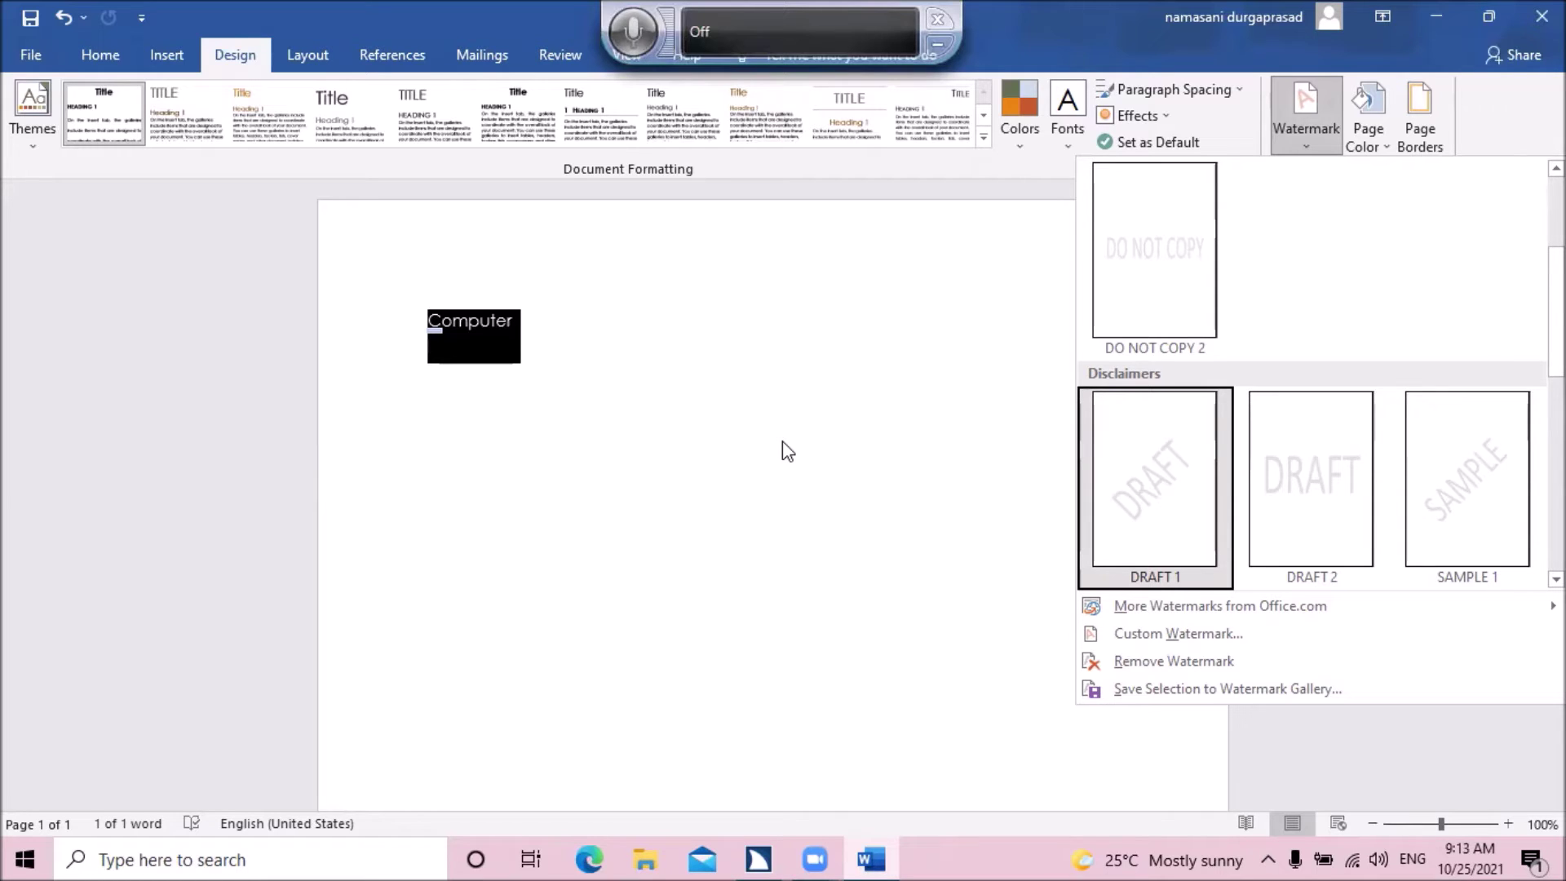
key(Down)
key(Down)
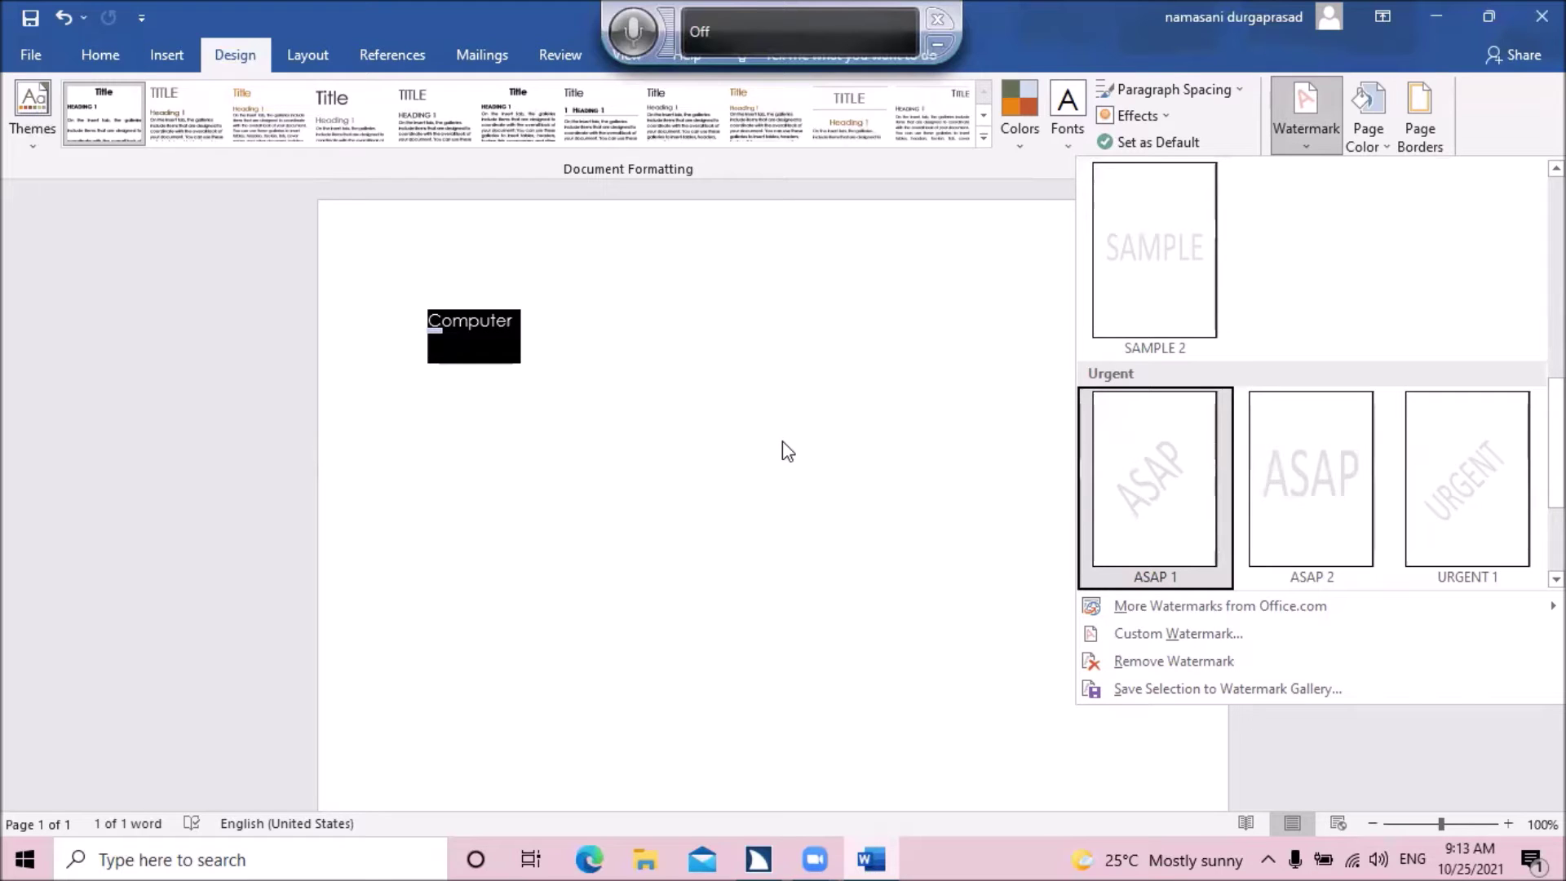
key(Down)
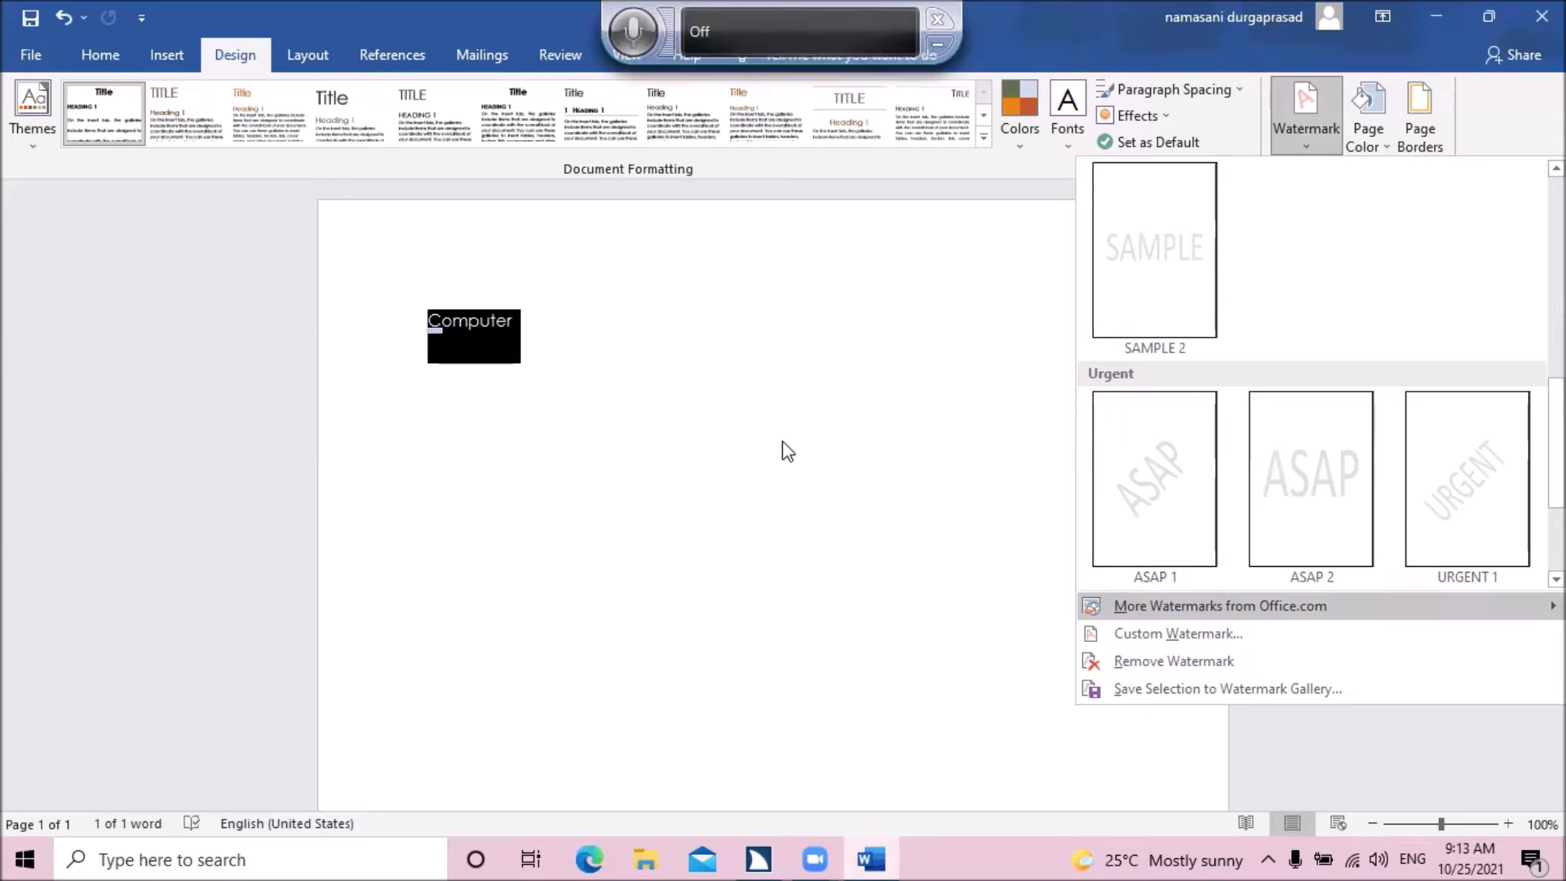
key(Down)
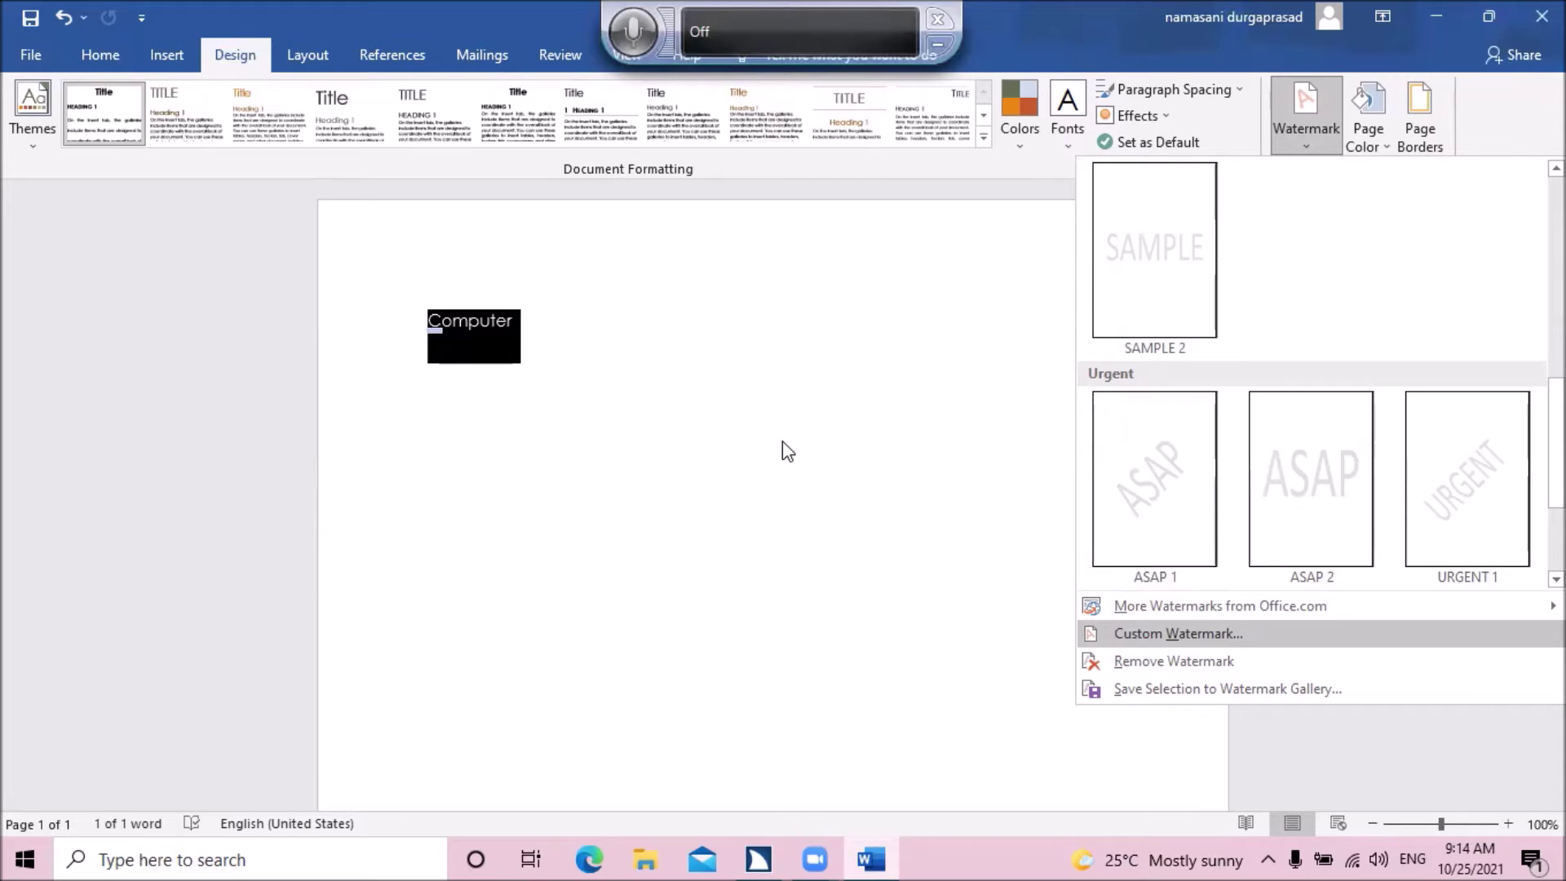
key(Return)
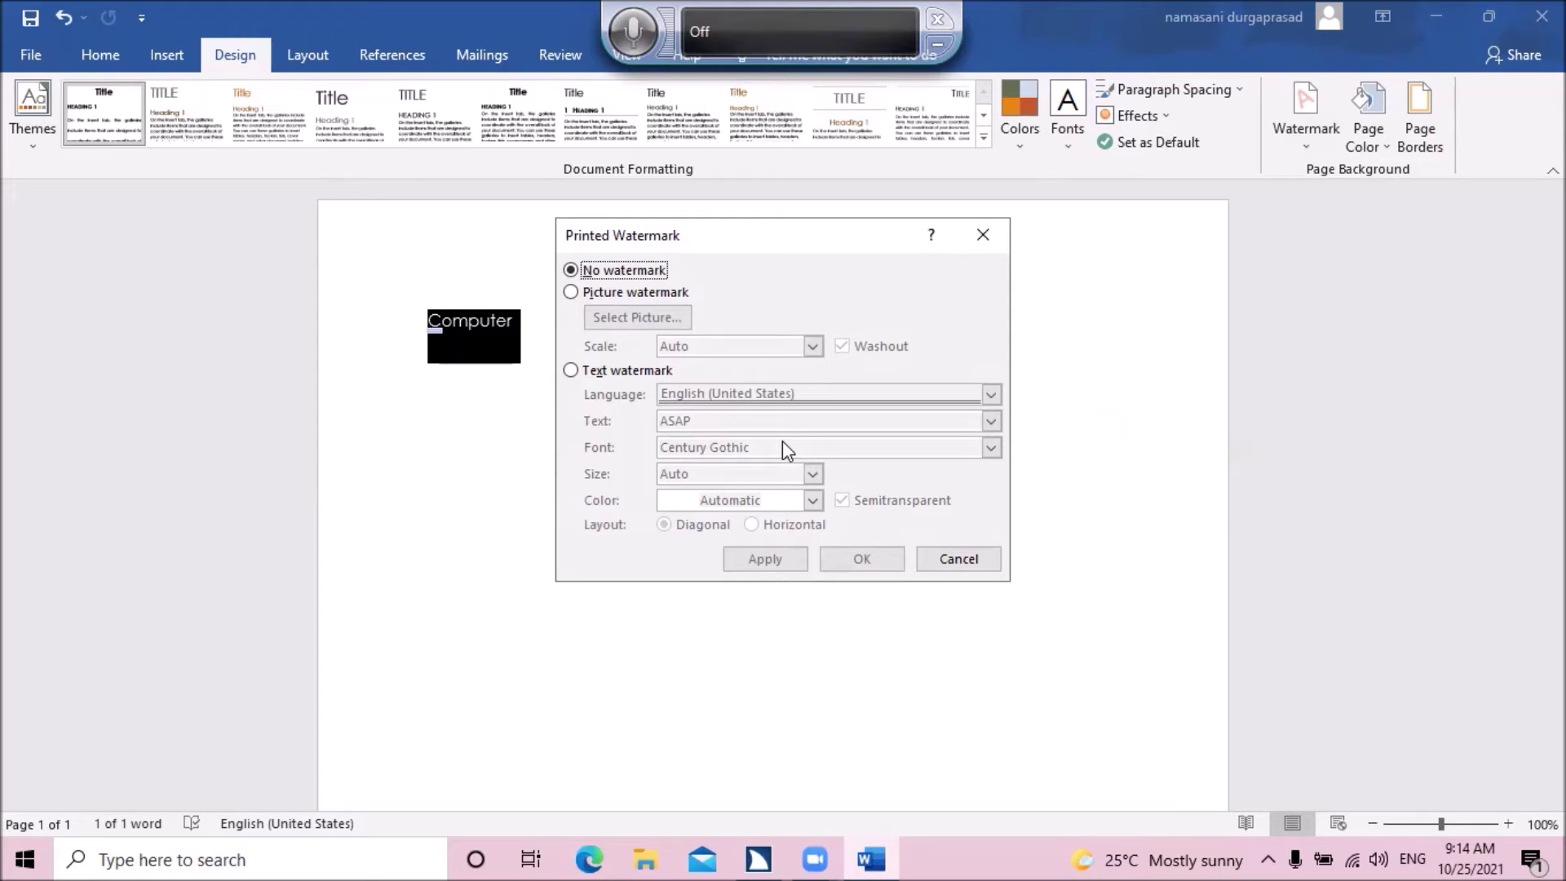
- Choose a text watermark and replace its default text with the person's name
key(Down)
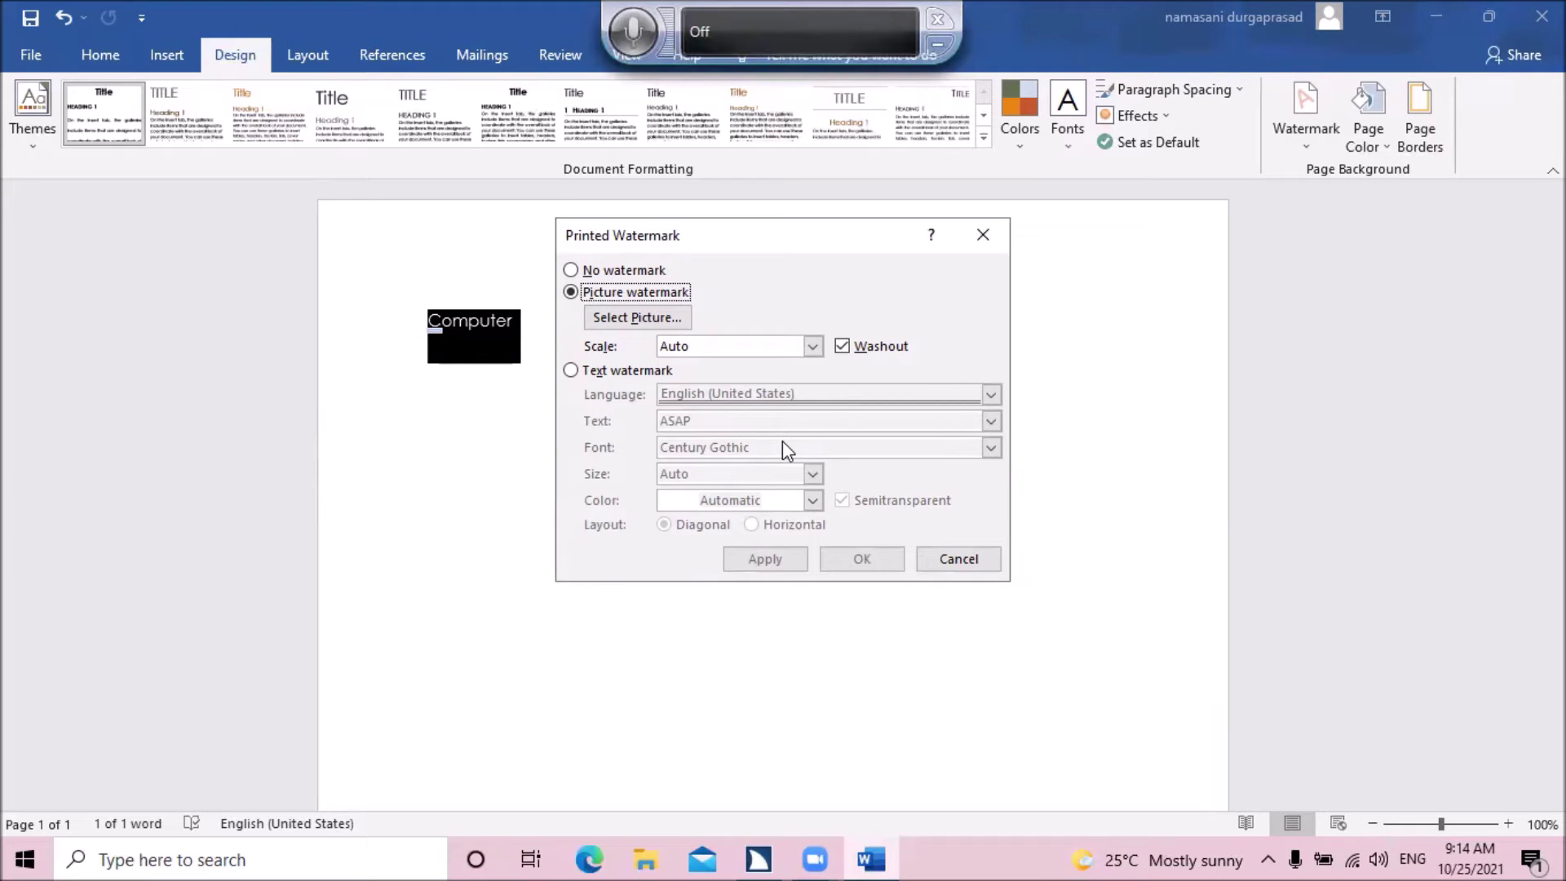
key(alt+x)
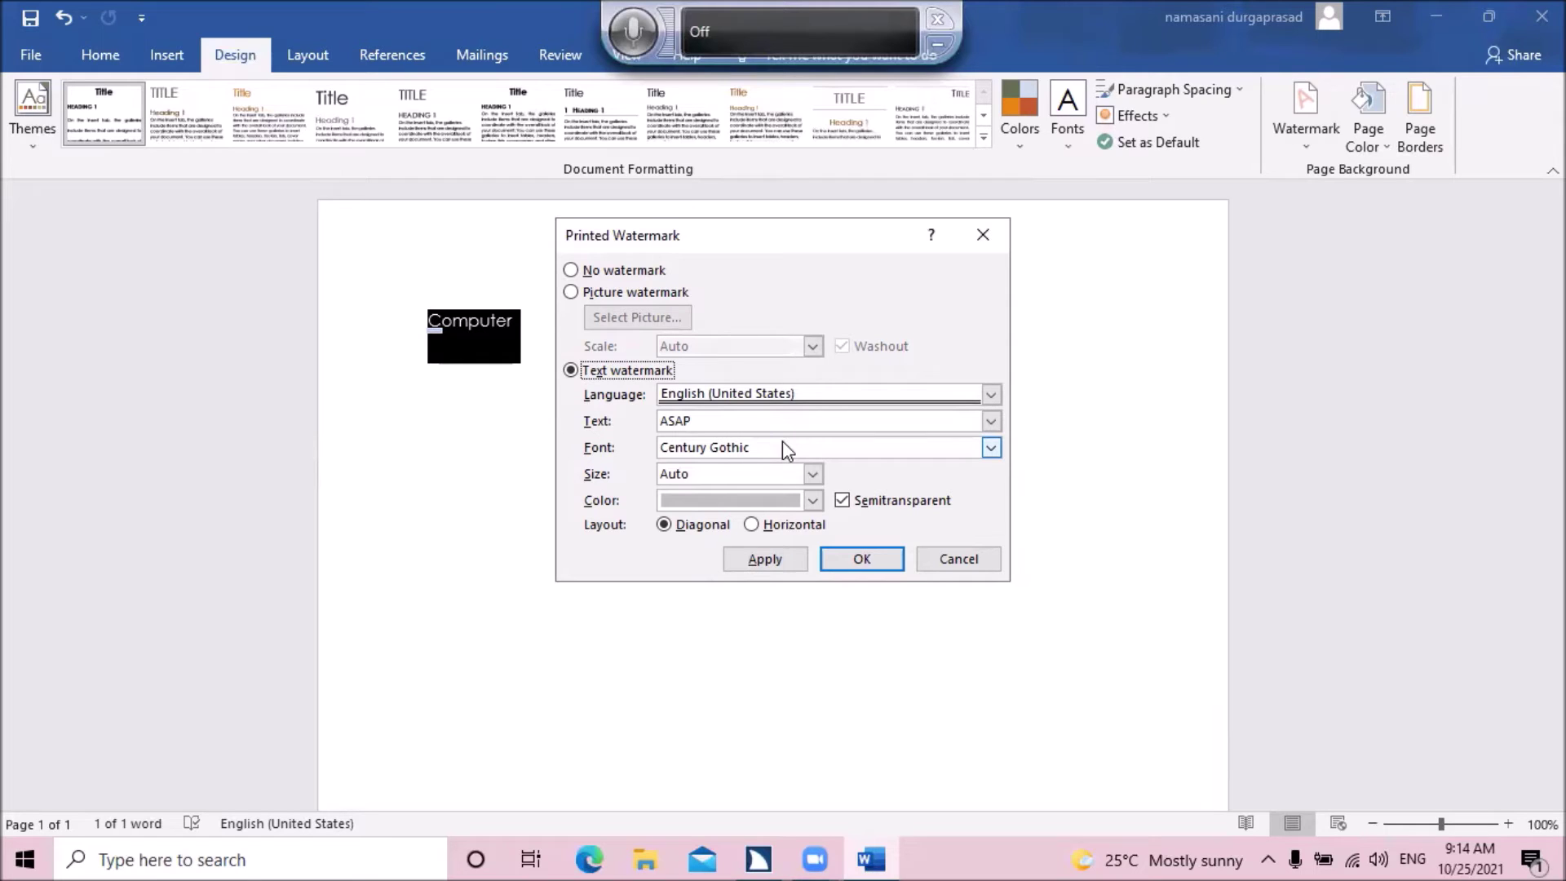
key(Tab)
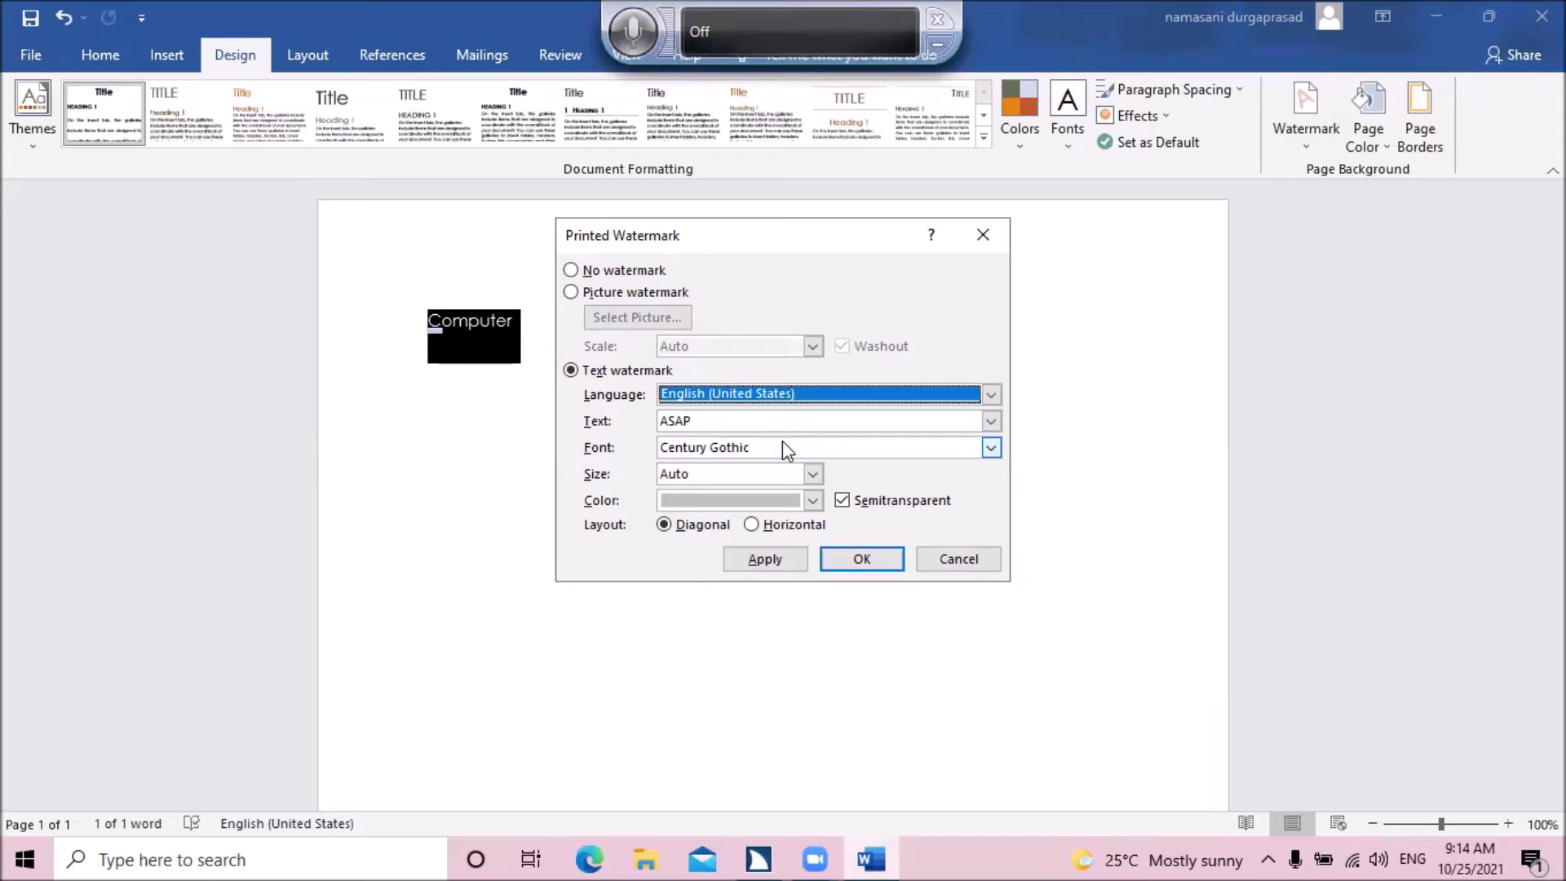
key(Tab)
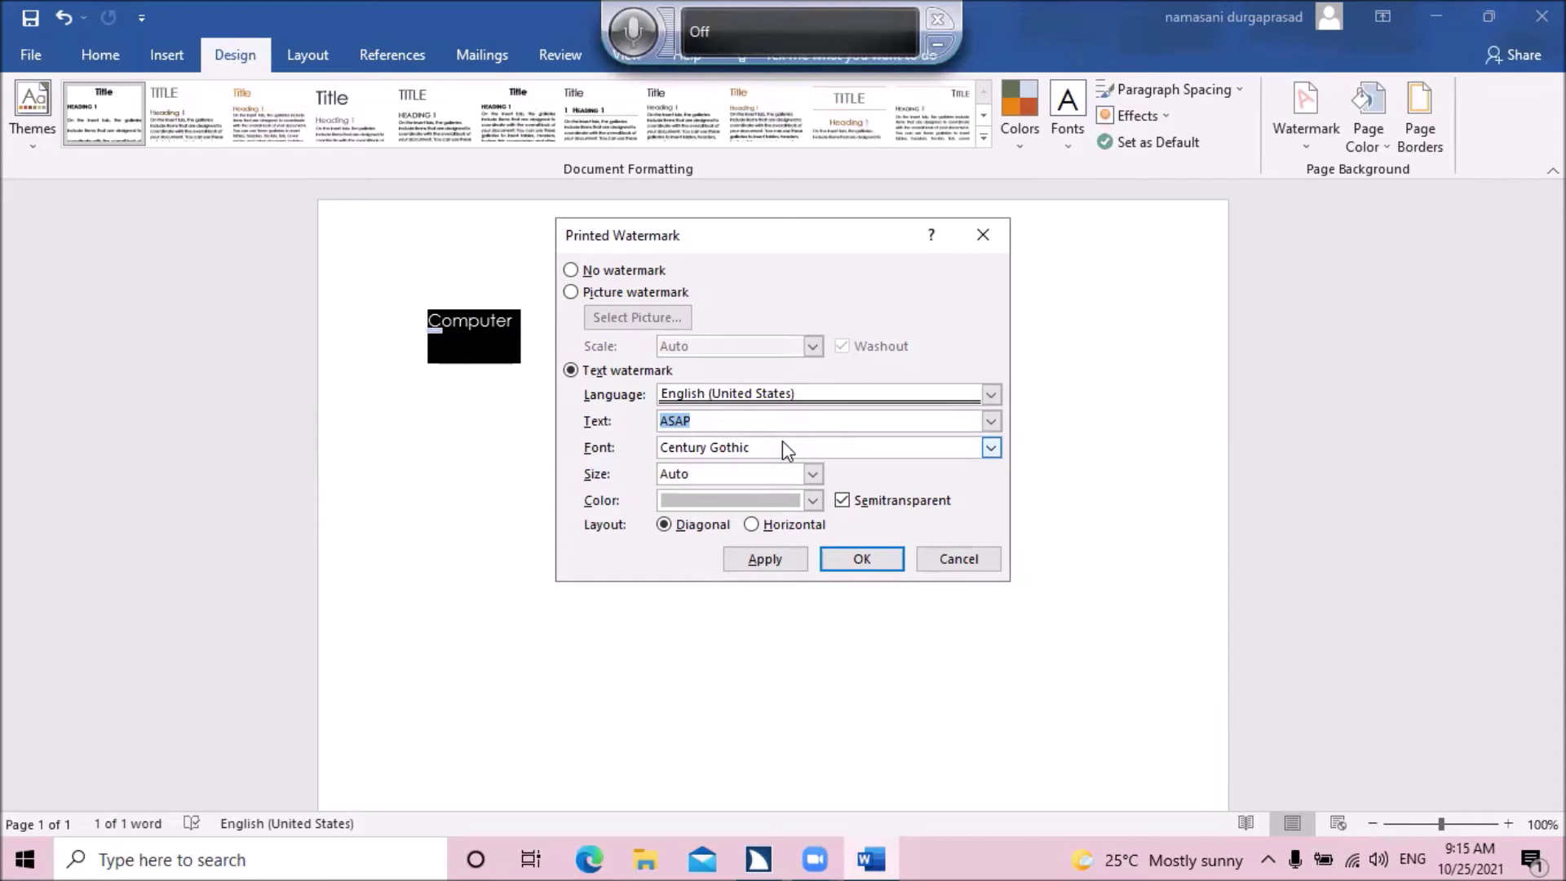
key(BackSpace)
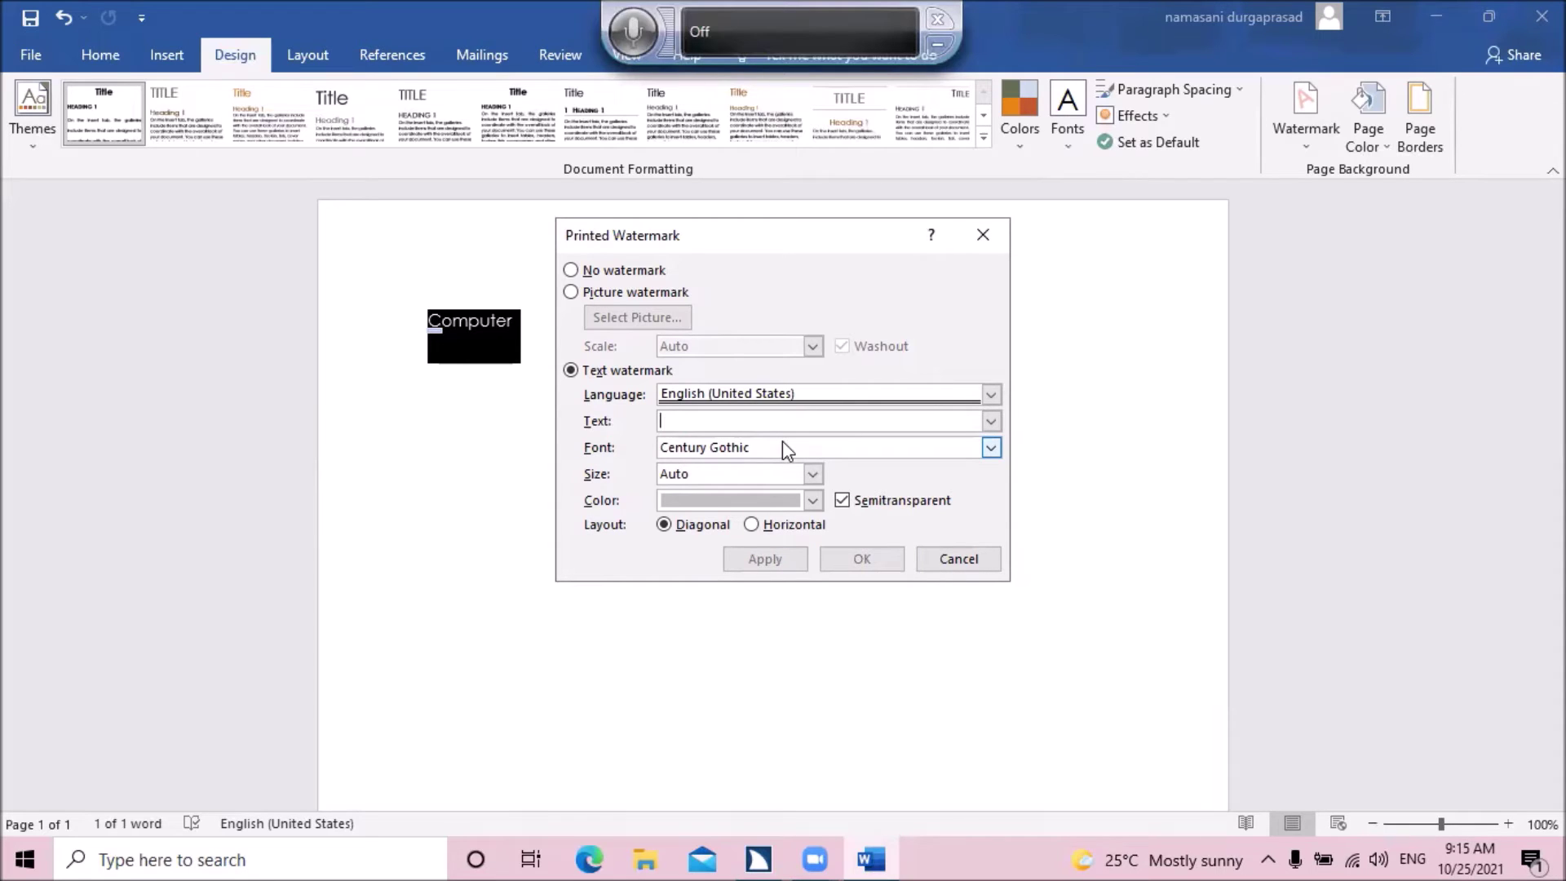
text(prasad)
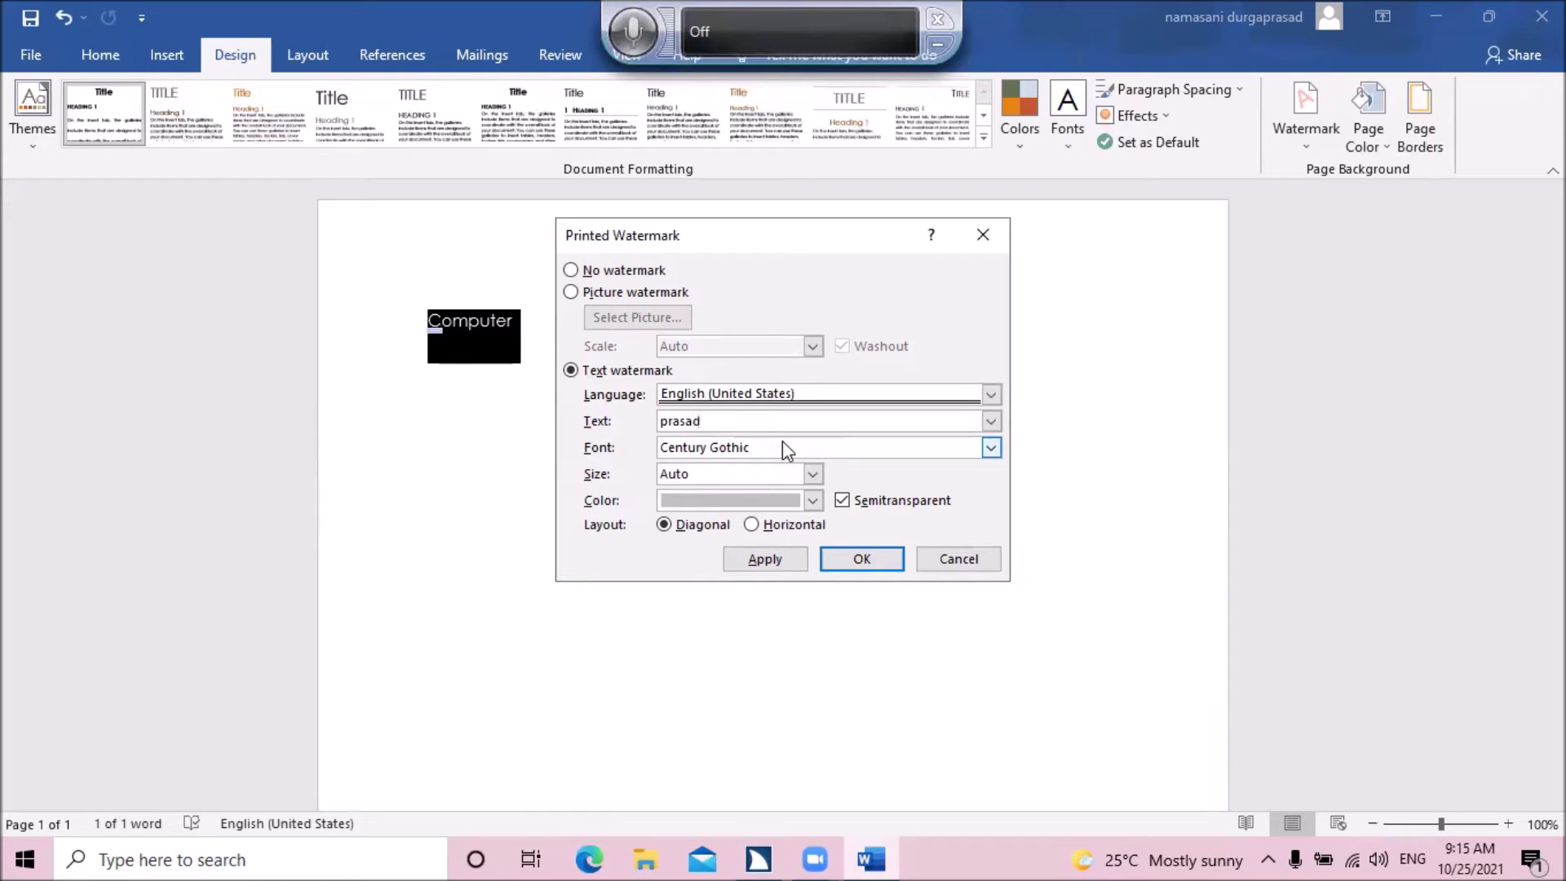
- Set the watermark text's font to Calibri Light
key(Tab)
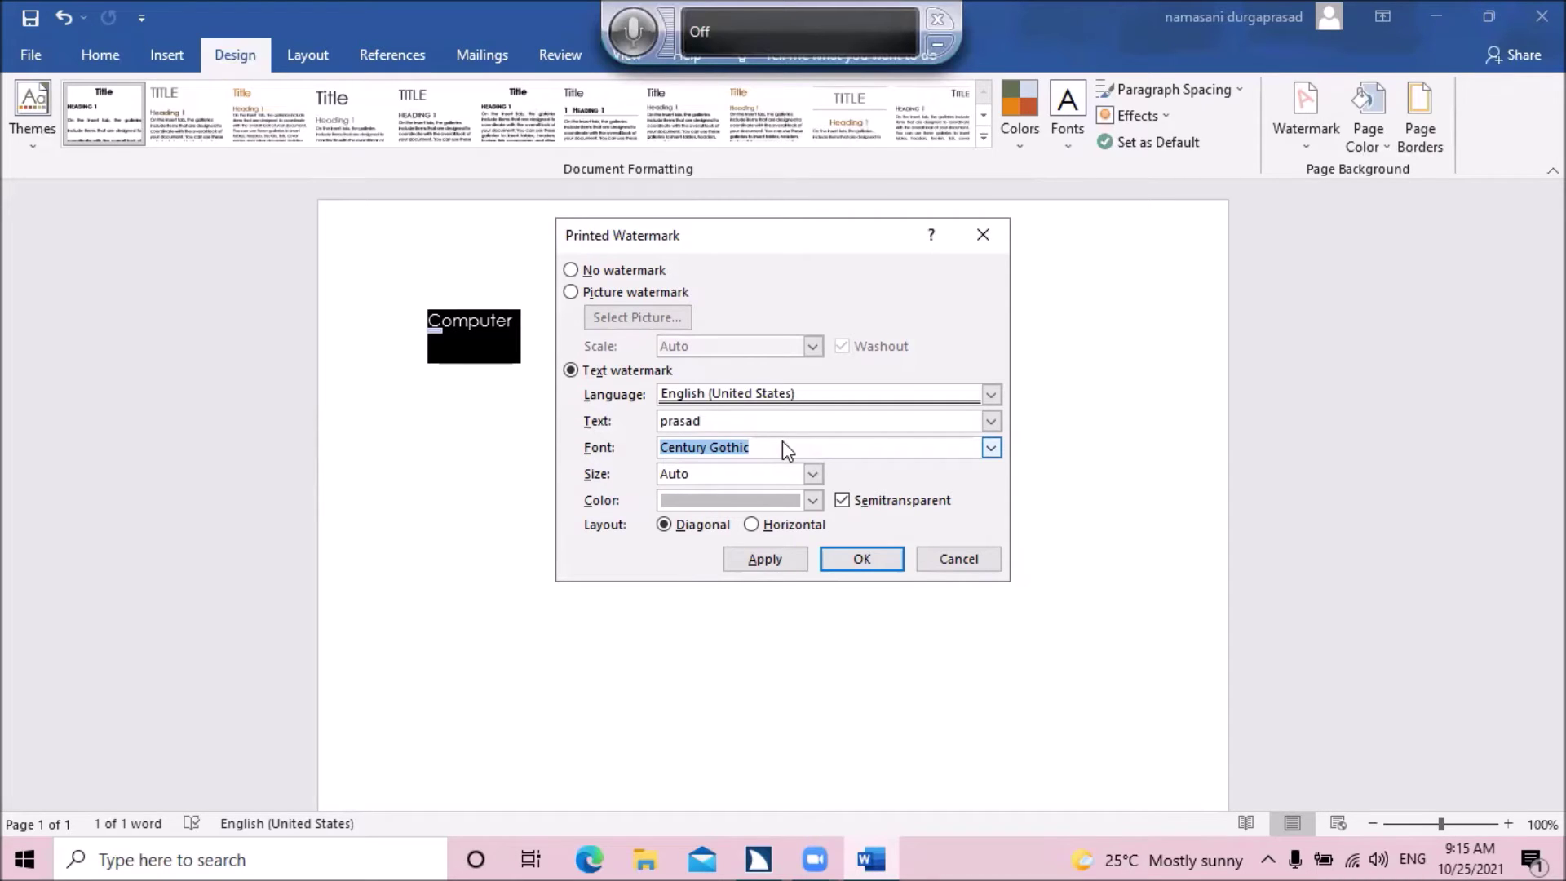
key(alt+Down)
key(Down)
key(Down)
key(Down)
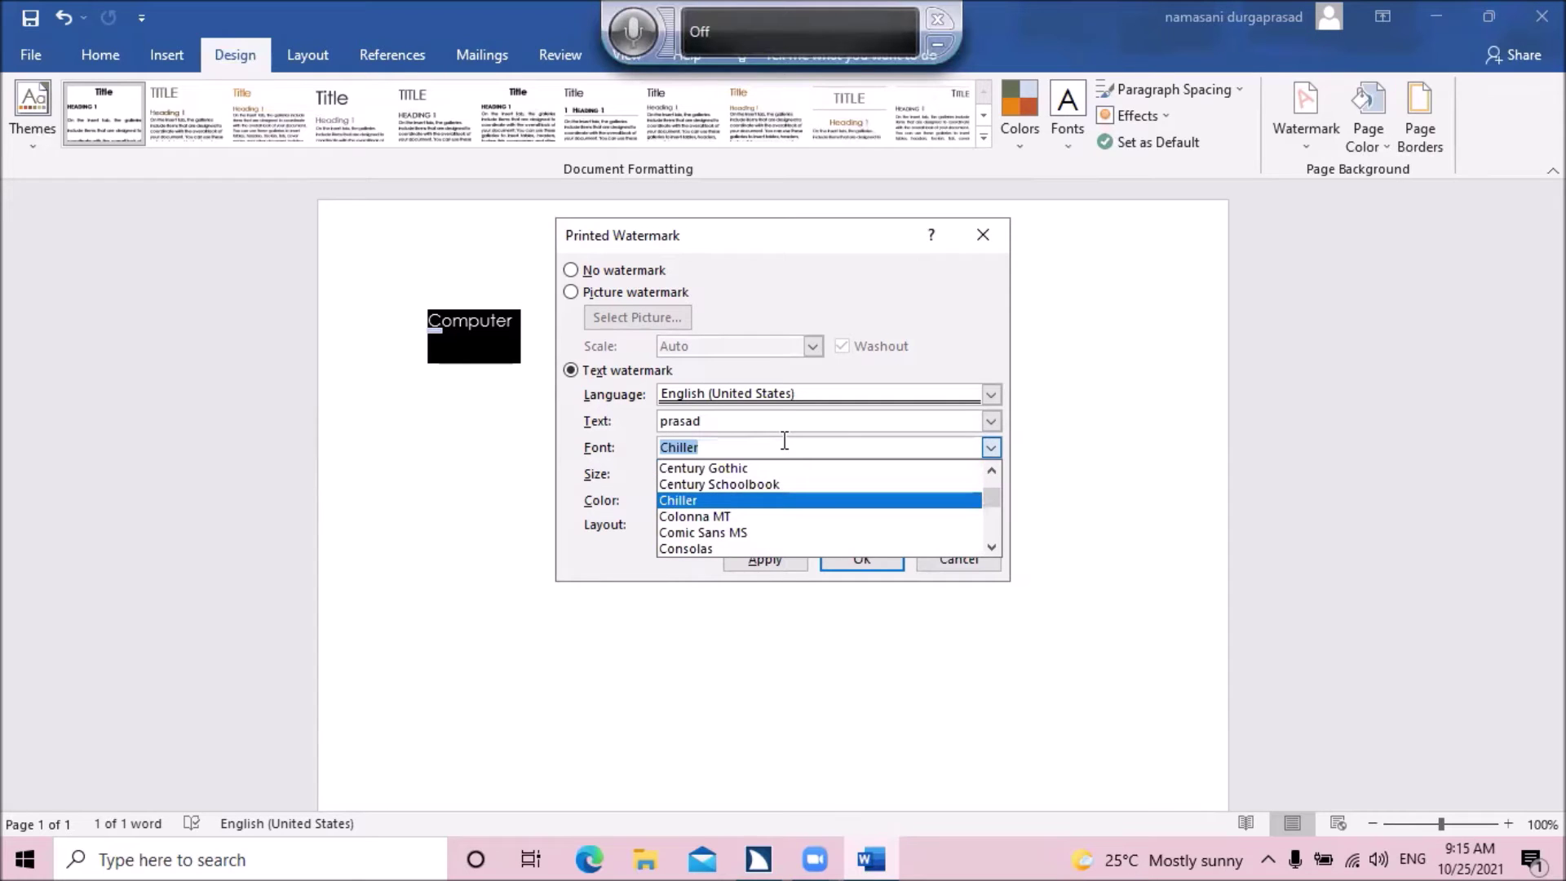
key(Down)
key(Down)
key(Down)
key(Down)
key(Down)
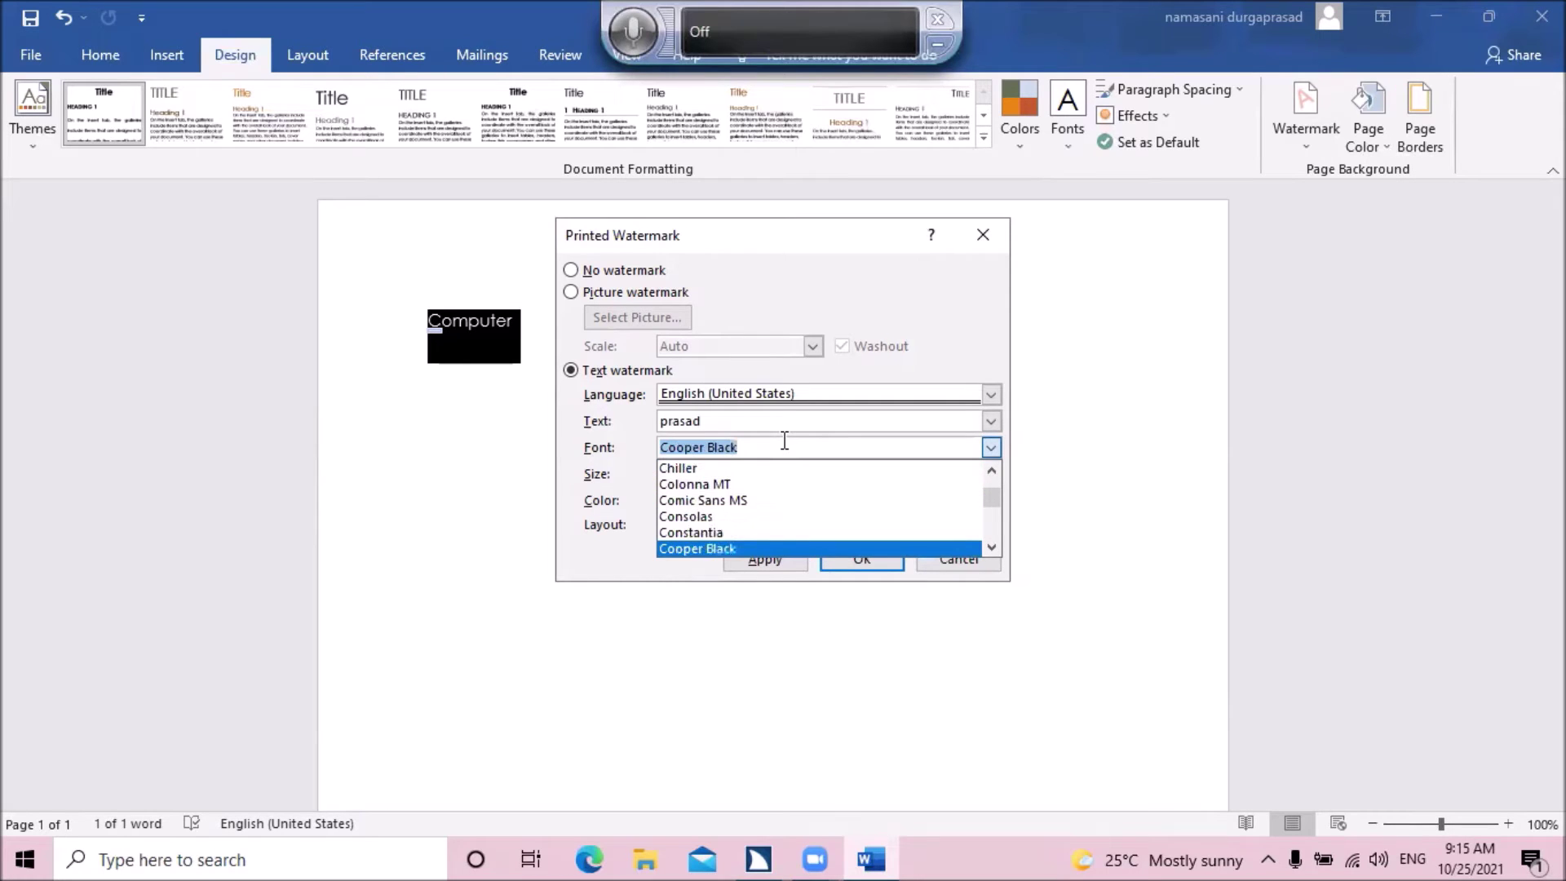
key(Down)
key(Up)
key(Up)
key(Up)
key(Up)
key(Up)
key(Up)
key(Up)
key(Up)
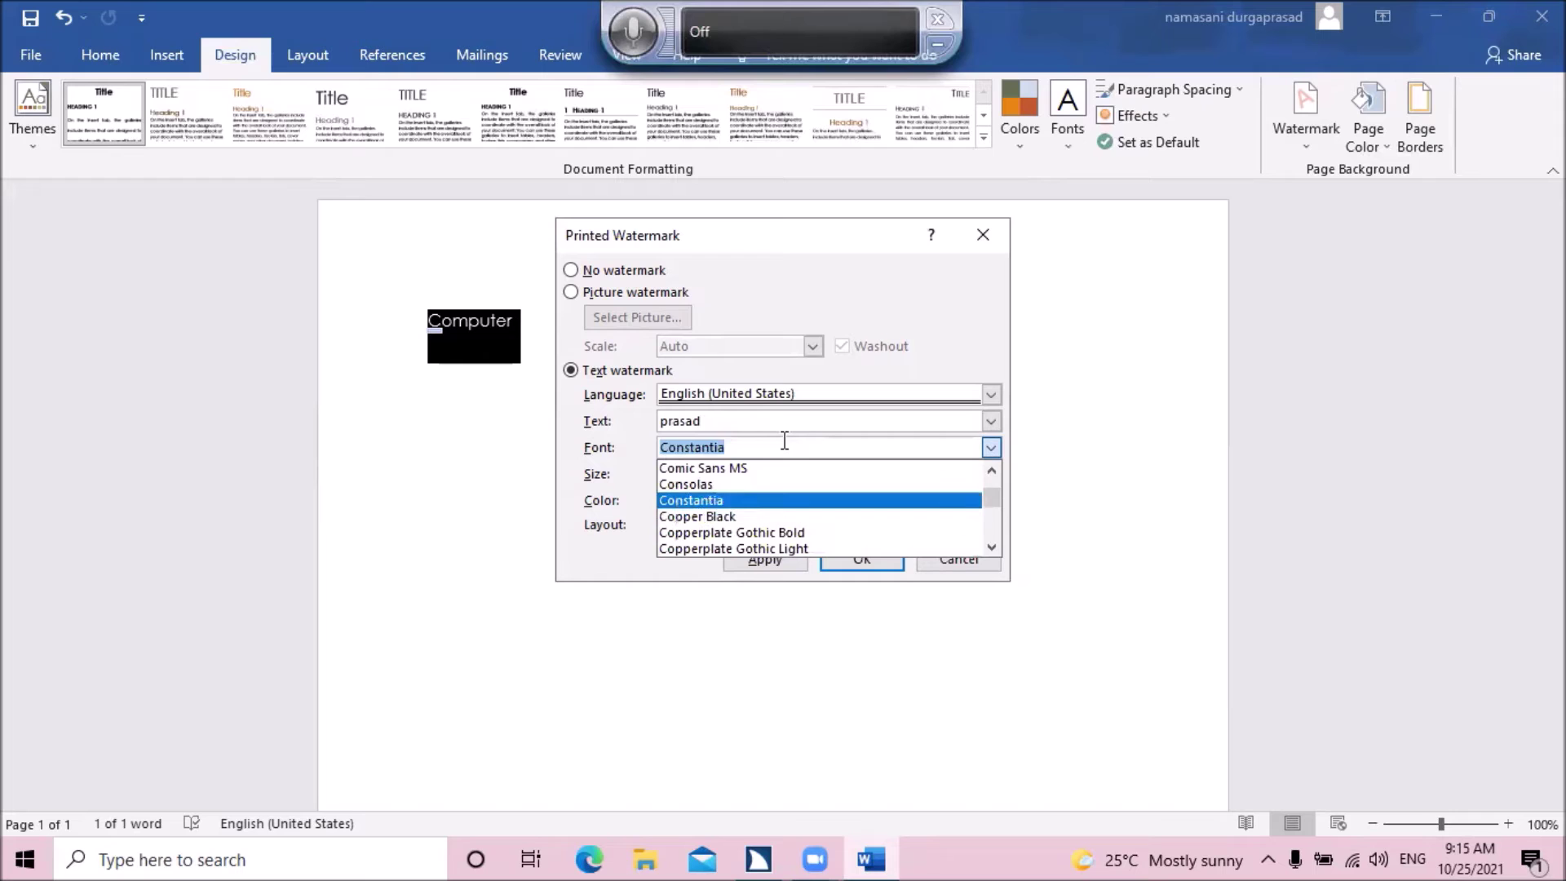
key(Up)
key(Up)
key(Up)
key(Up)
key(Up)
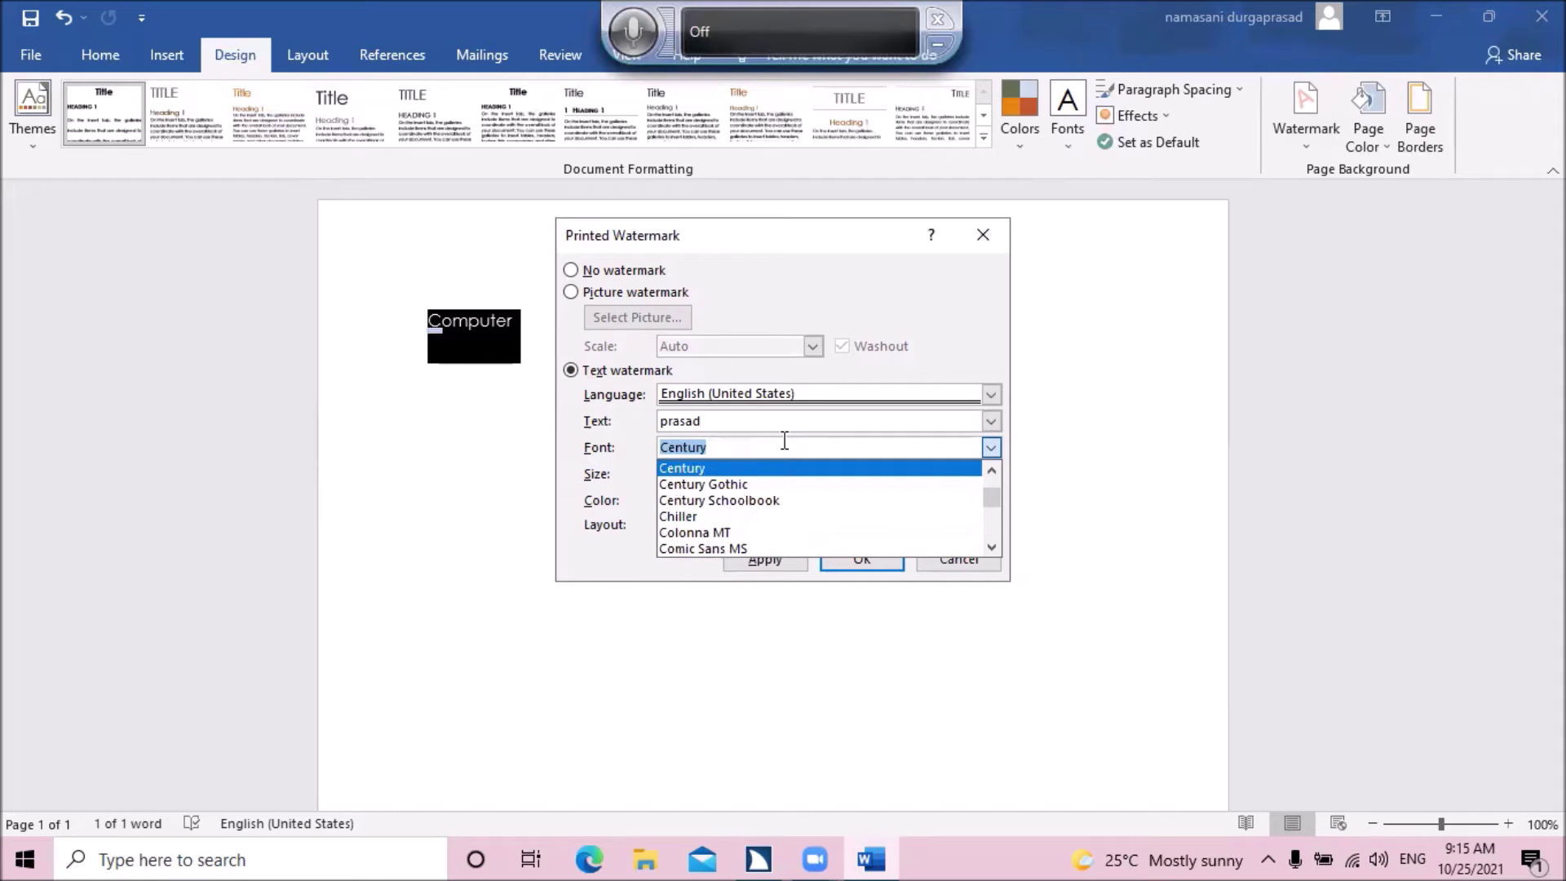
key(Up)
key(Up)
key(Up)
key(Up)
key(Up)
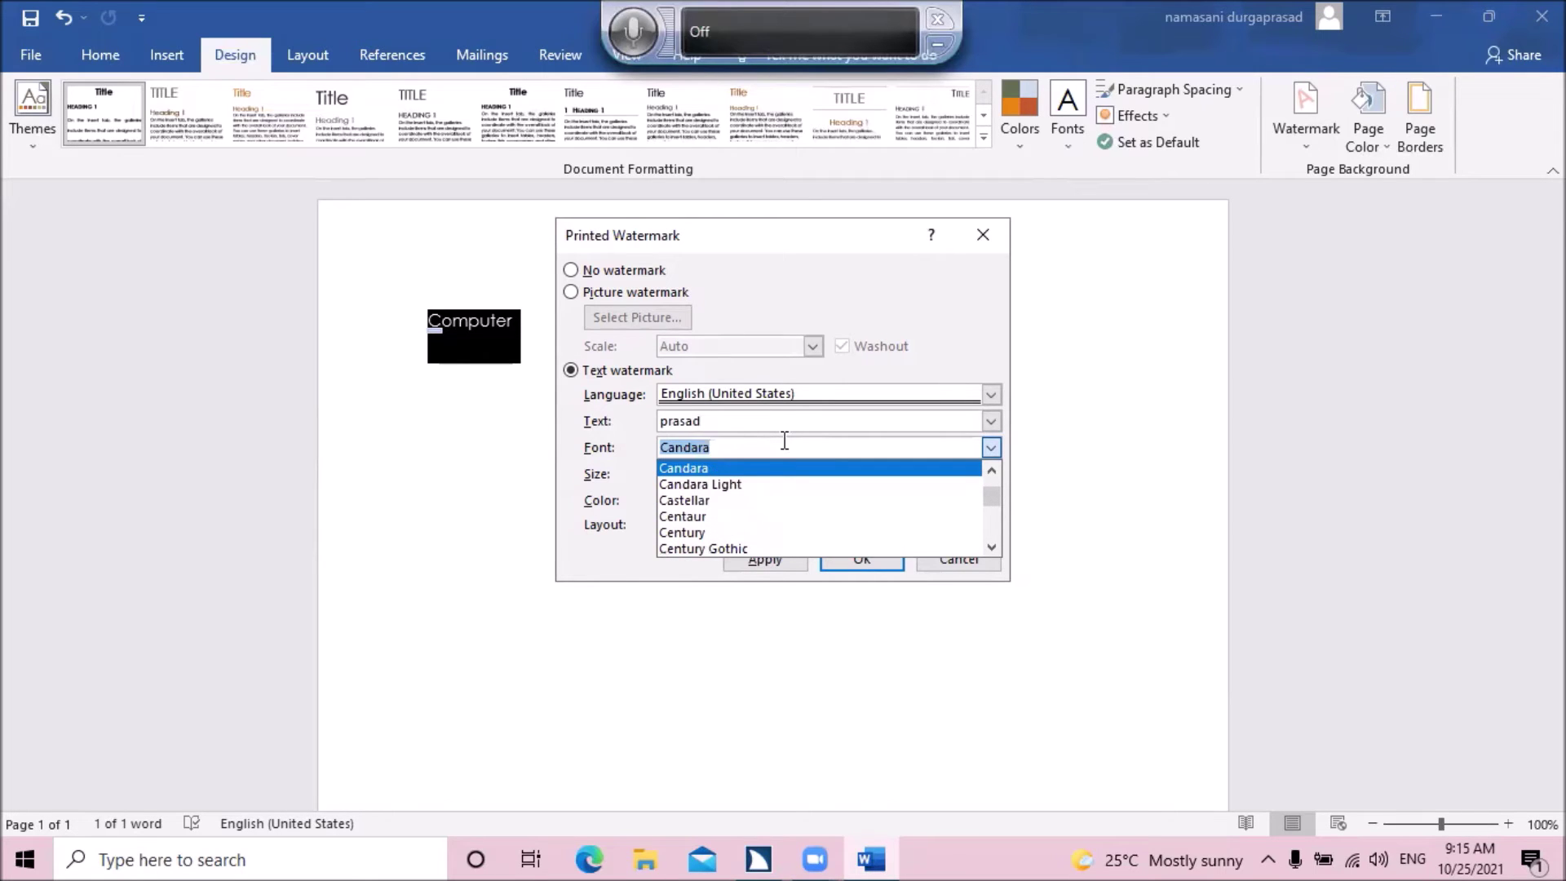
key(Up)
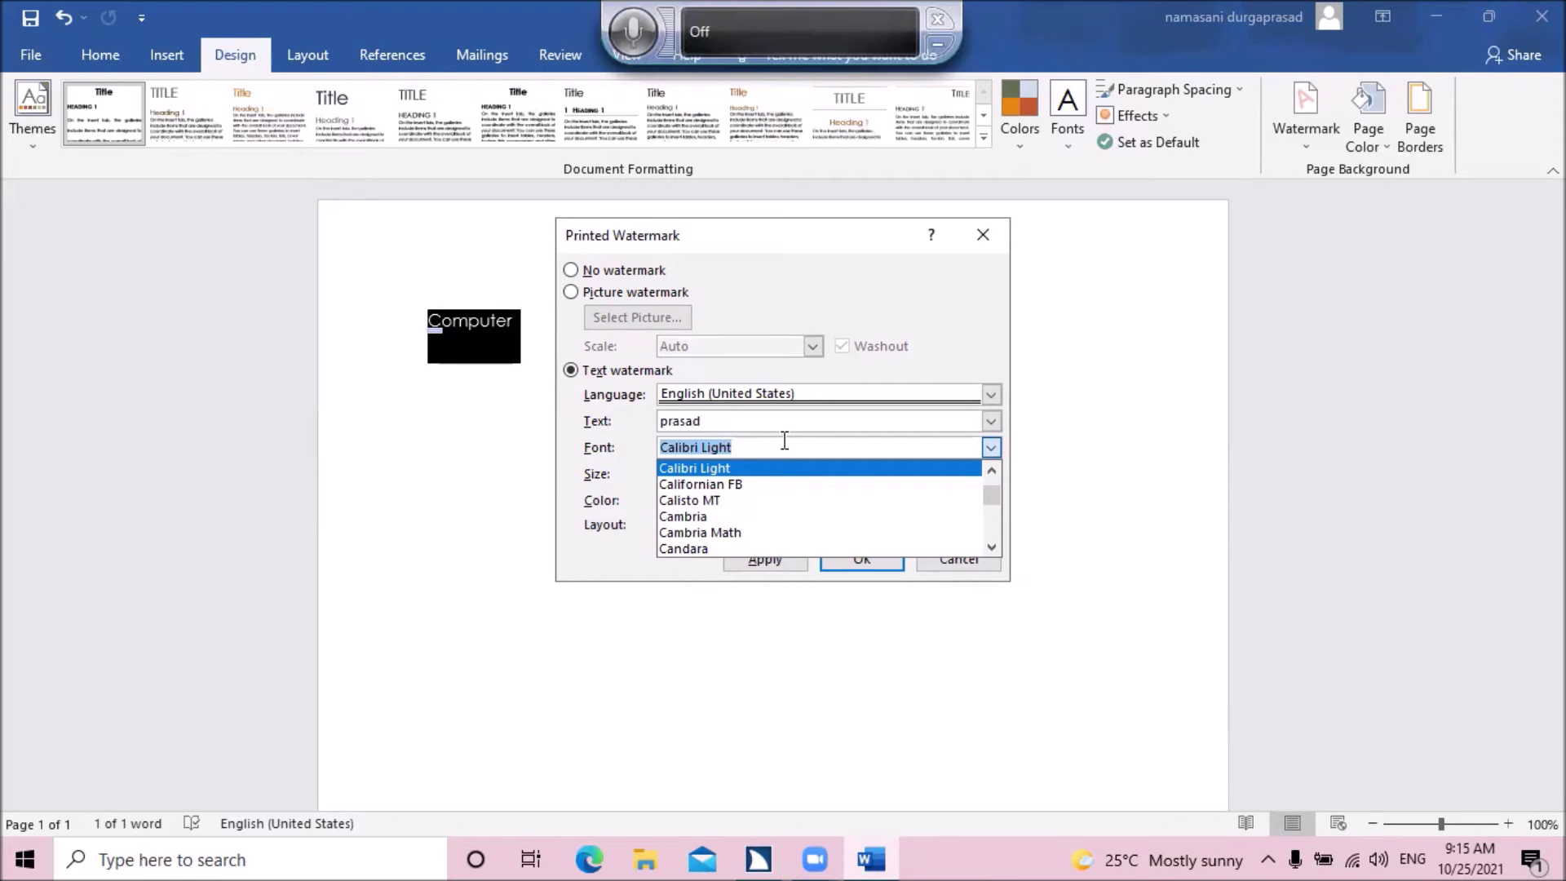
- Set the watermark text's size to 36
key(Tab)
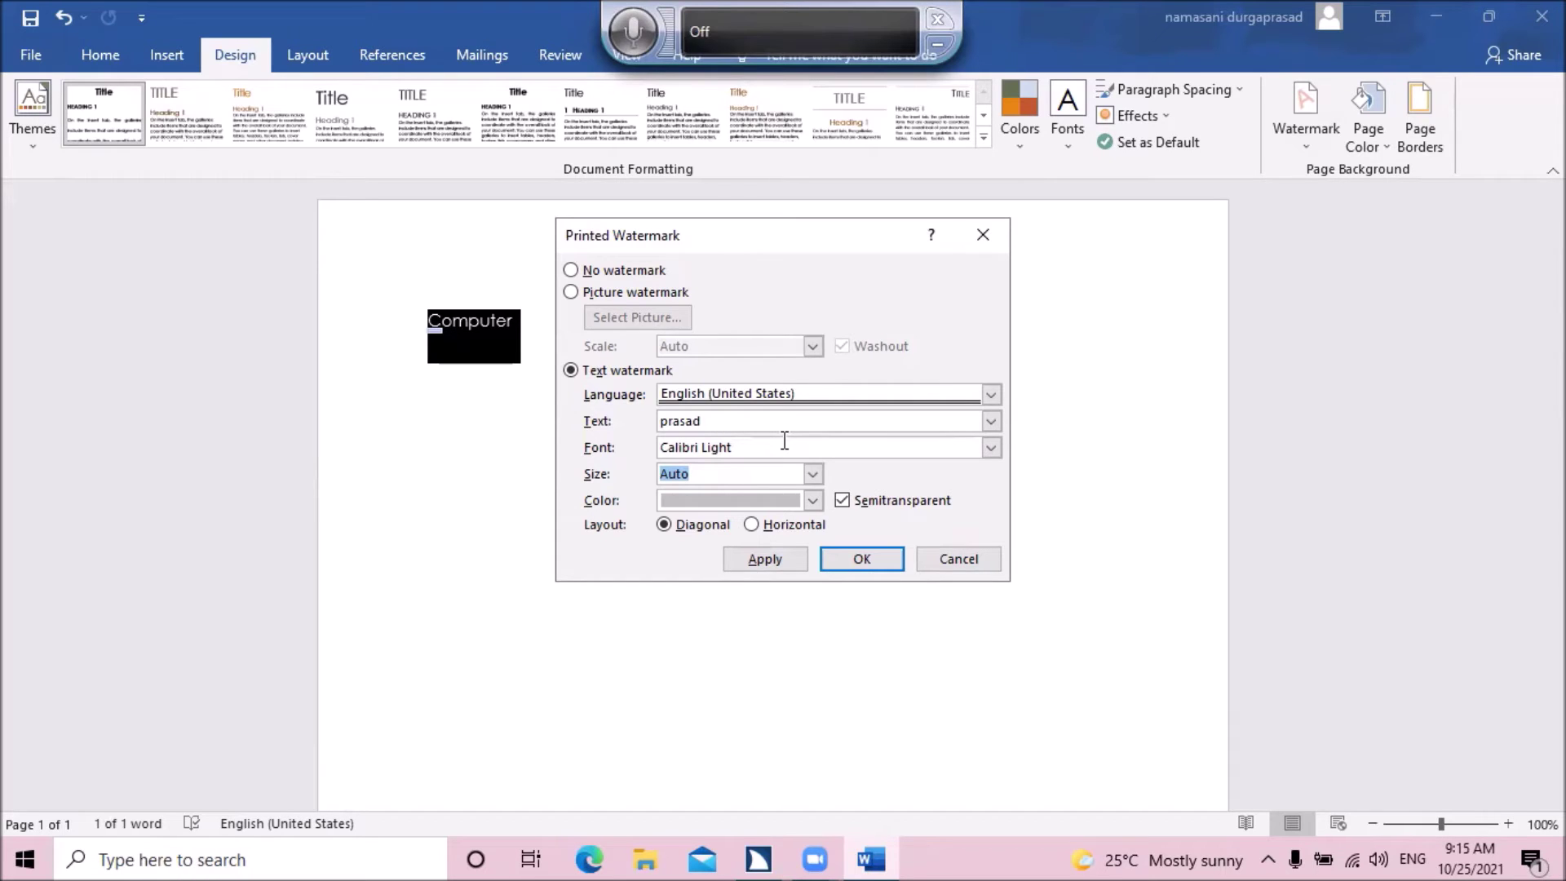
key(alt+Down)
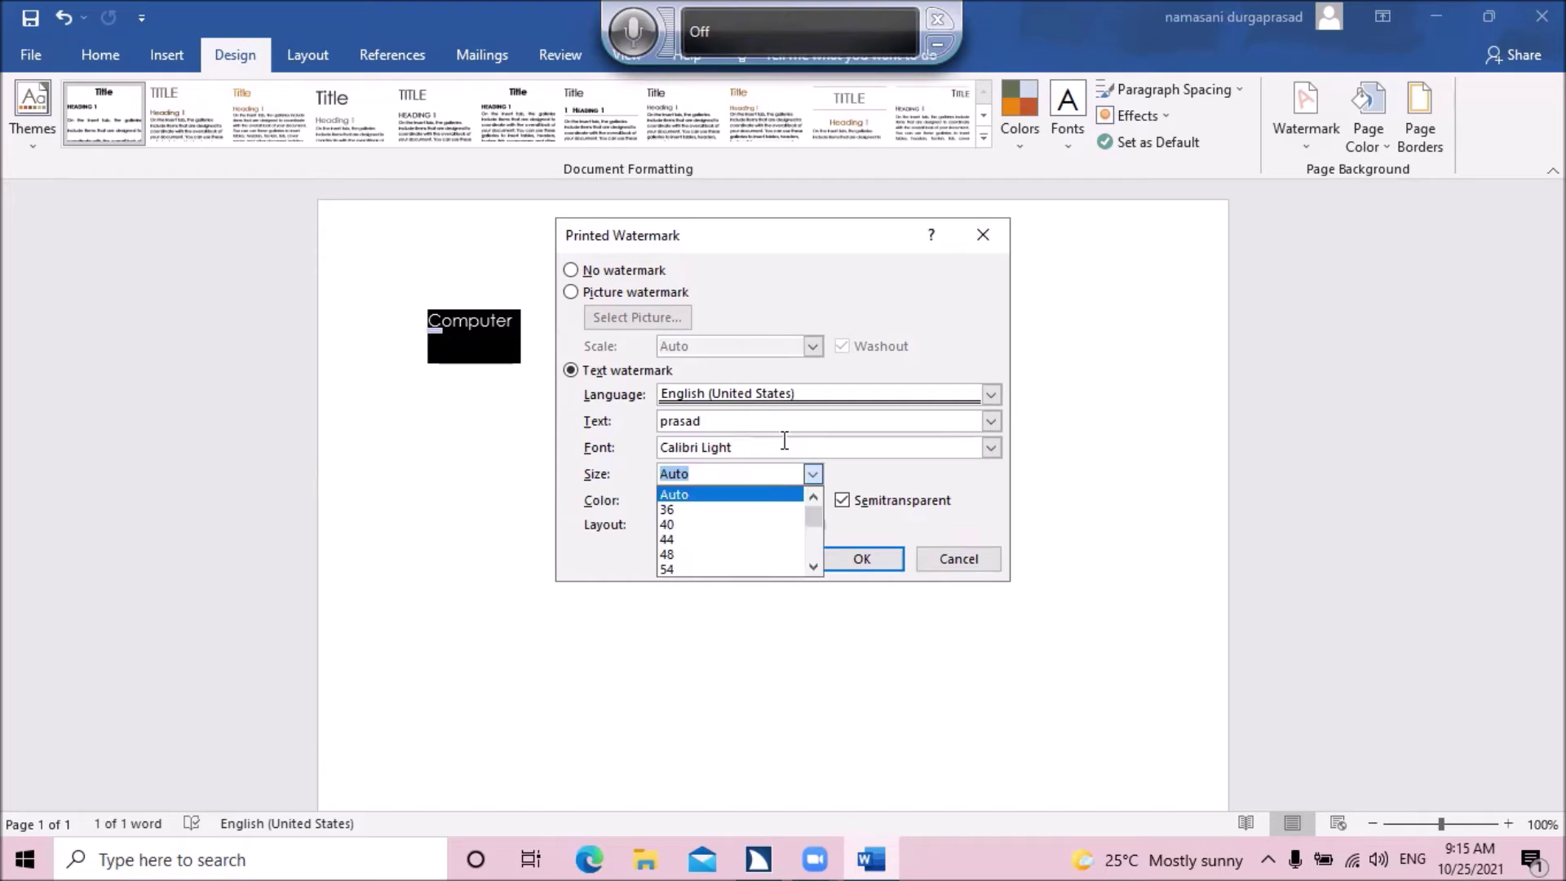
key(Down)
key(Up)
key(Down)
key(Down)
key(Down)
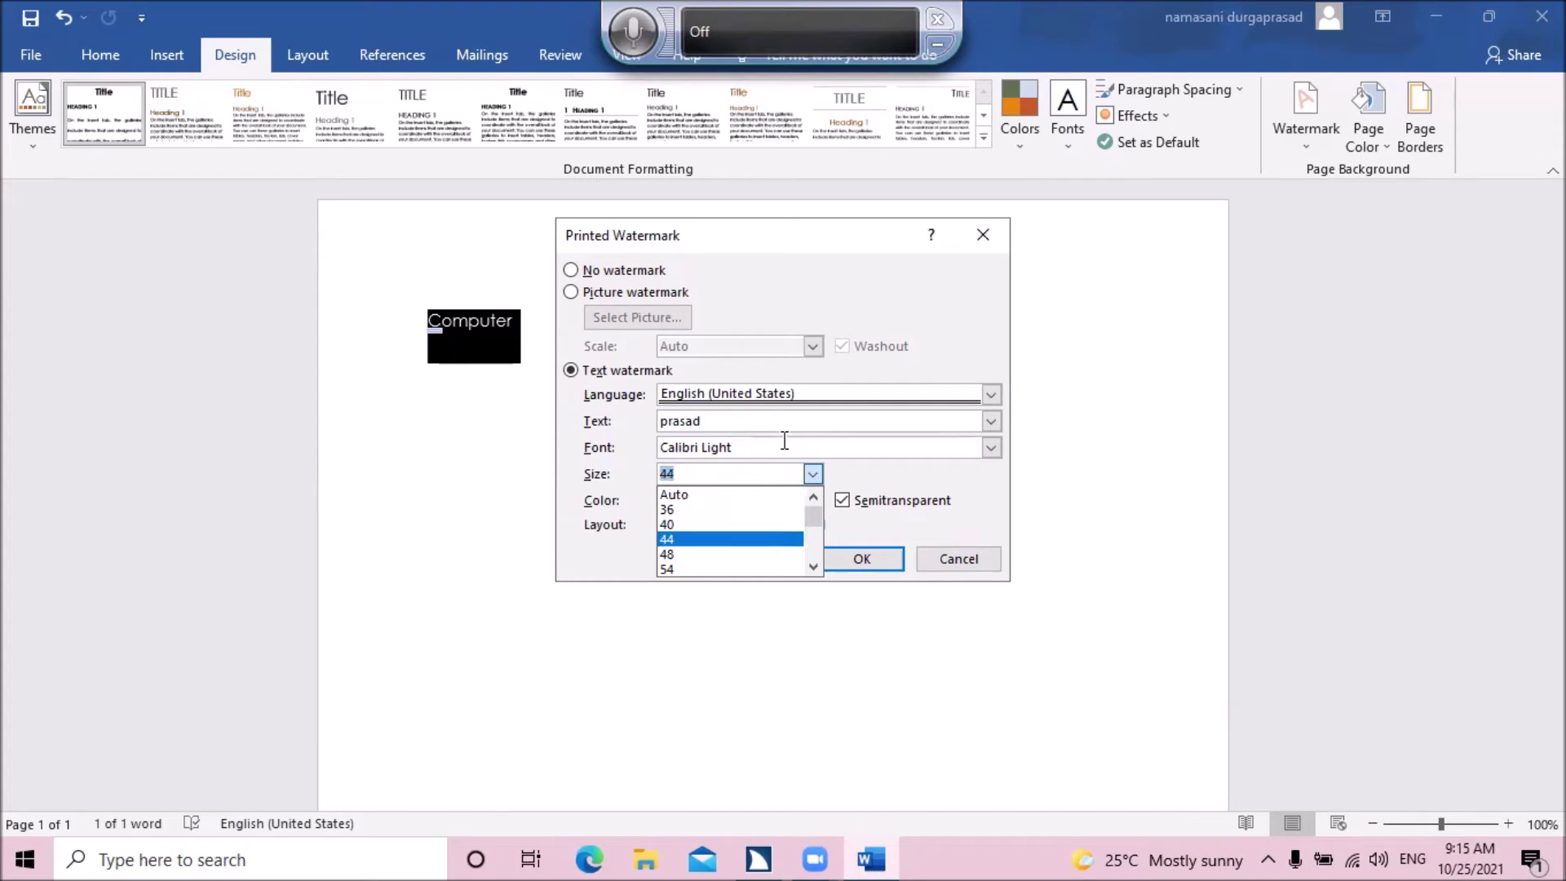
key(Up)
key(Up)
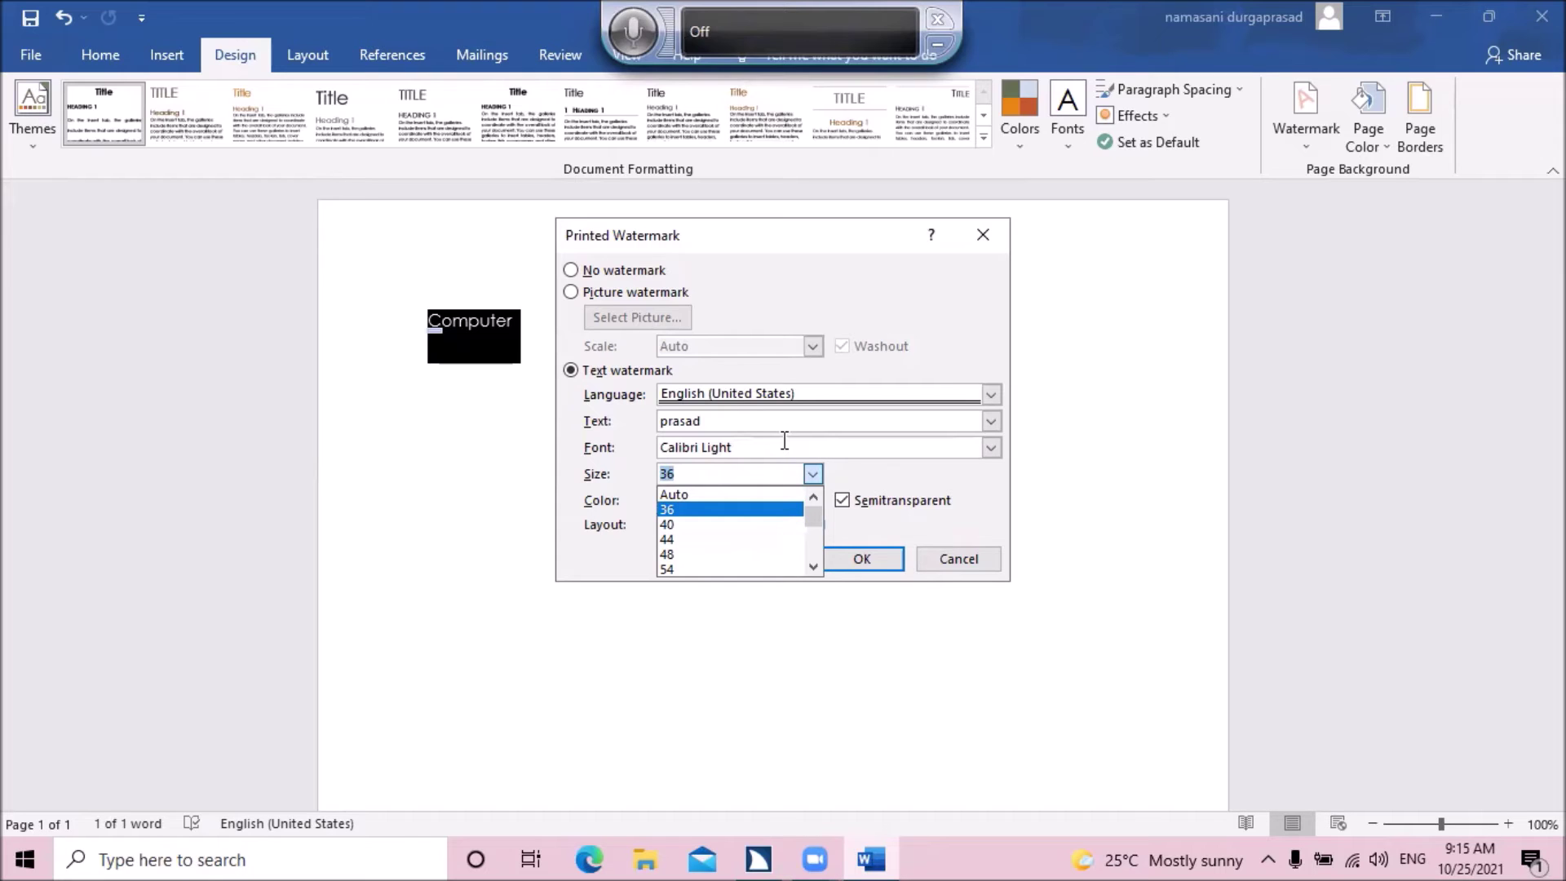
- Set the watermark text's color to the orange theme color
key(Tab)
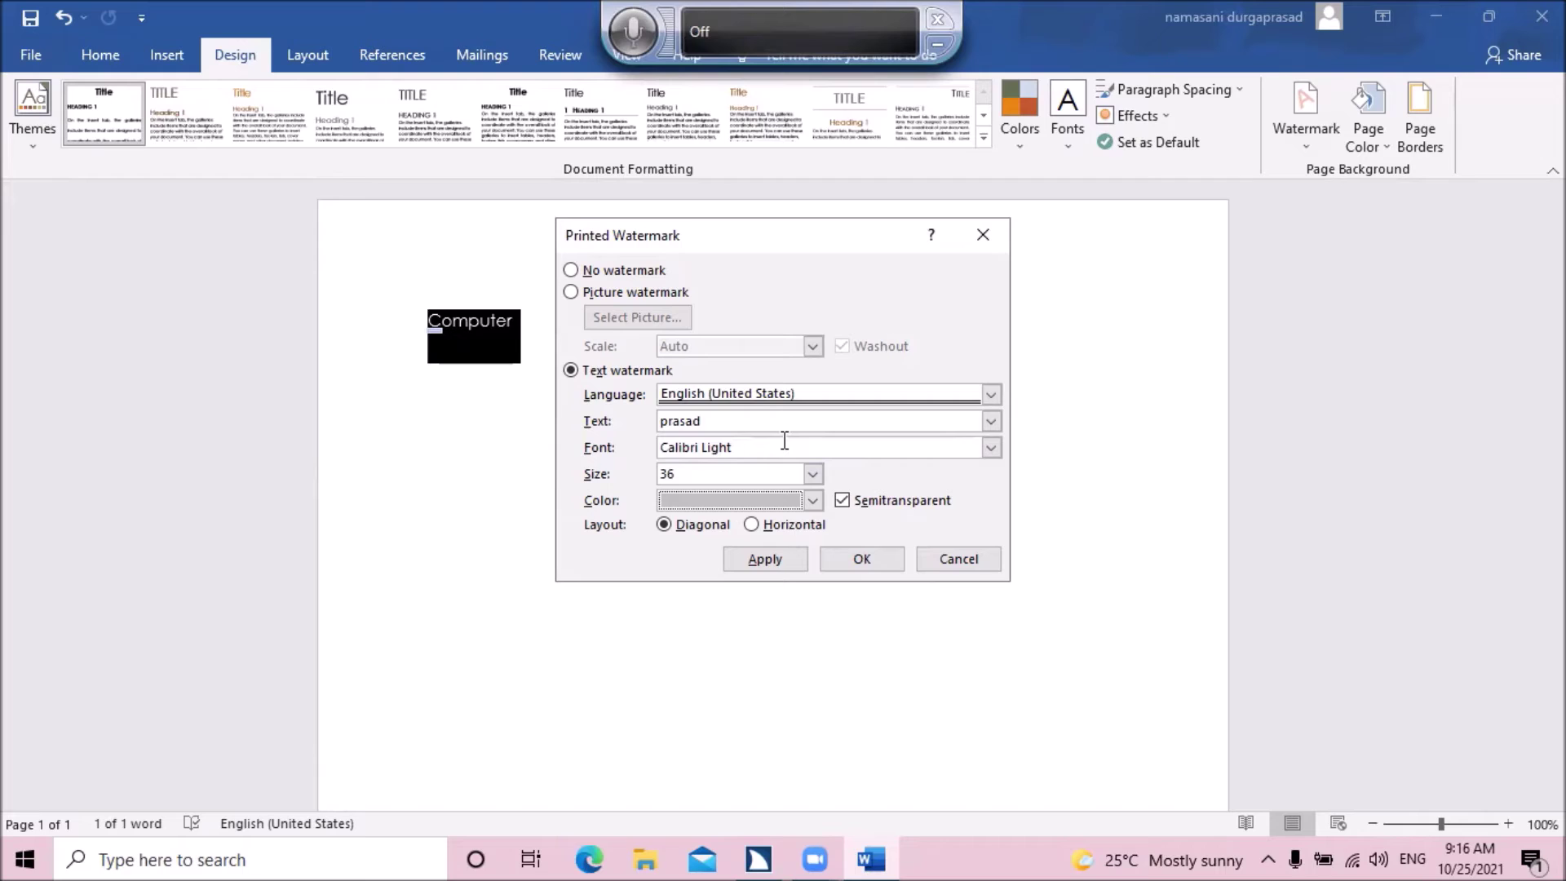
key(Tab)
key(Tab)
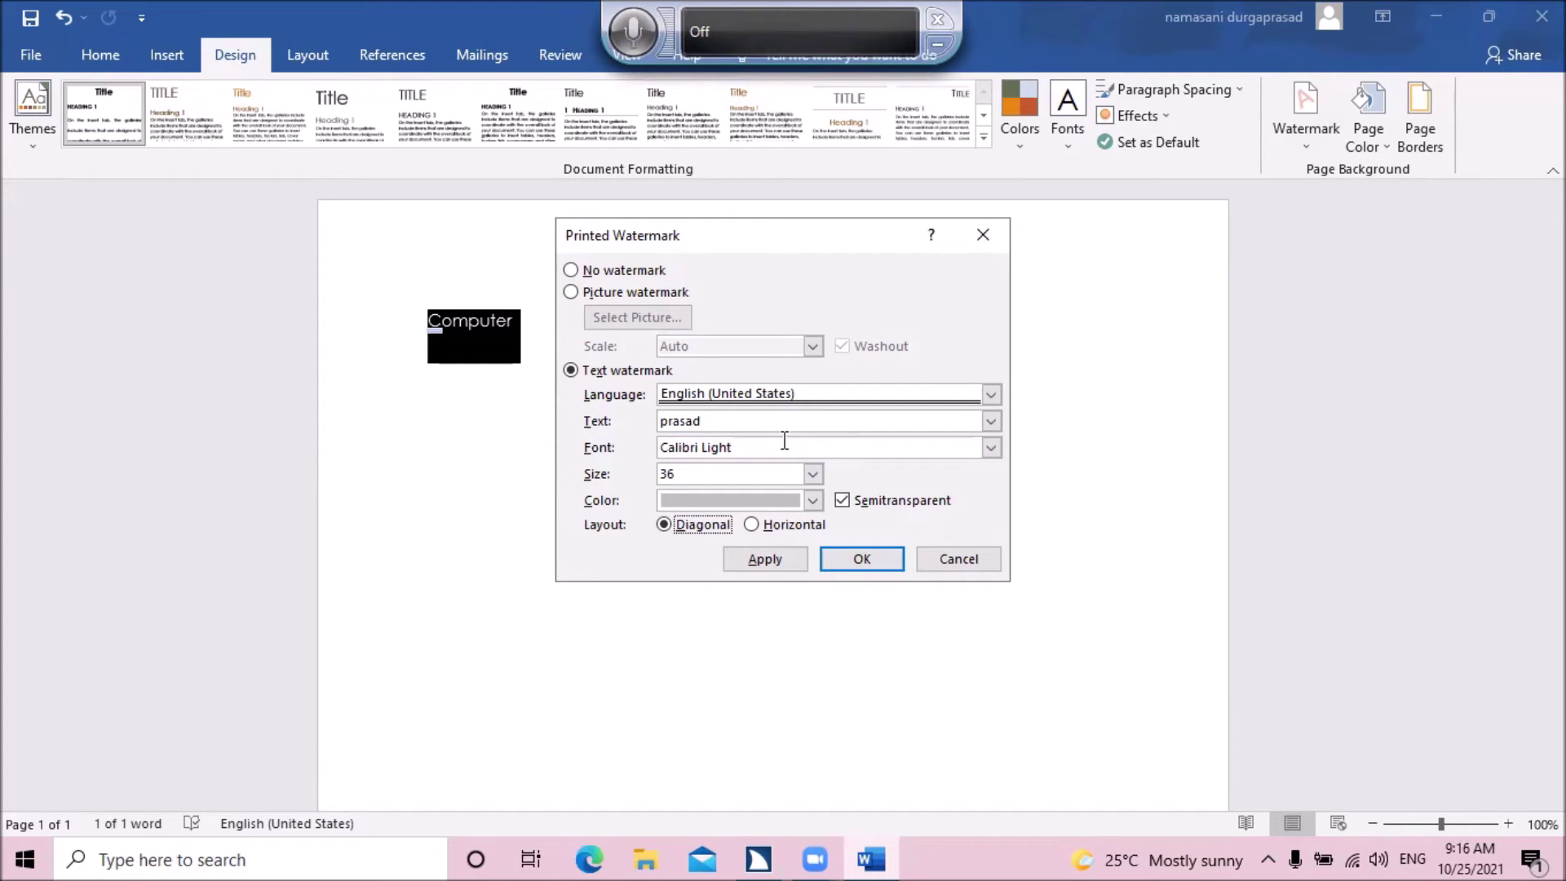
key(shift+Tab)
key(shift+Tab)
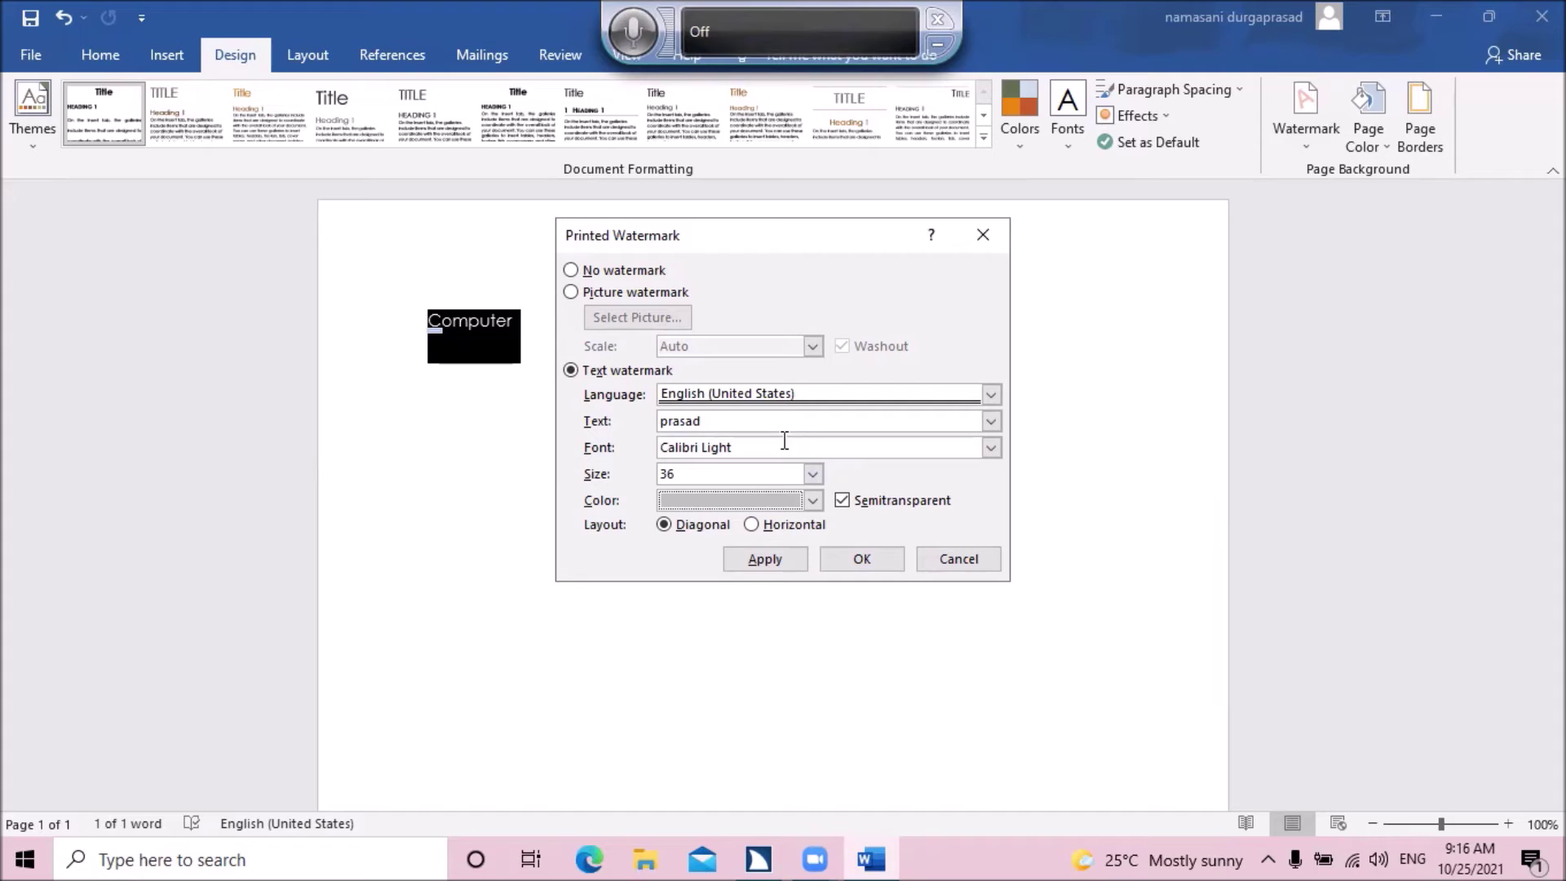
key(alt+Down)
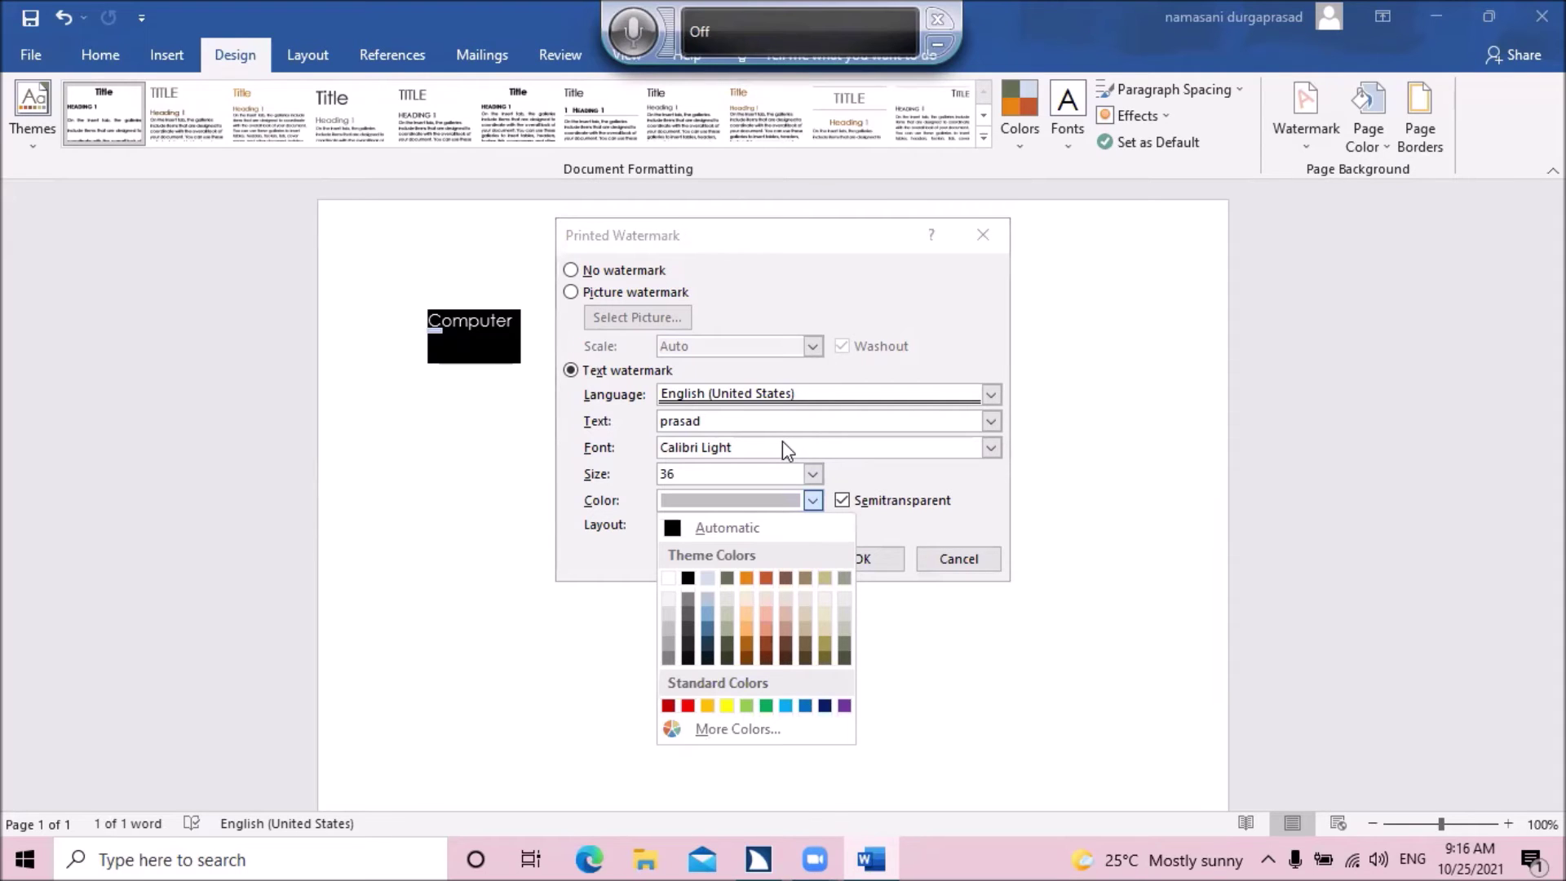
key(Down)
key(Down)
key(Right)
key(Right)
key(Right)
key(Right)
key(Return)
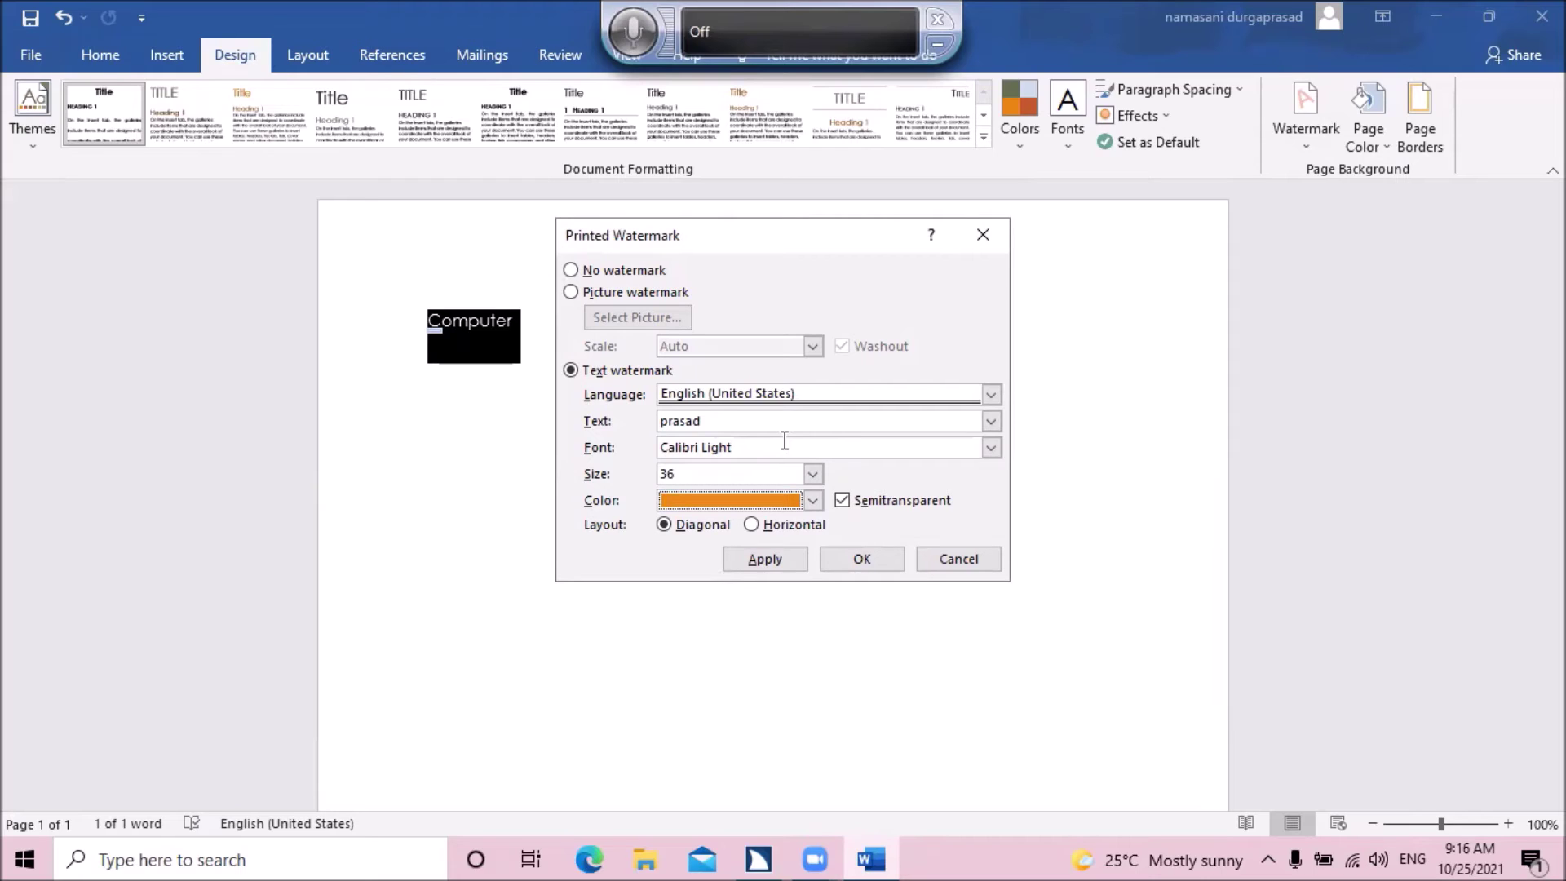
- Apply the text watermark as semitransparent with a diagonal layout and deselect the word Computer
key(Tab)
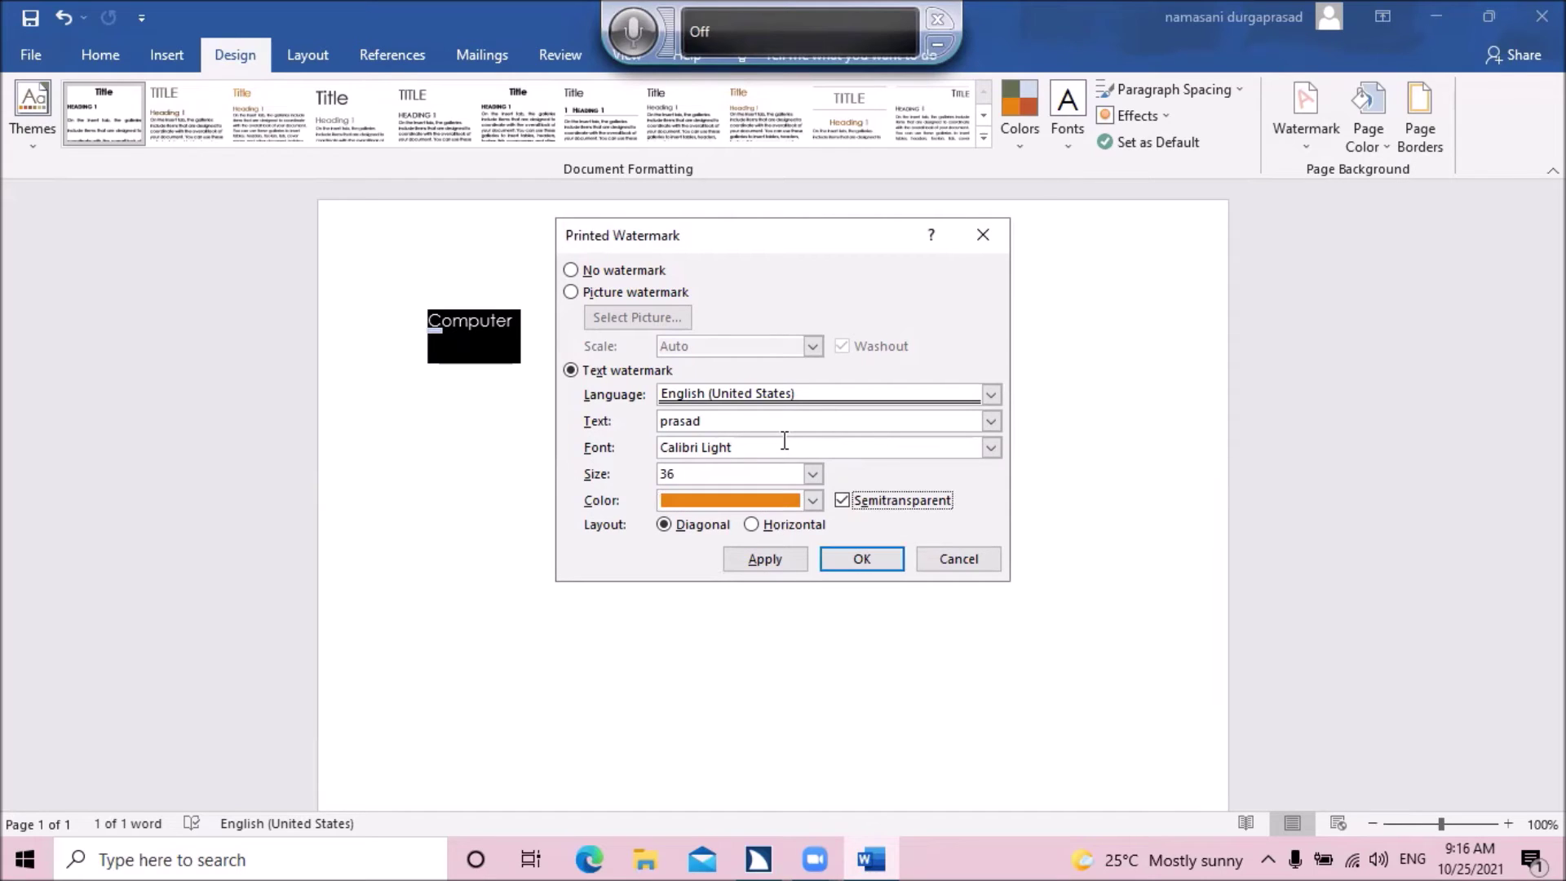
key(shift+Tab)
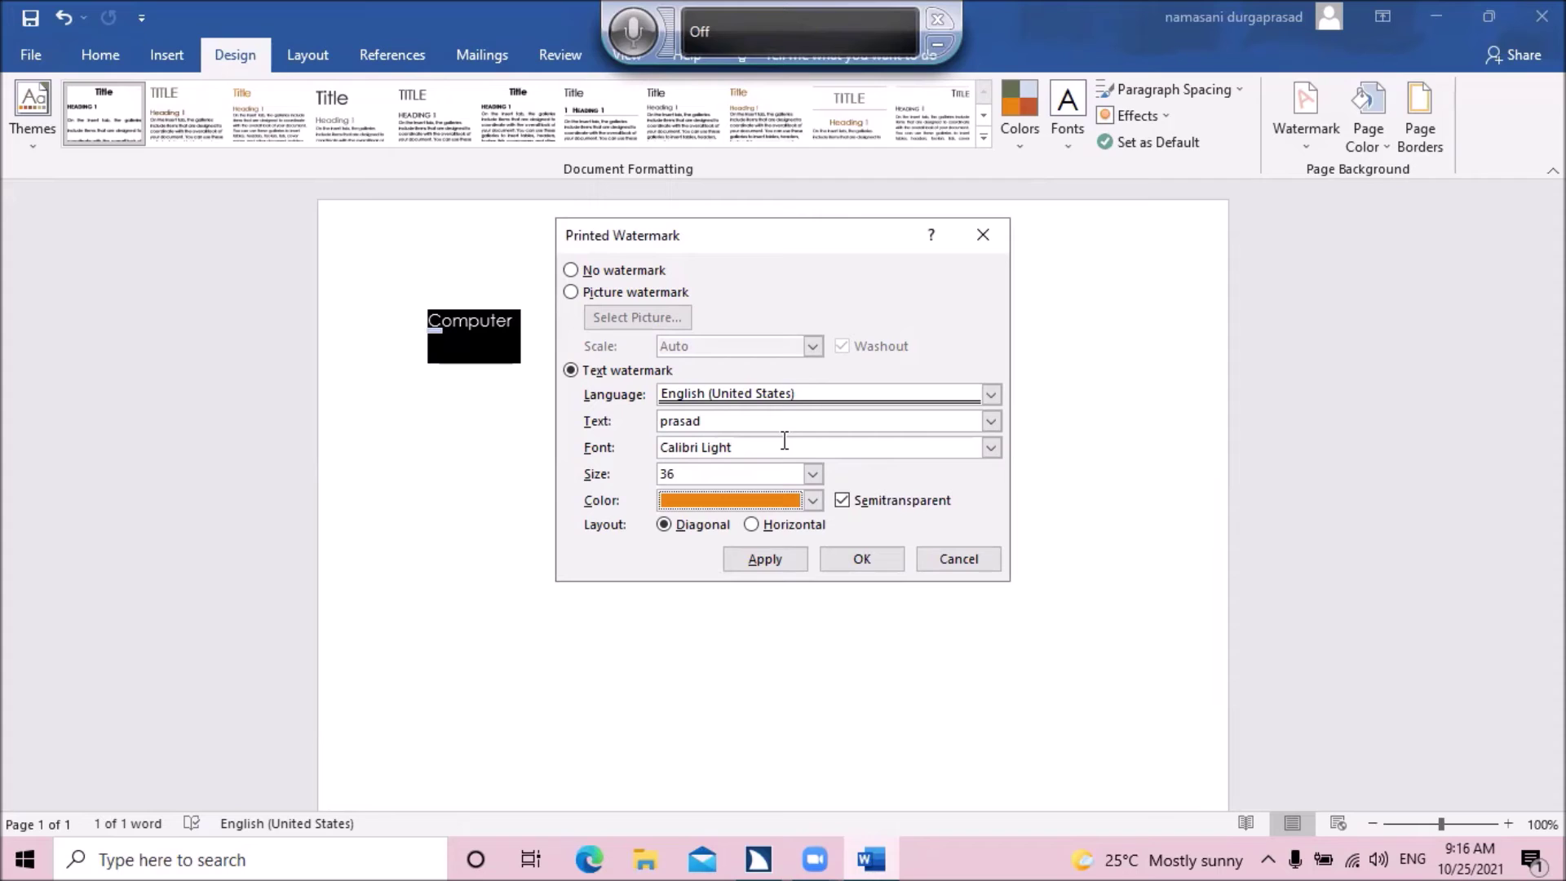
key(shift+Tab)
key(Tab)
key(Tab)
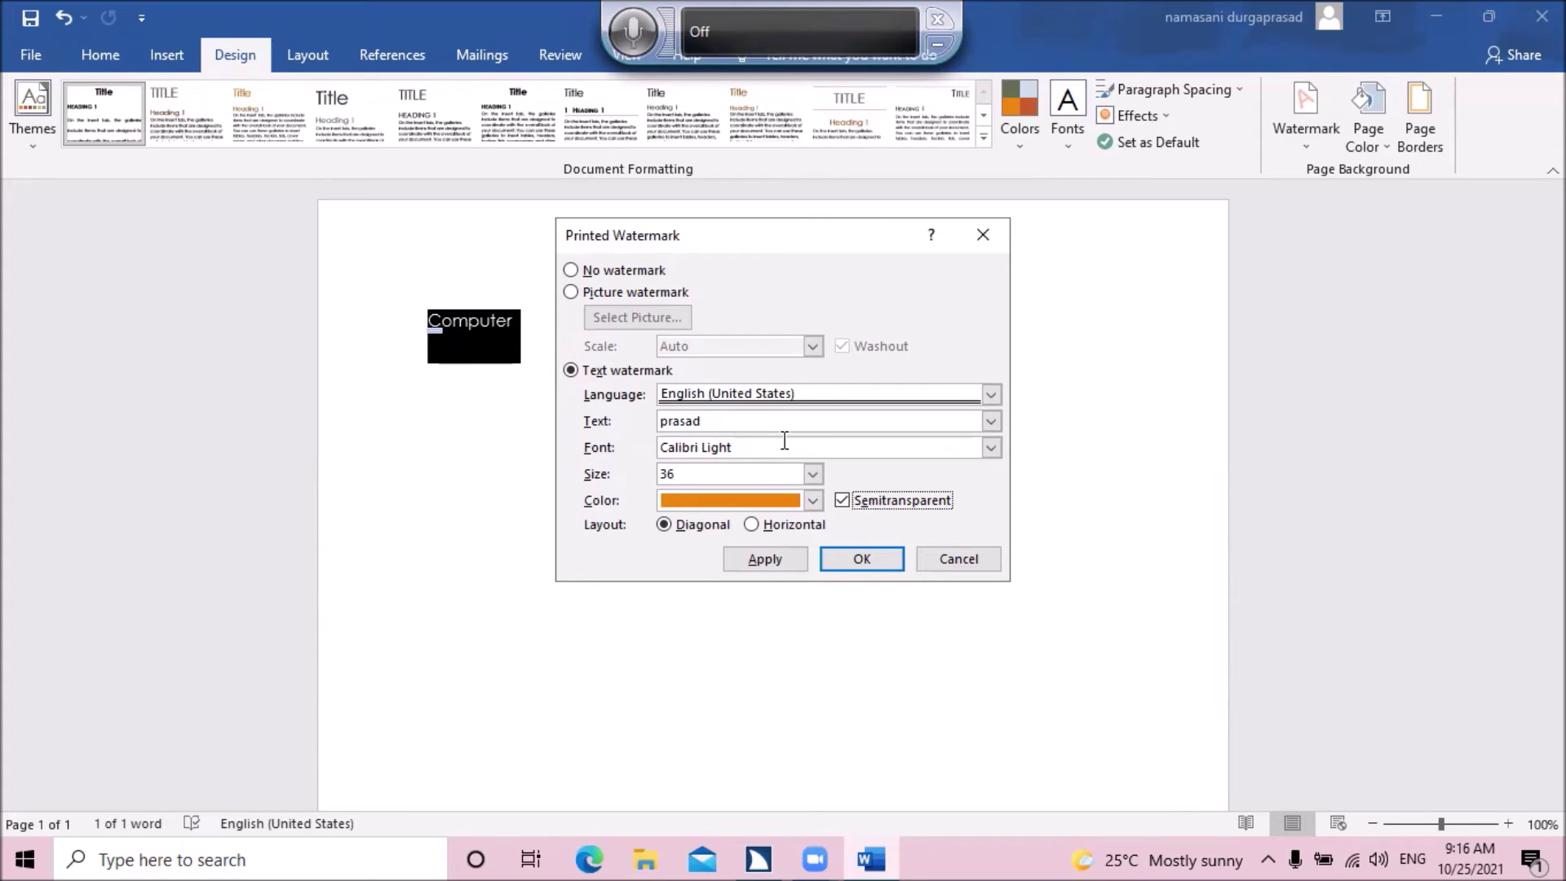
key(Tab)
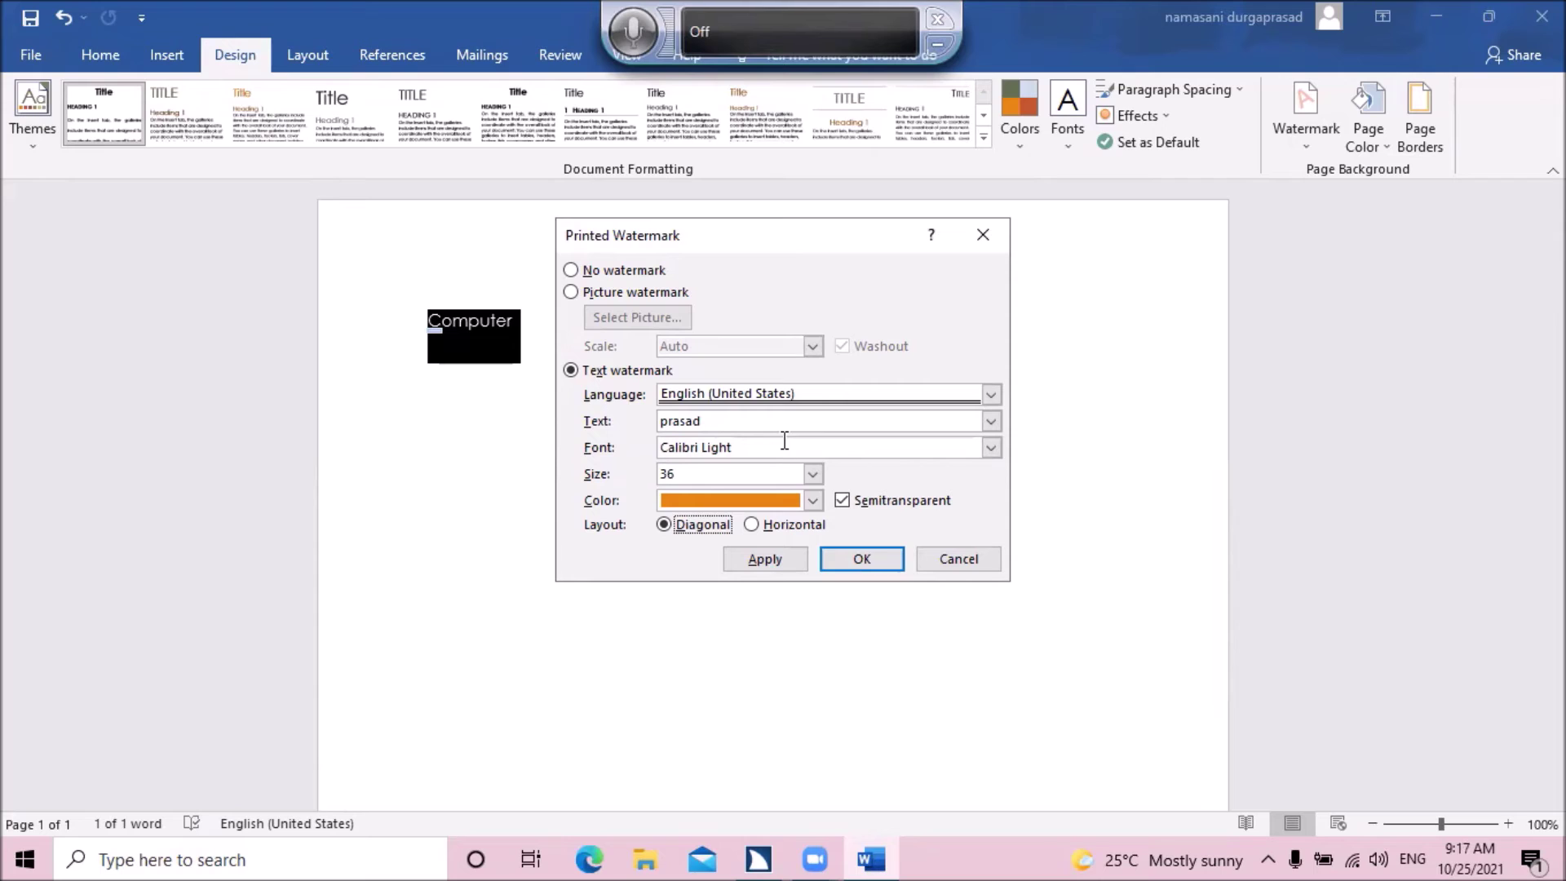
key(Tab)
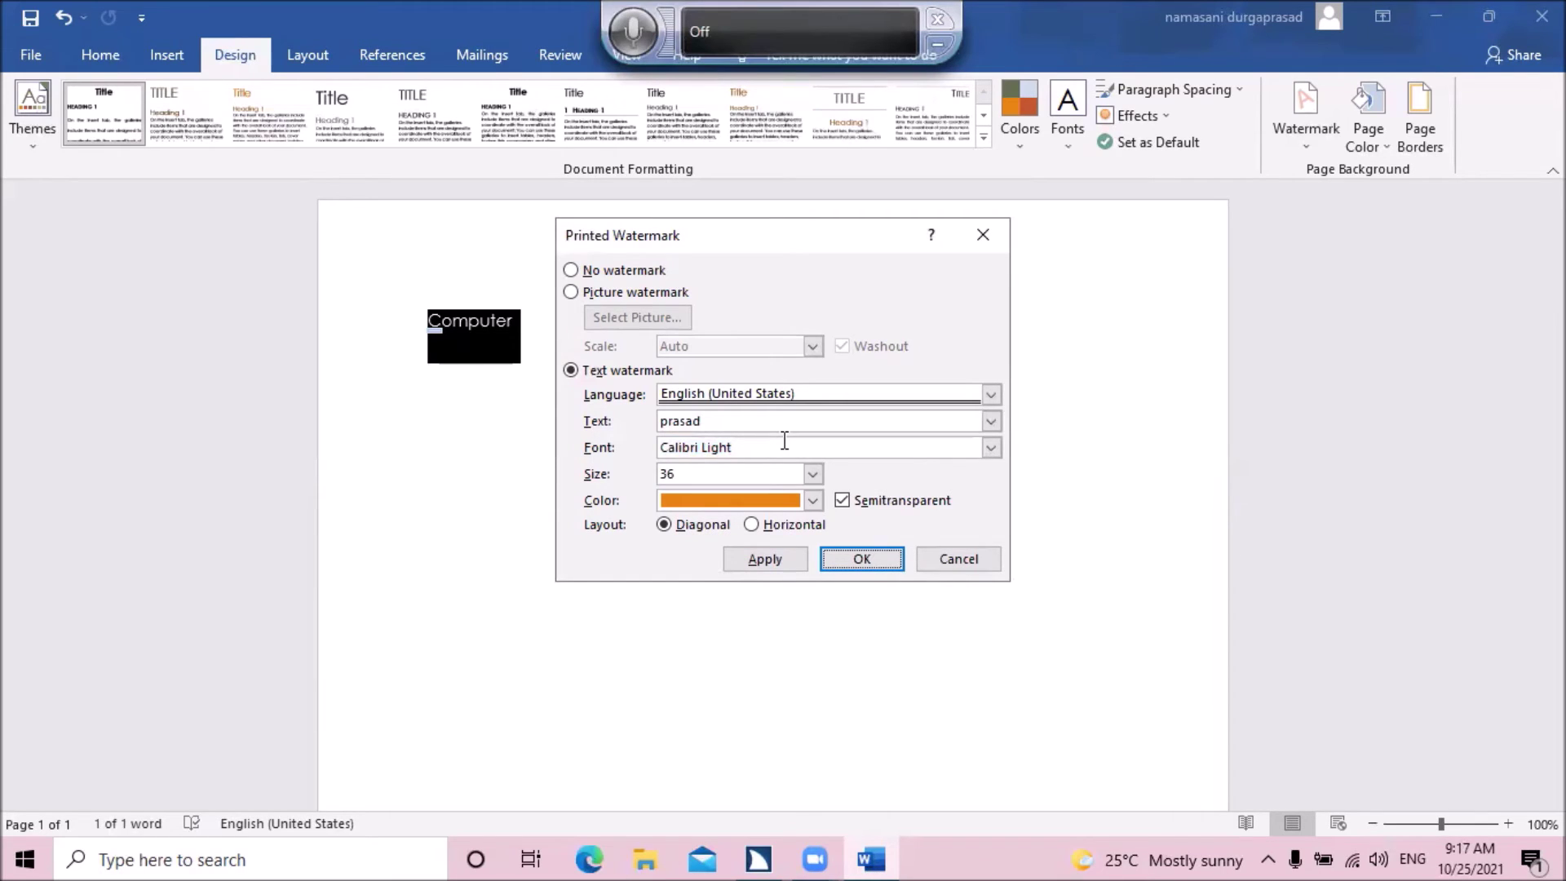
key(Return)
key(Left)
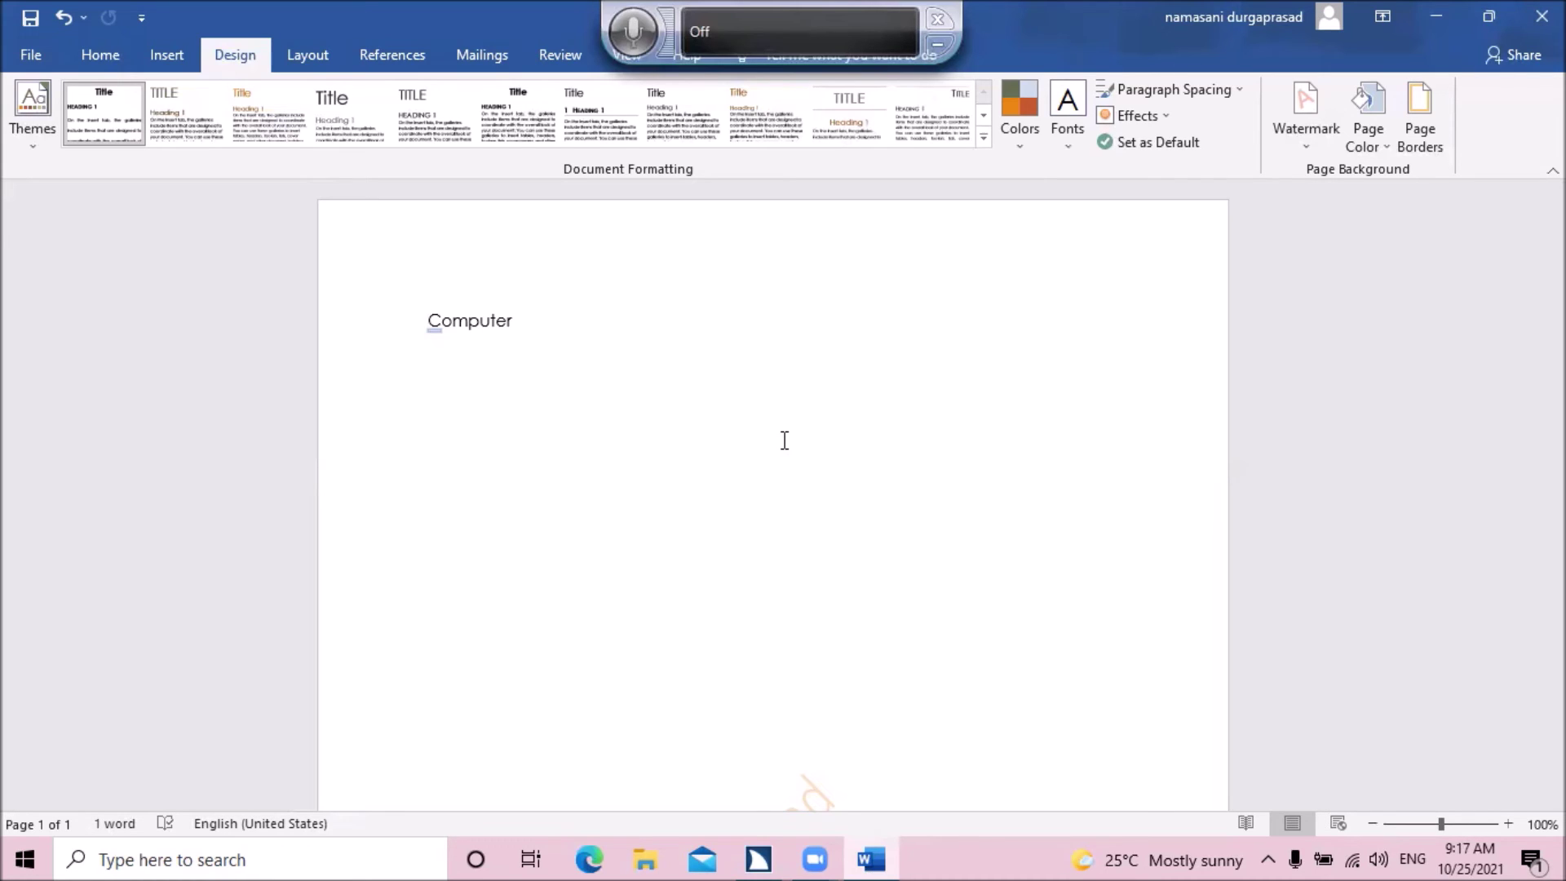
- Set the page color to the gray-green theme color, the last one in the main theme row
key(alt+g)
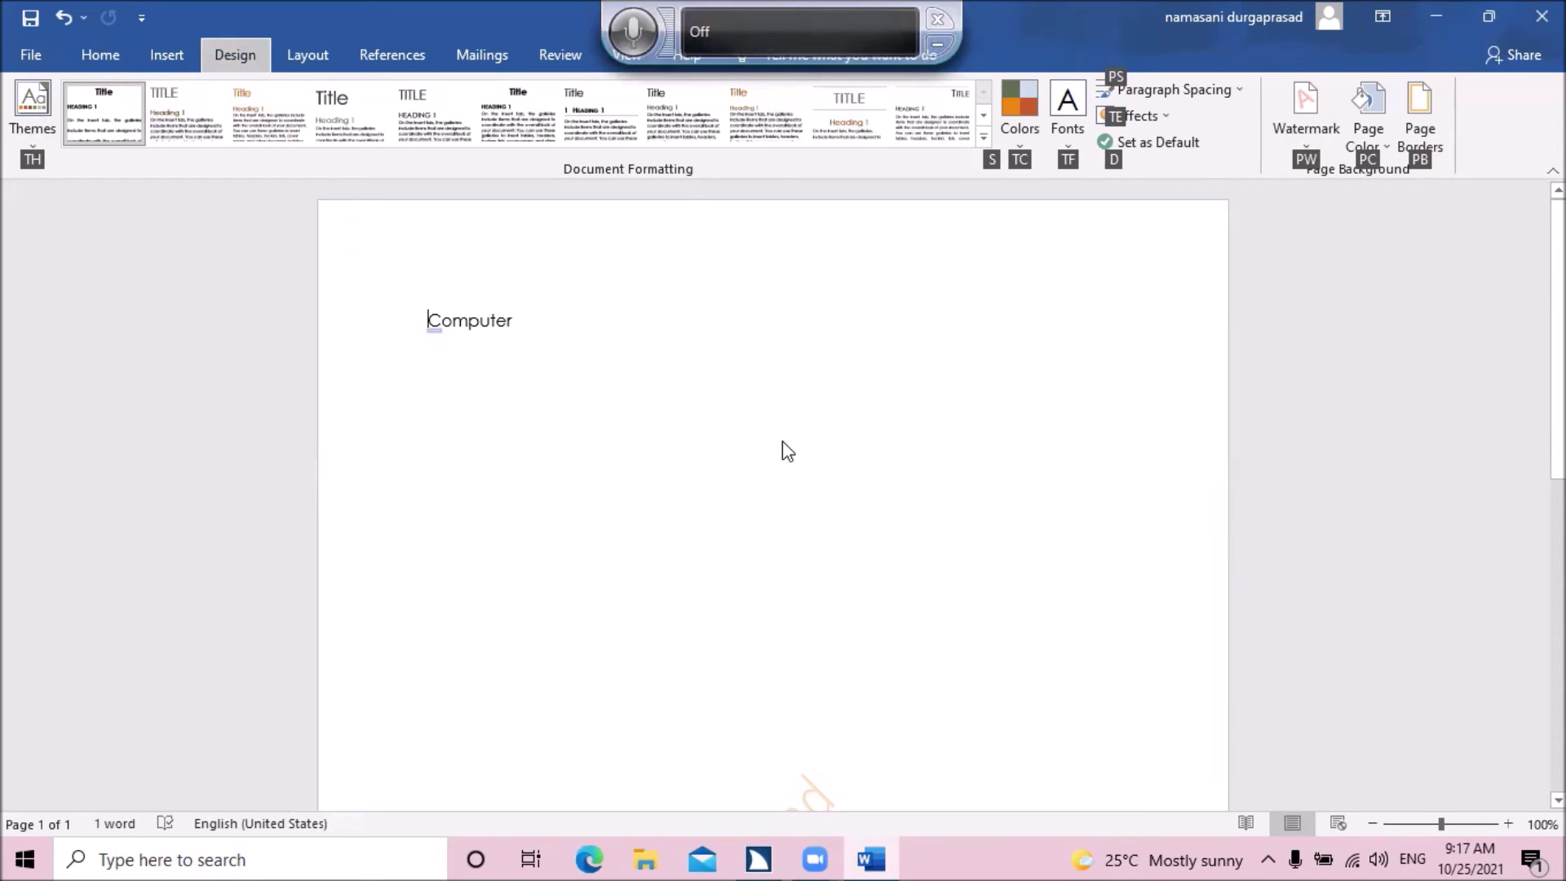
key(Tab)
key(Tab)
key(Tab)
key(Tab)
key(Tab)
key(Tab)
key(Tab)
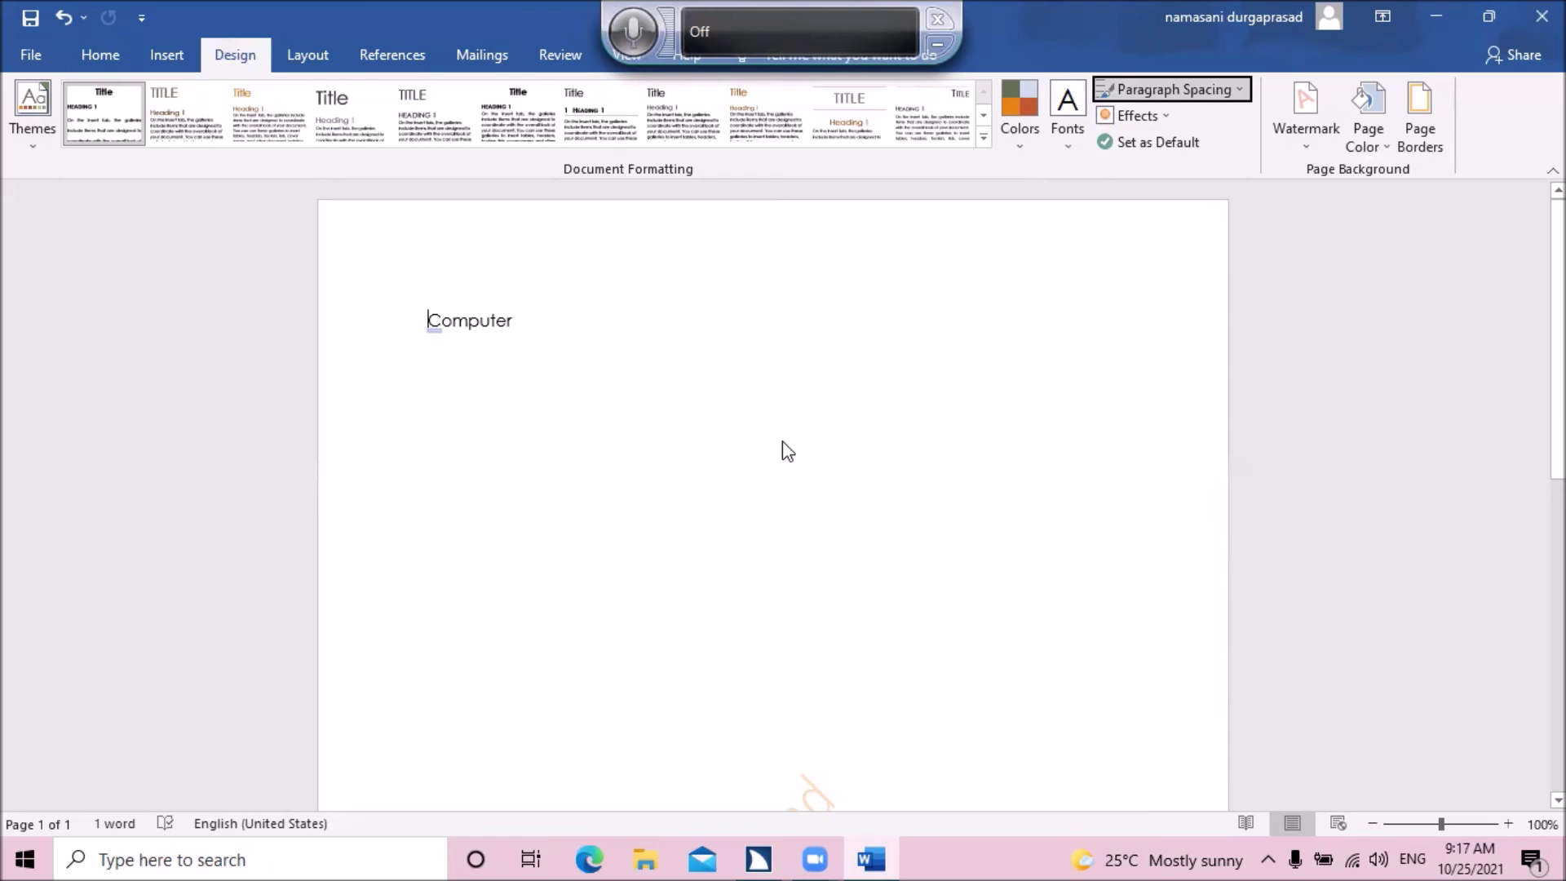
key(Tab)
key(Tab)
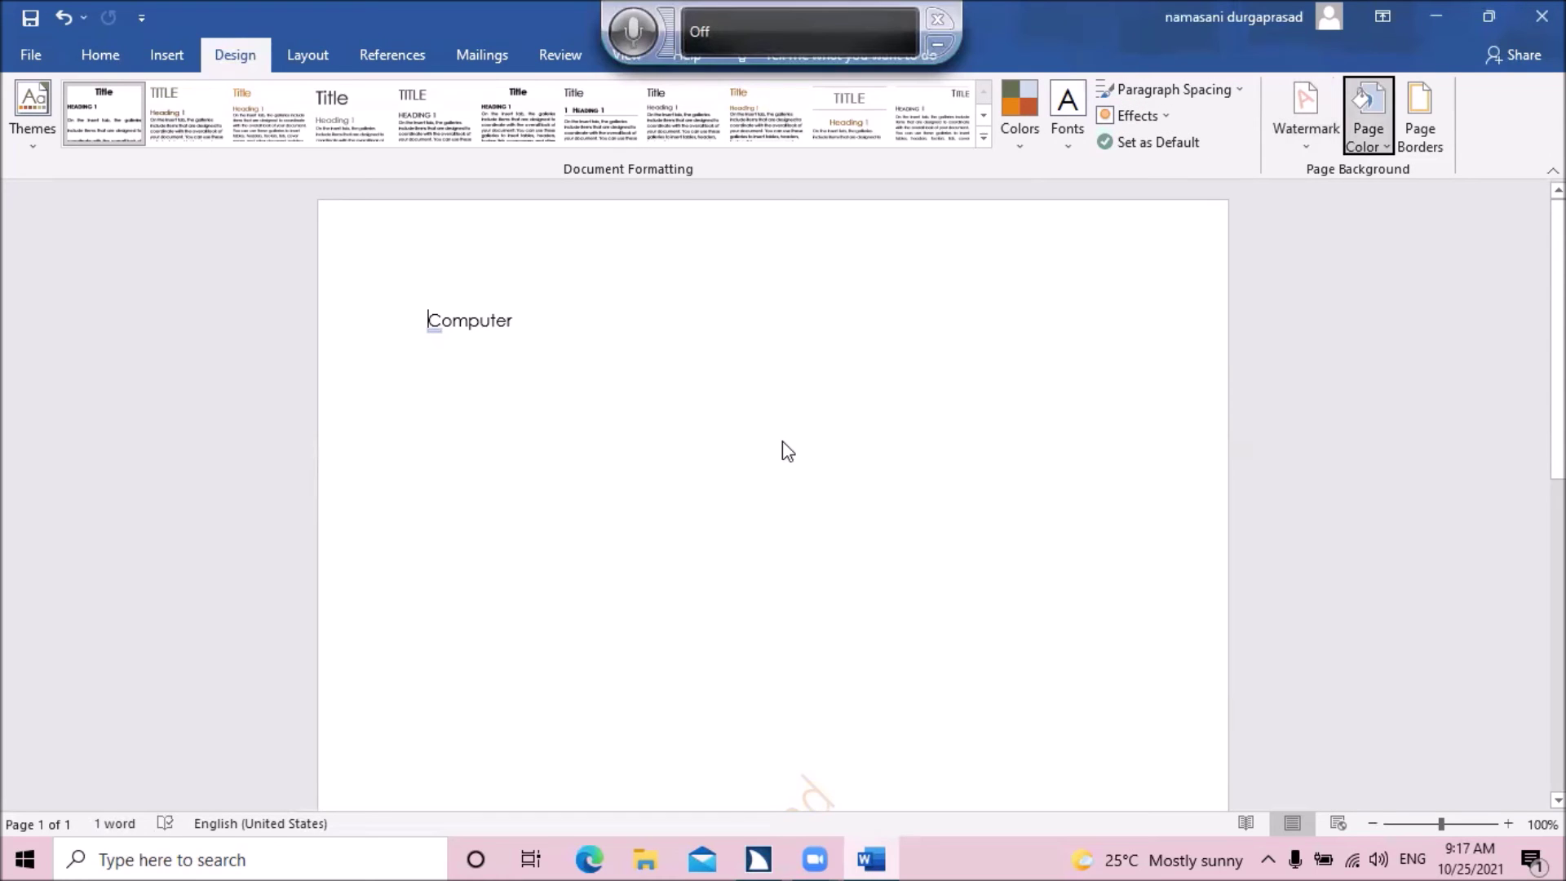
key(Tab)
key(shift+Tab)
key(shift+Tab)
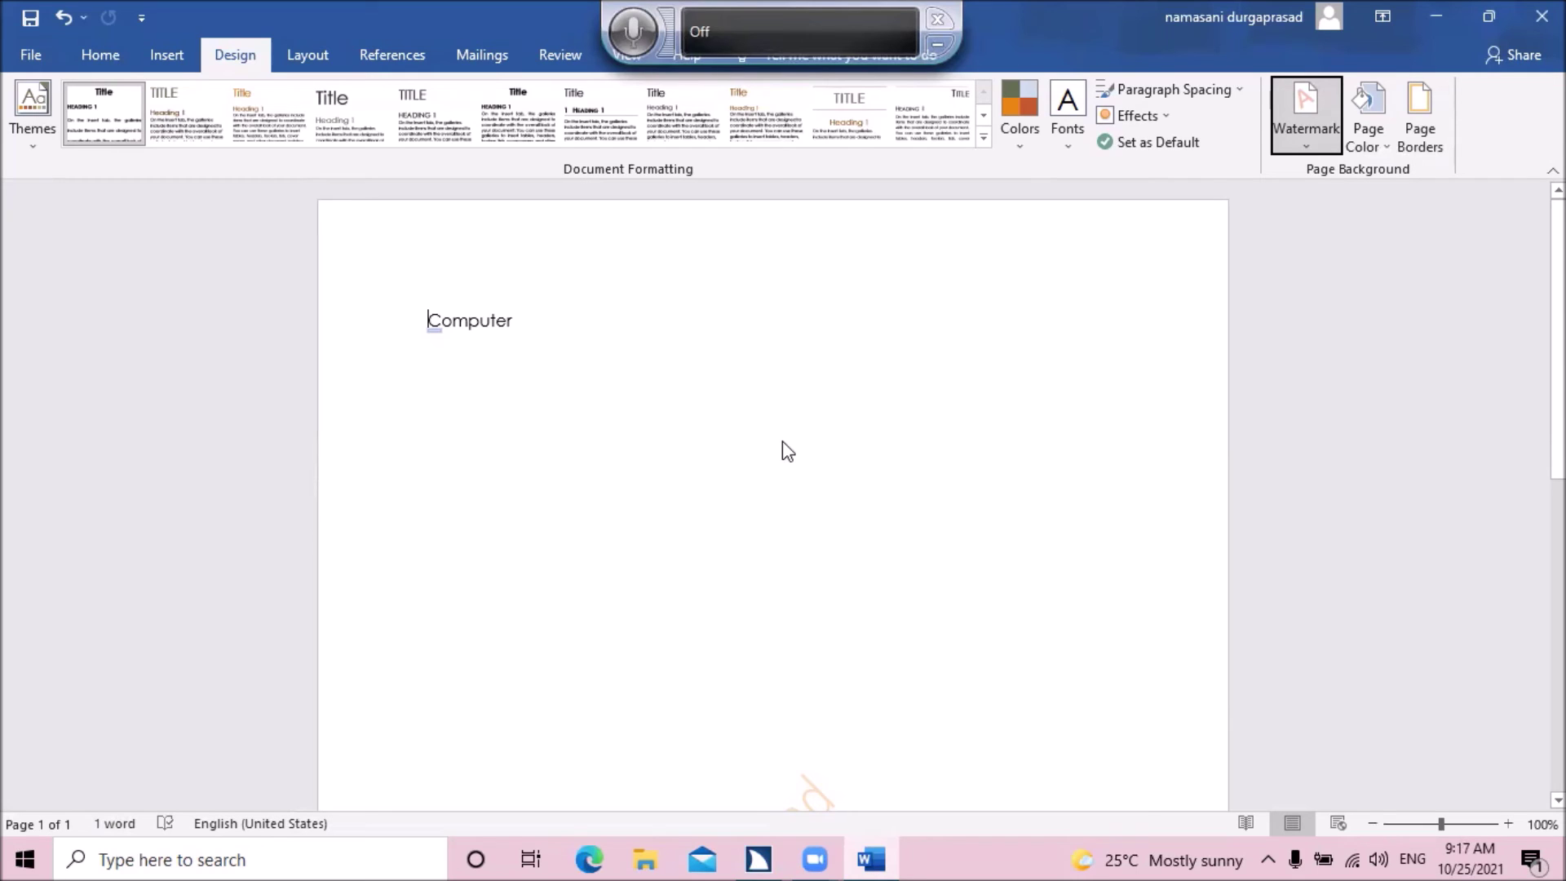
key(Tab)
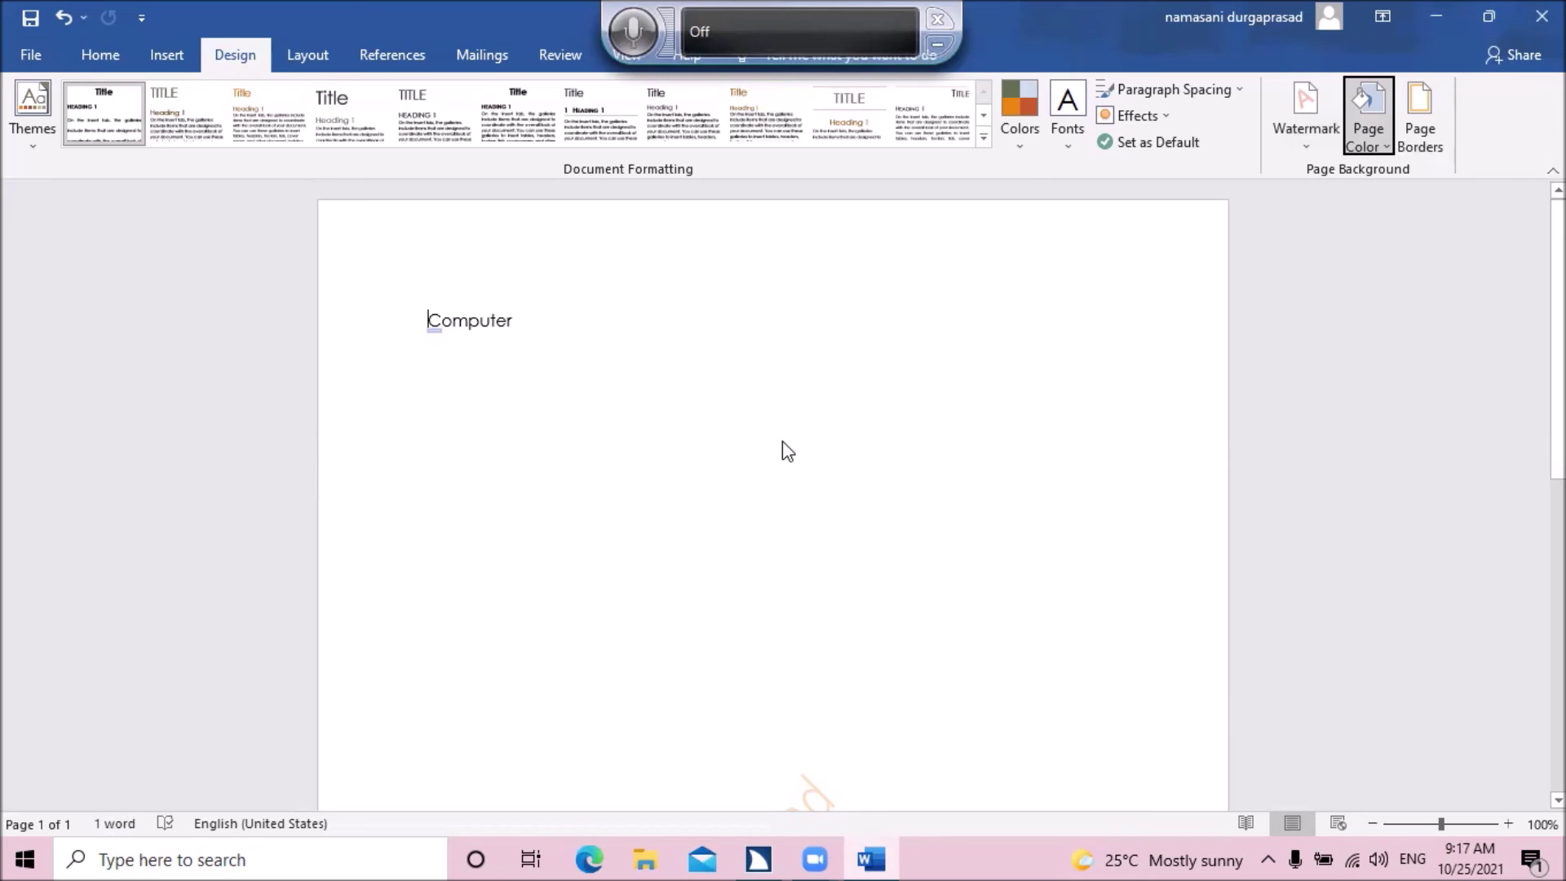
key(Return)
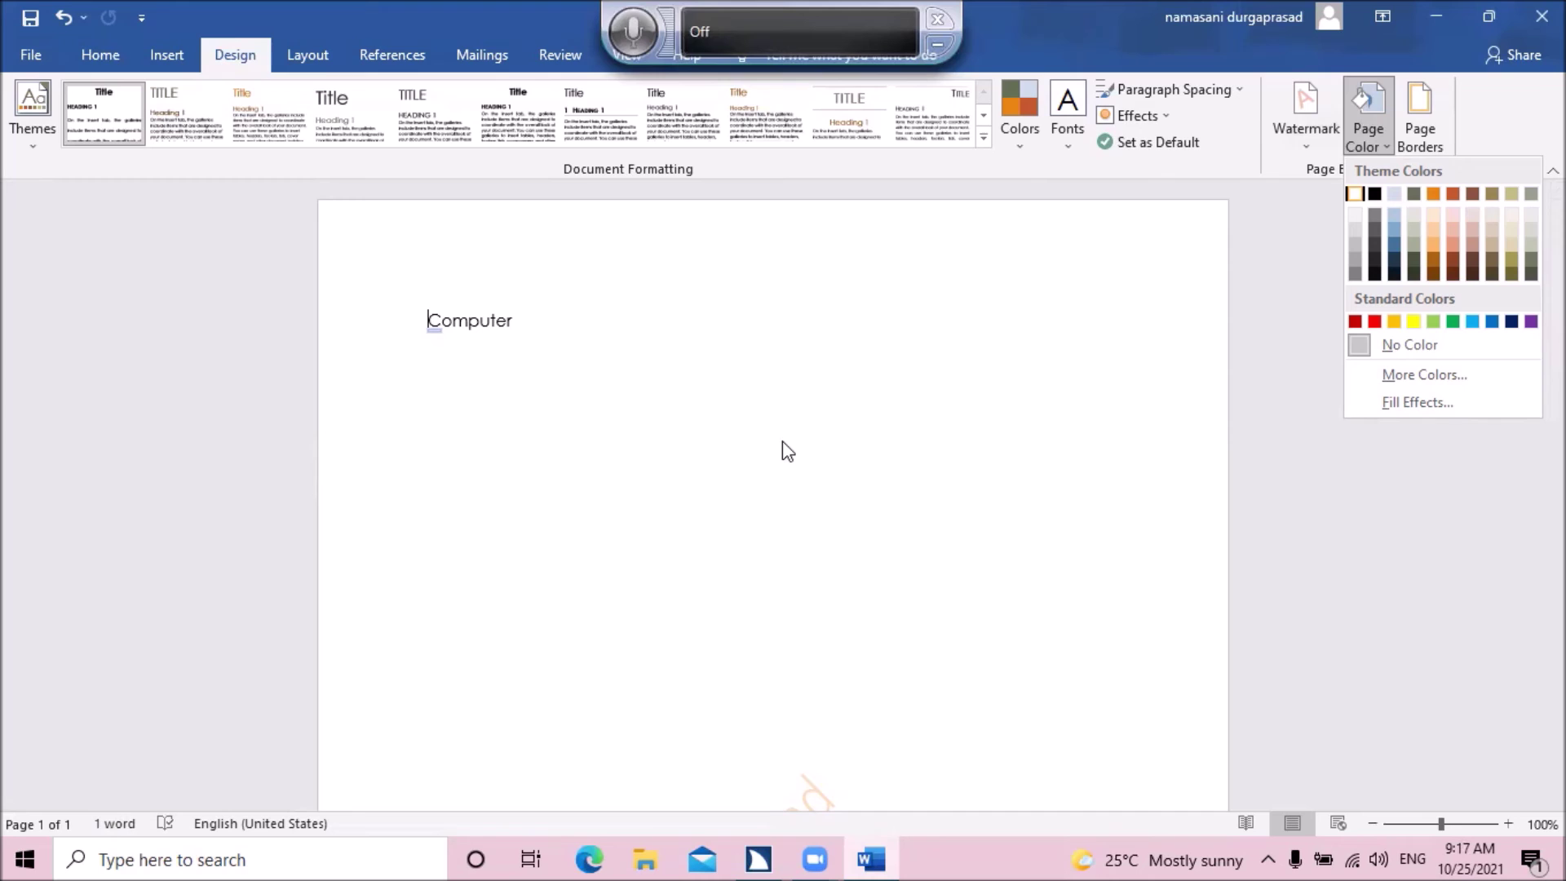
key(Right)
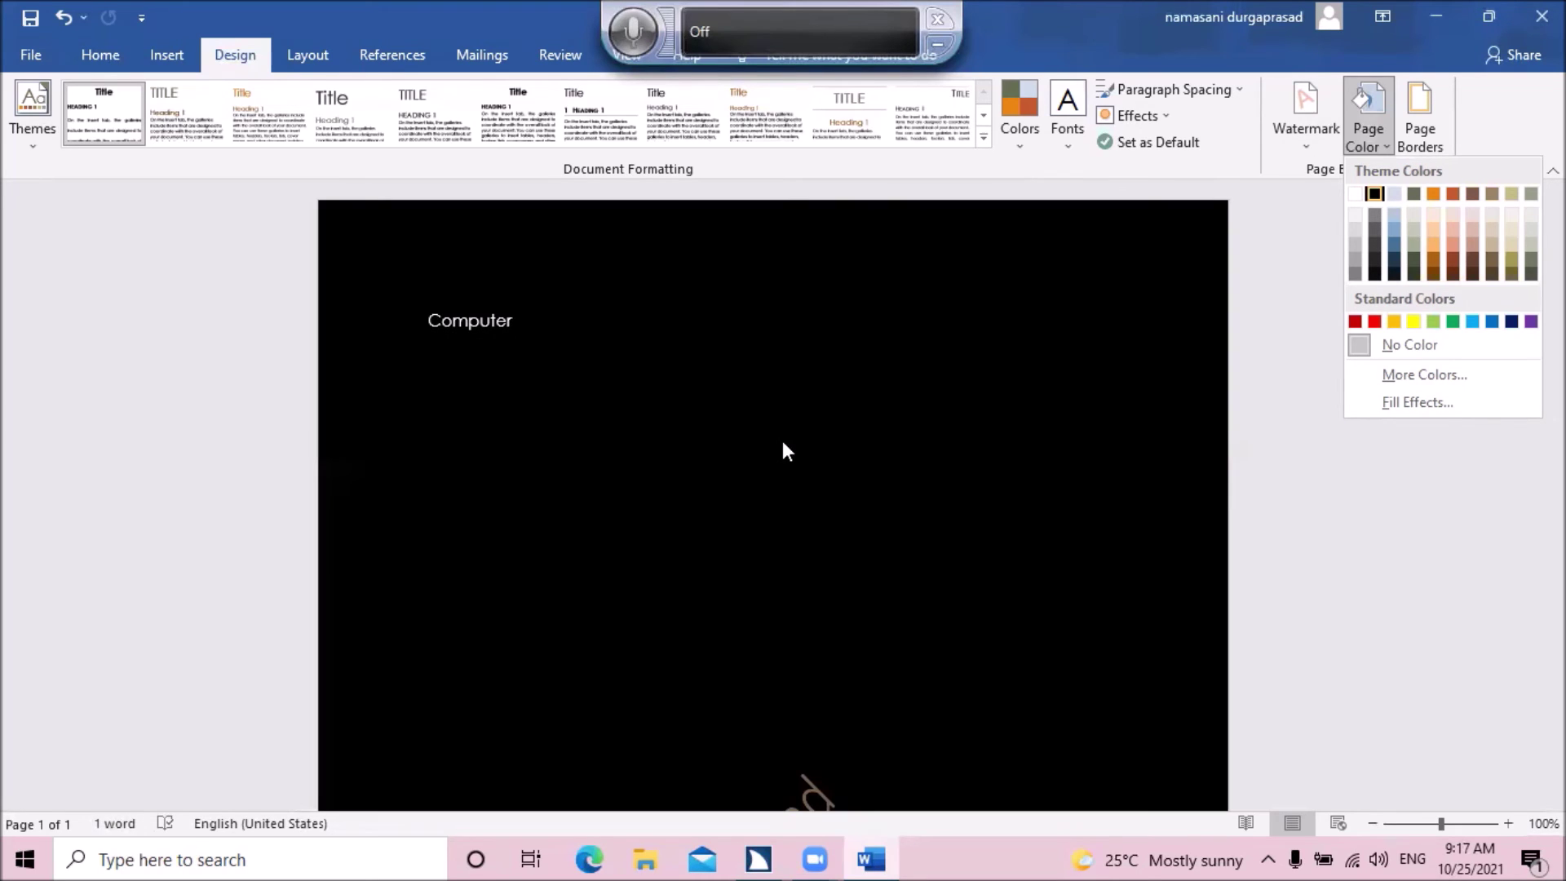
key(Right)
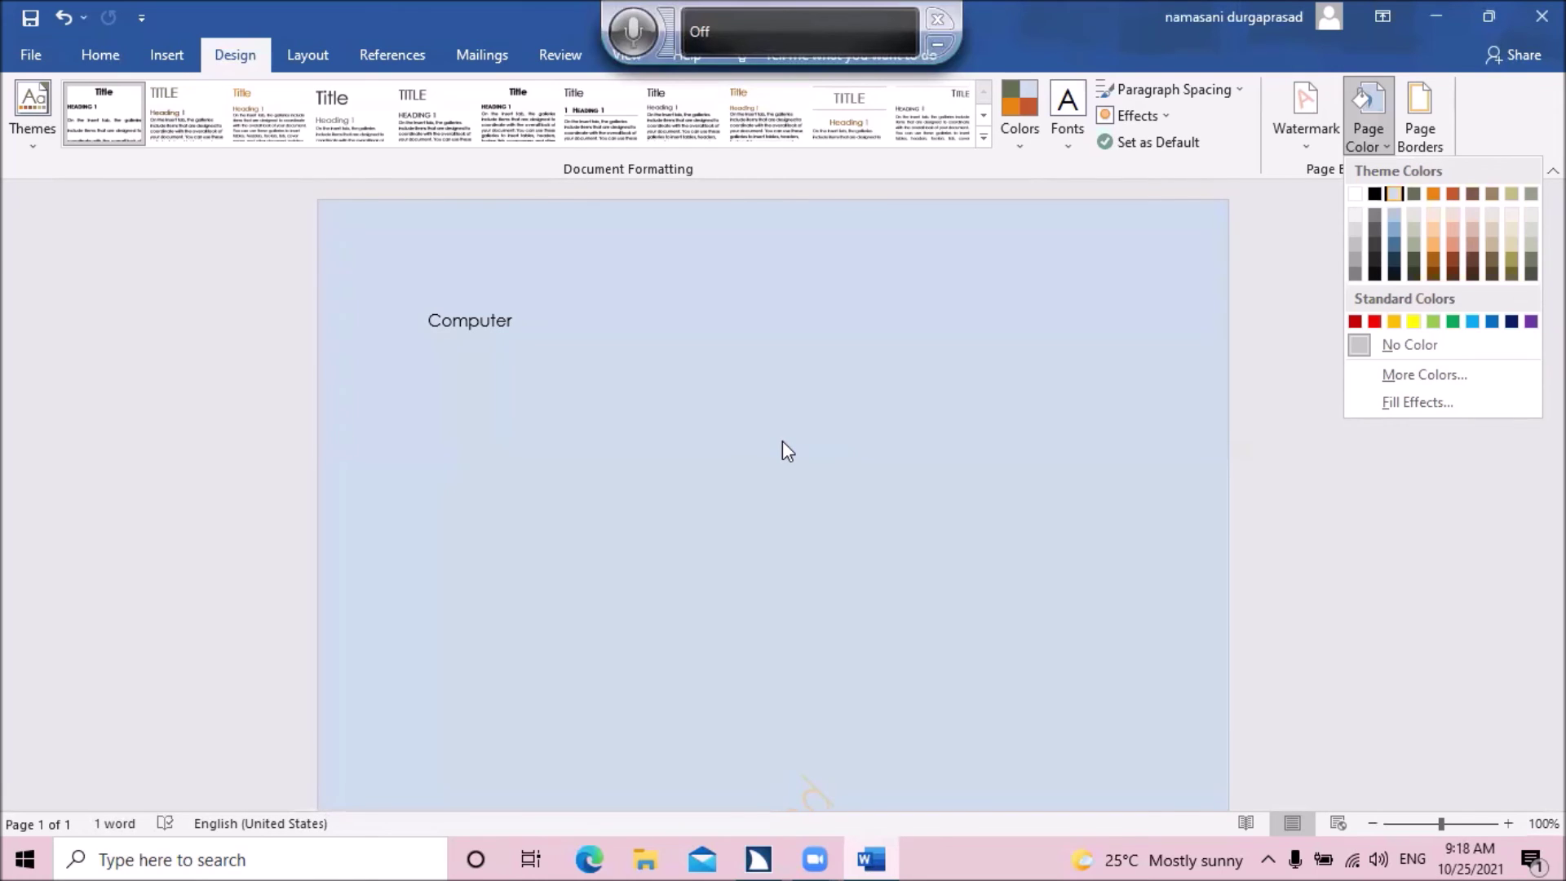
key(Right)
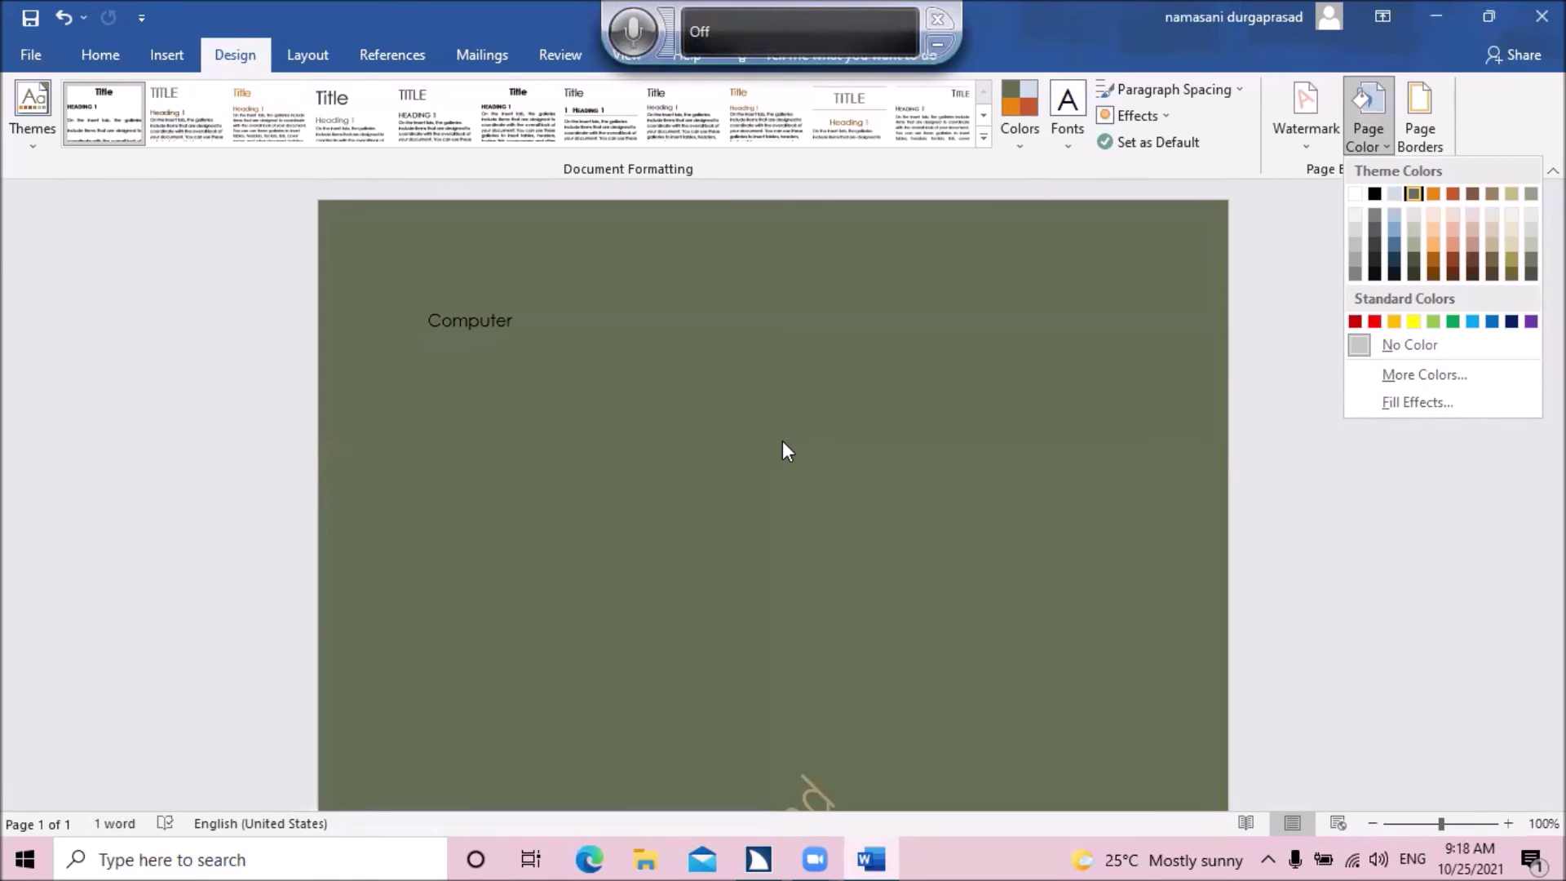
key(Right)
key(Right)
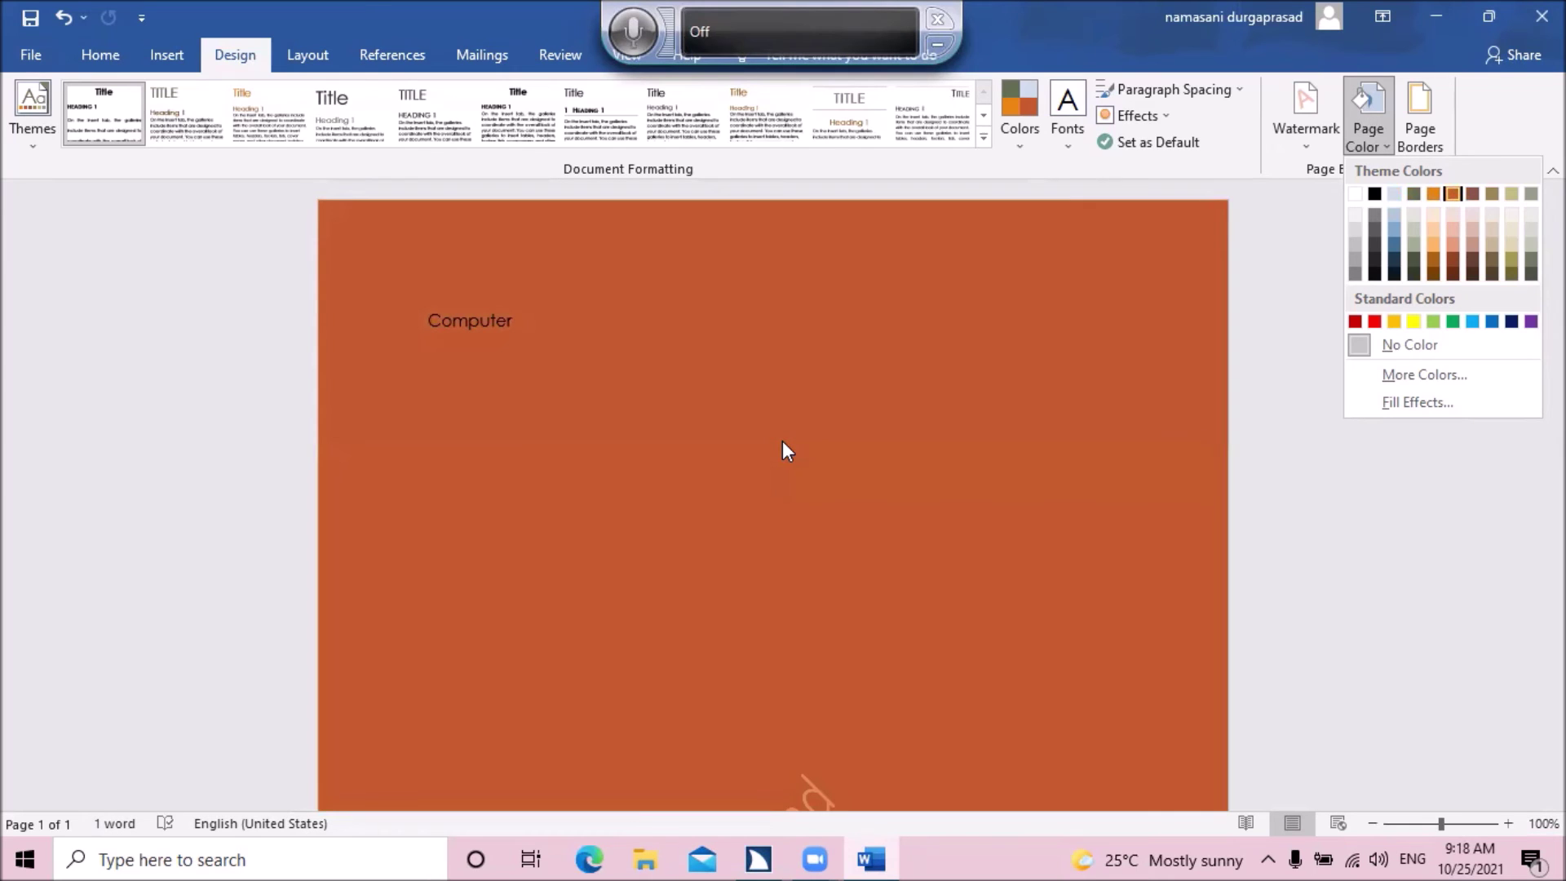
key(Right)
key(Right)
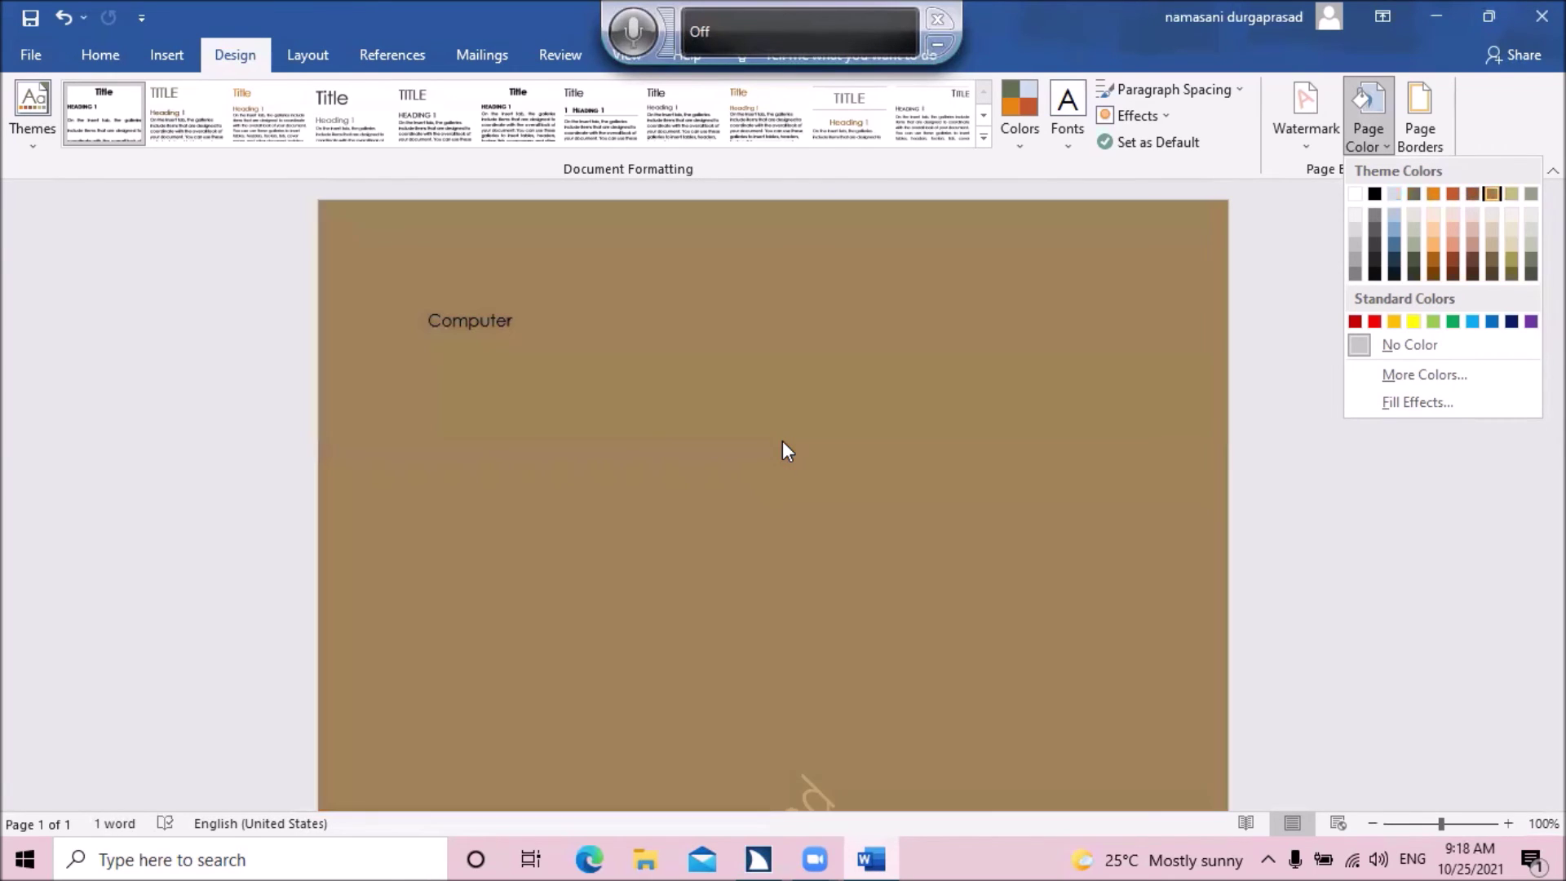
key(Right)
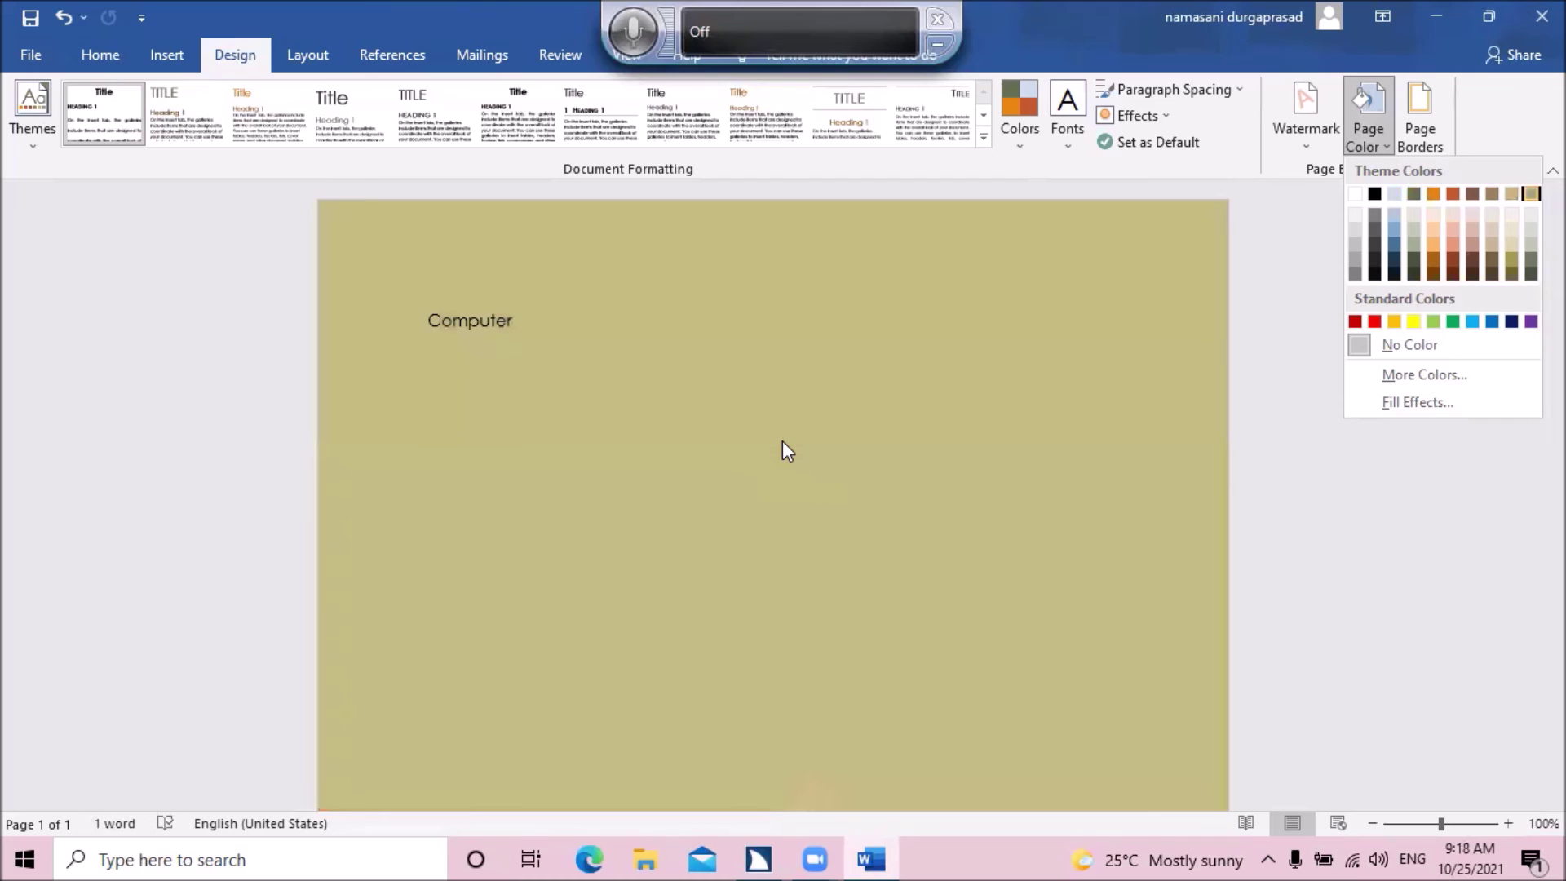
key(Right)
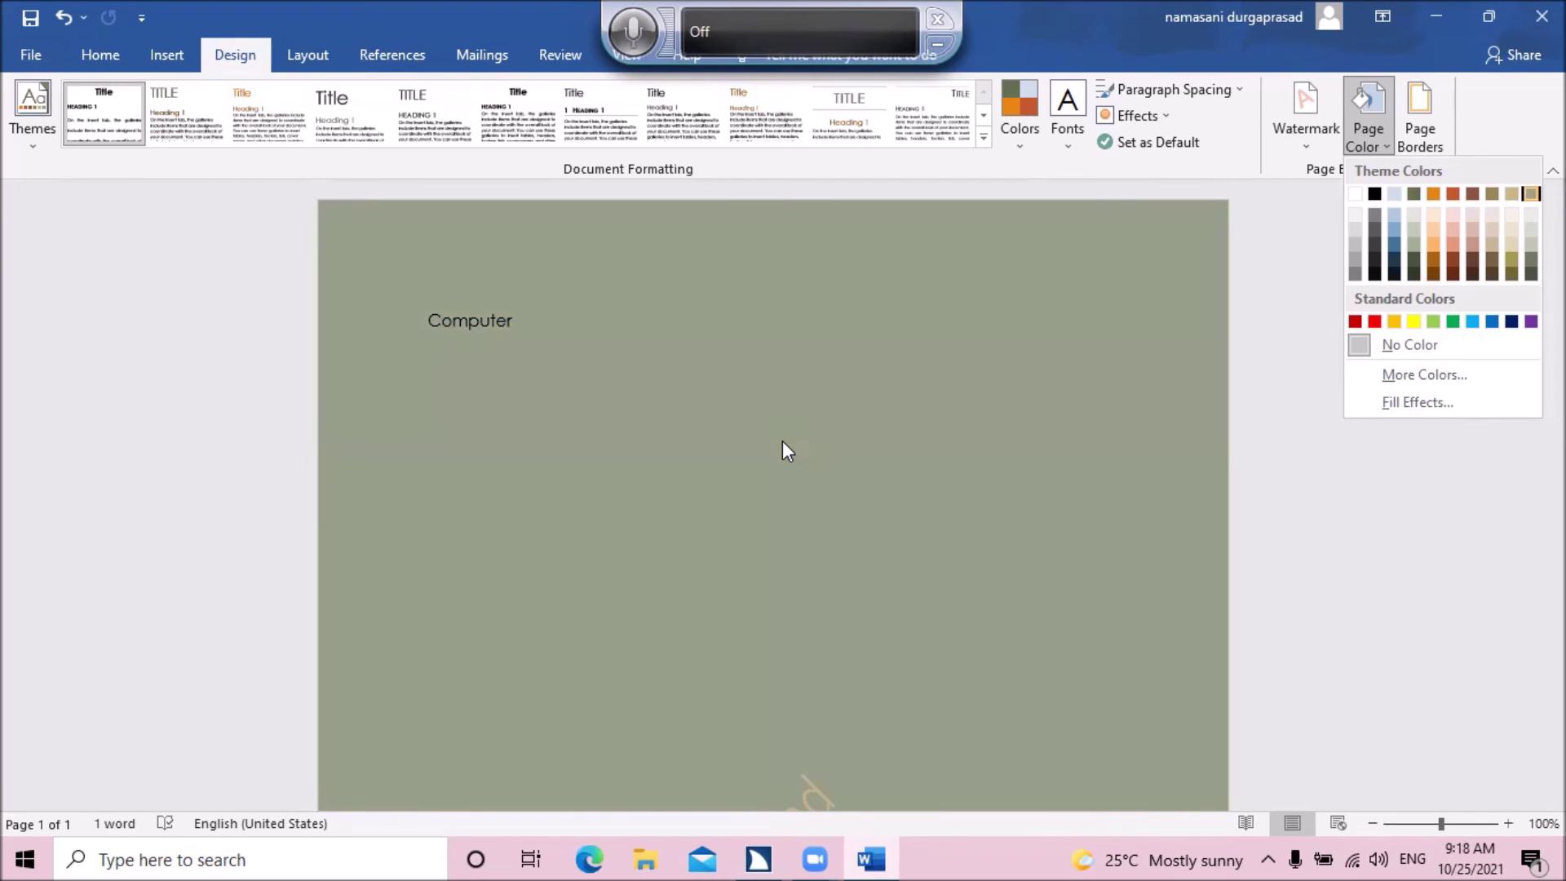
key(Return)
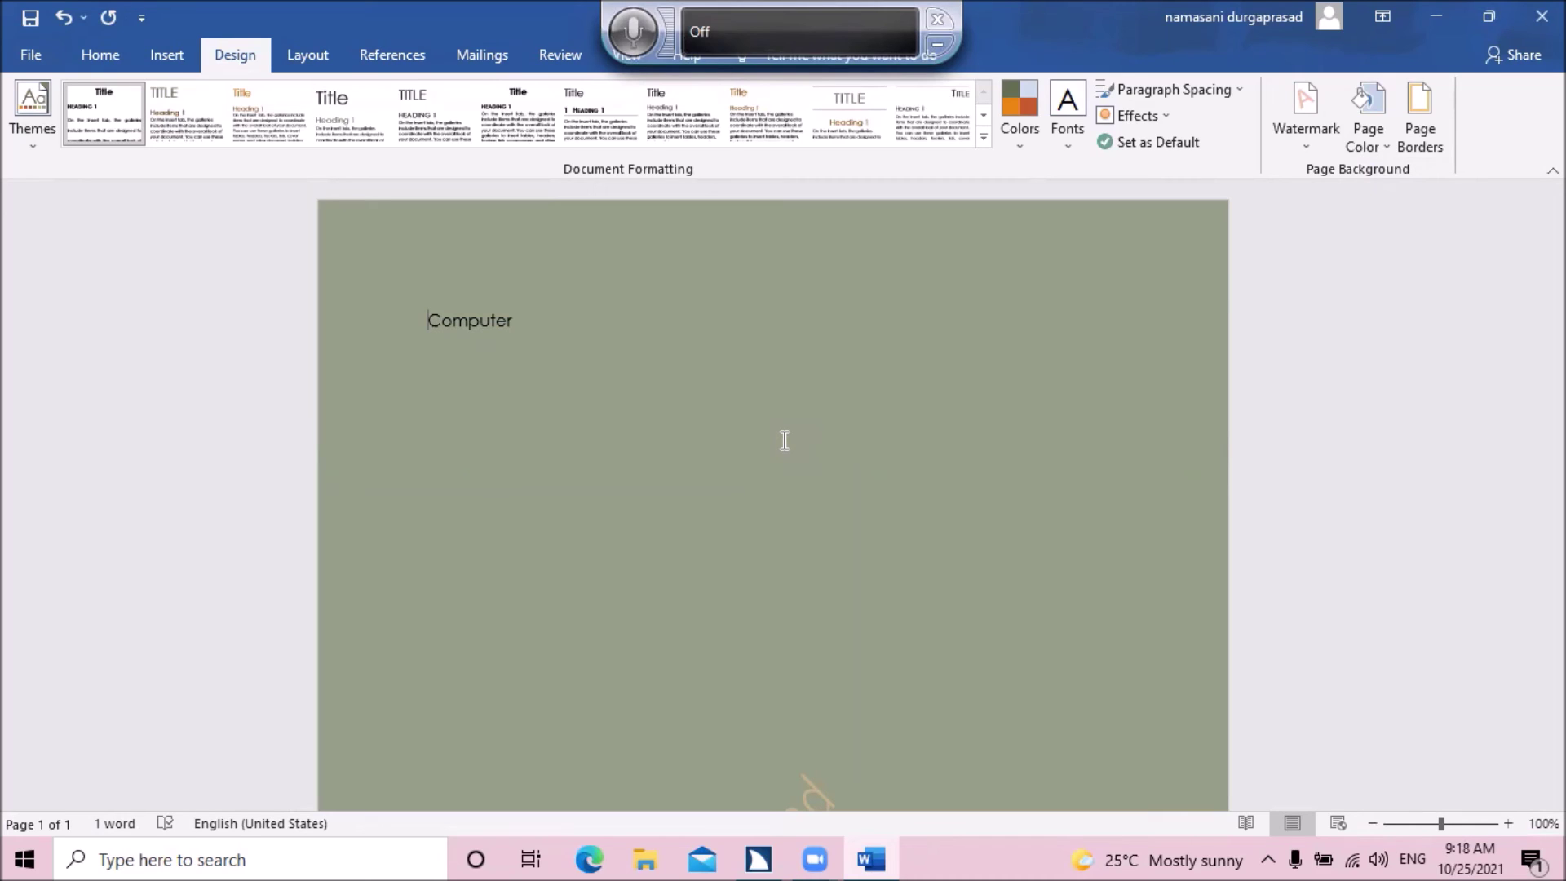
- Open the page border settings, try the Box, Shadow and 3-D settings, and choose Custom with all four sides bordered
key(alt+g)
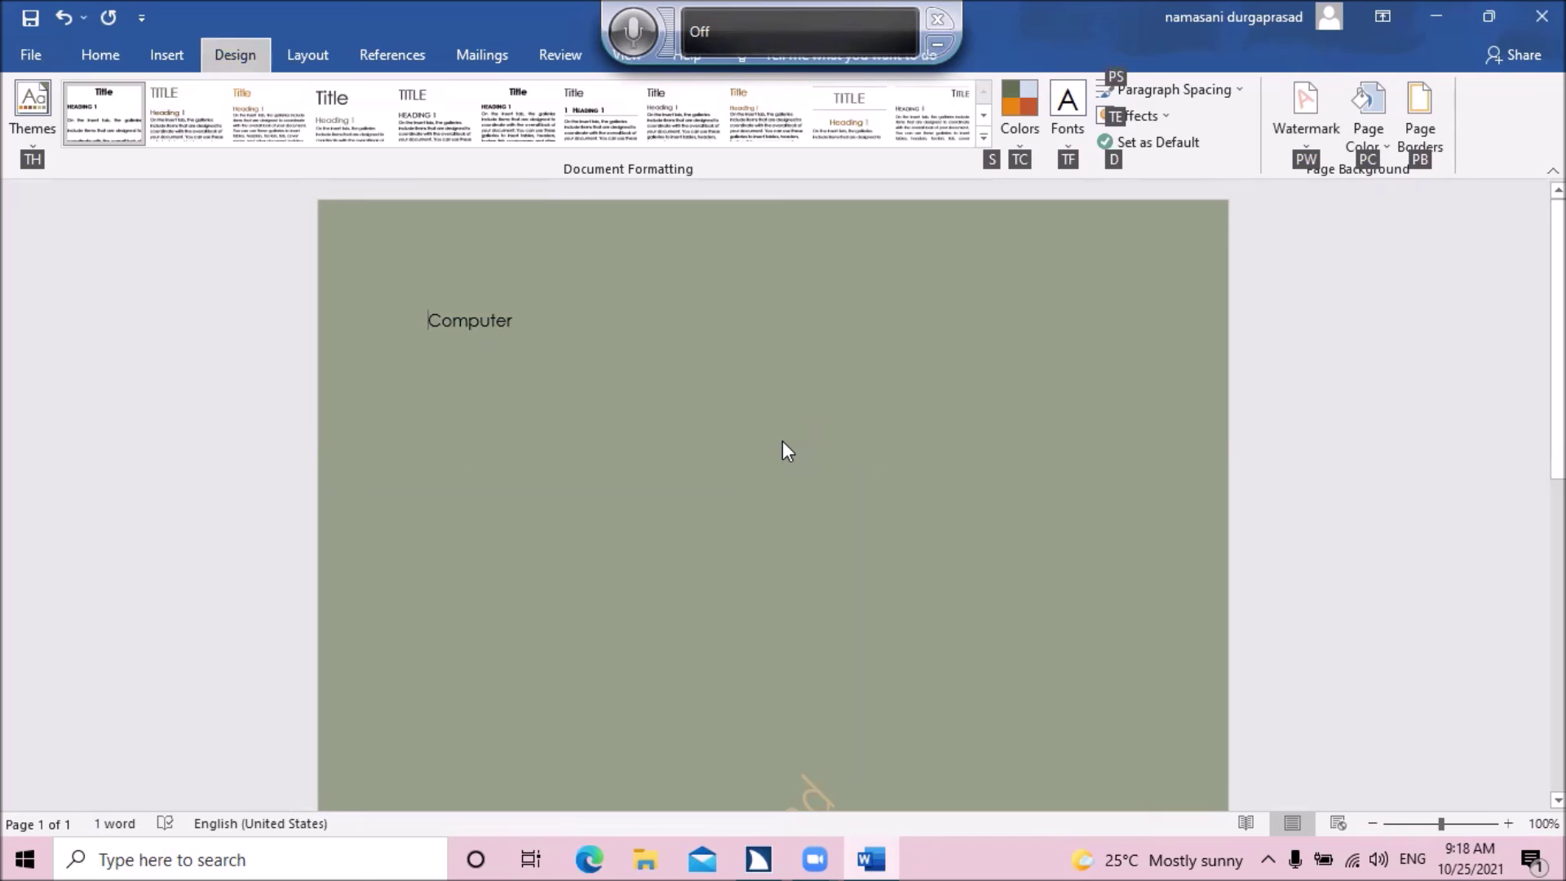
key(Tab)
key(Tab)
key(Tab)
key(Tab)
key(Tab)
key(Tab)
key(Tab)
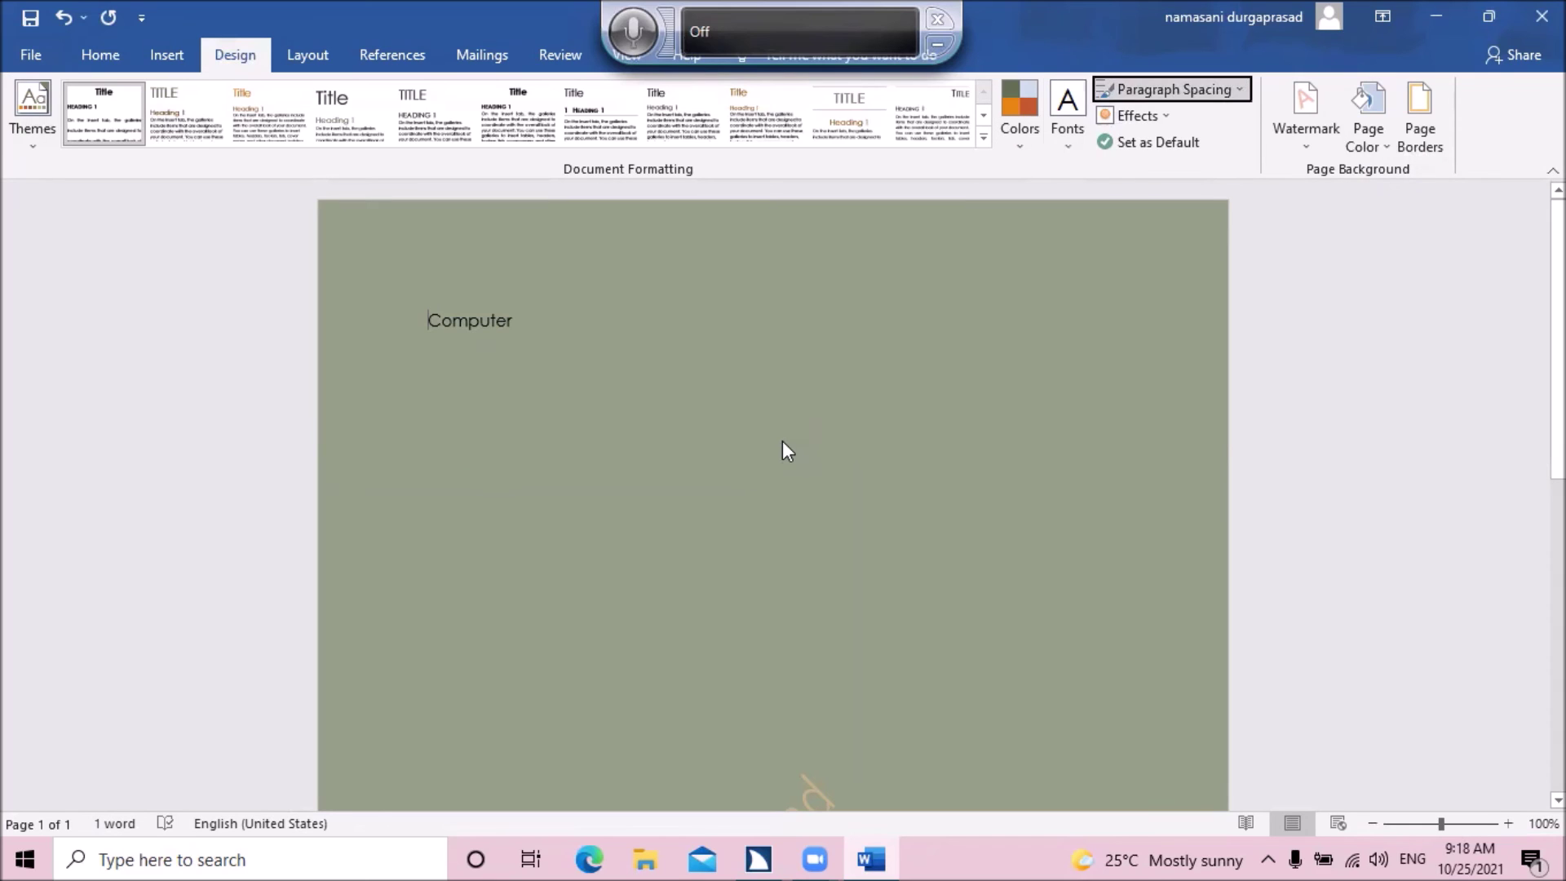
key(Tab)
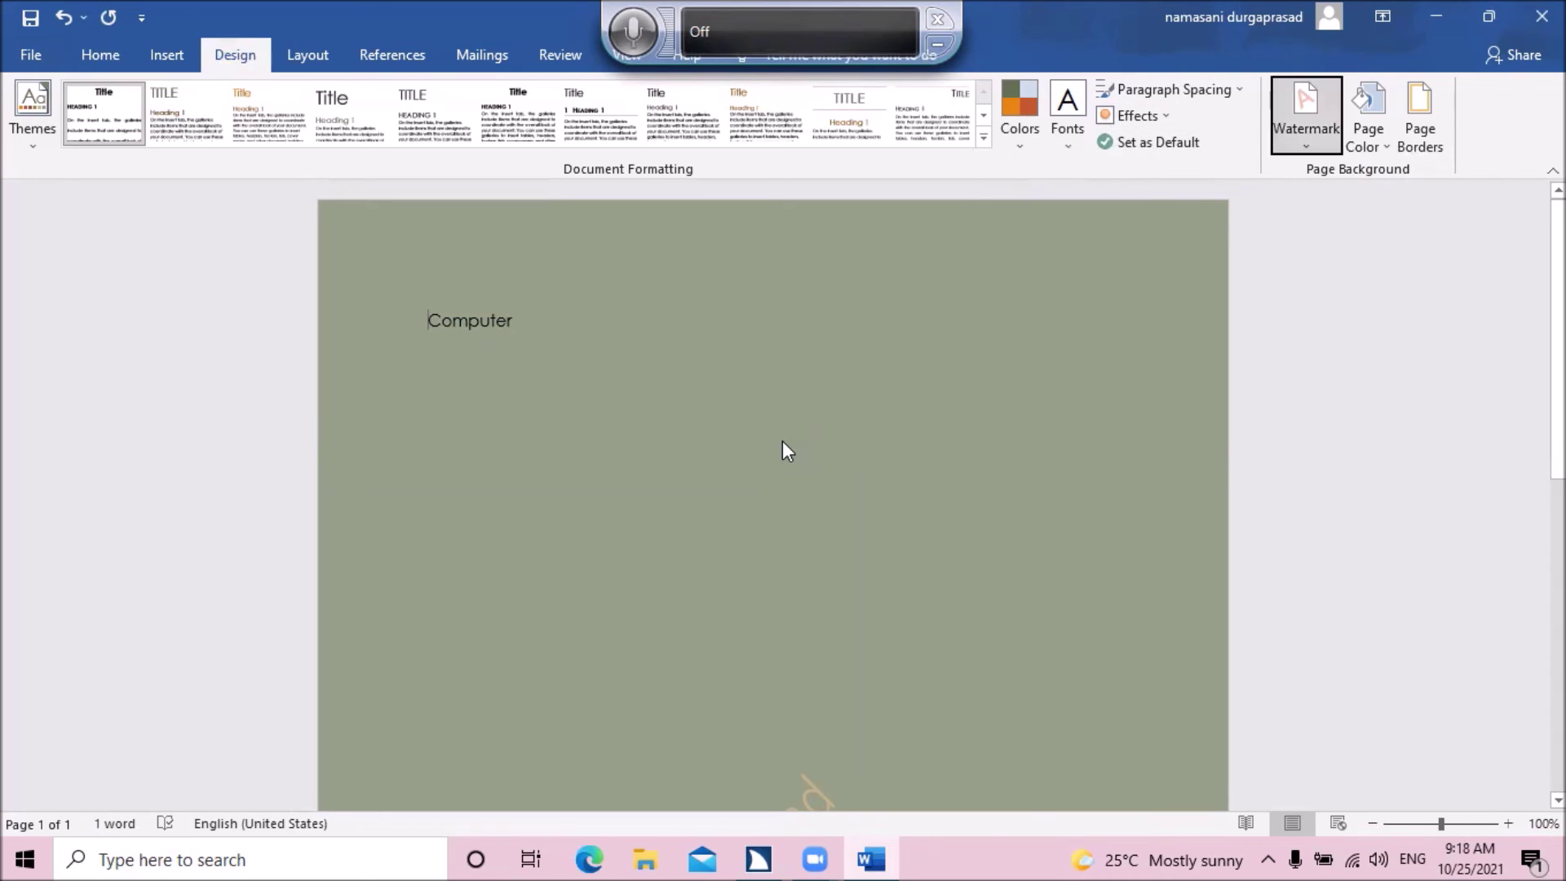
key(Tab)
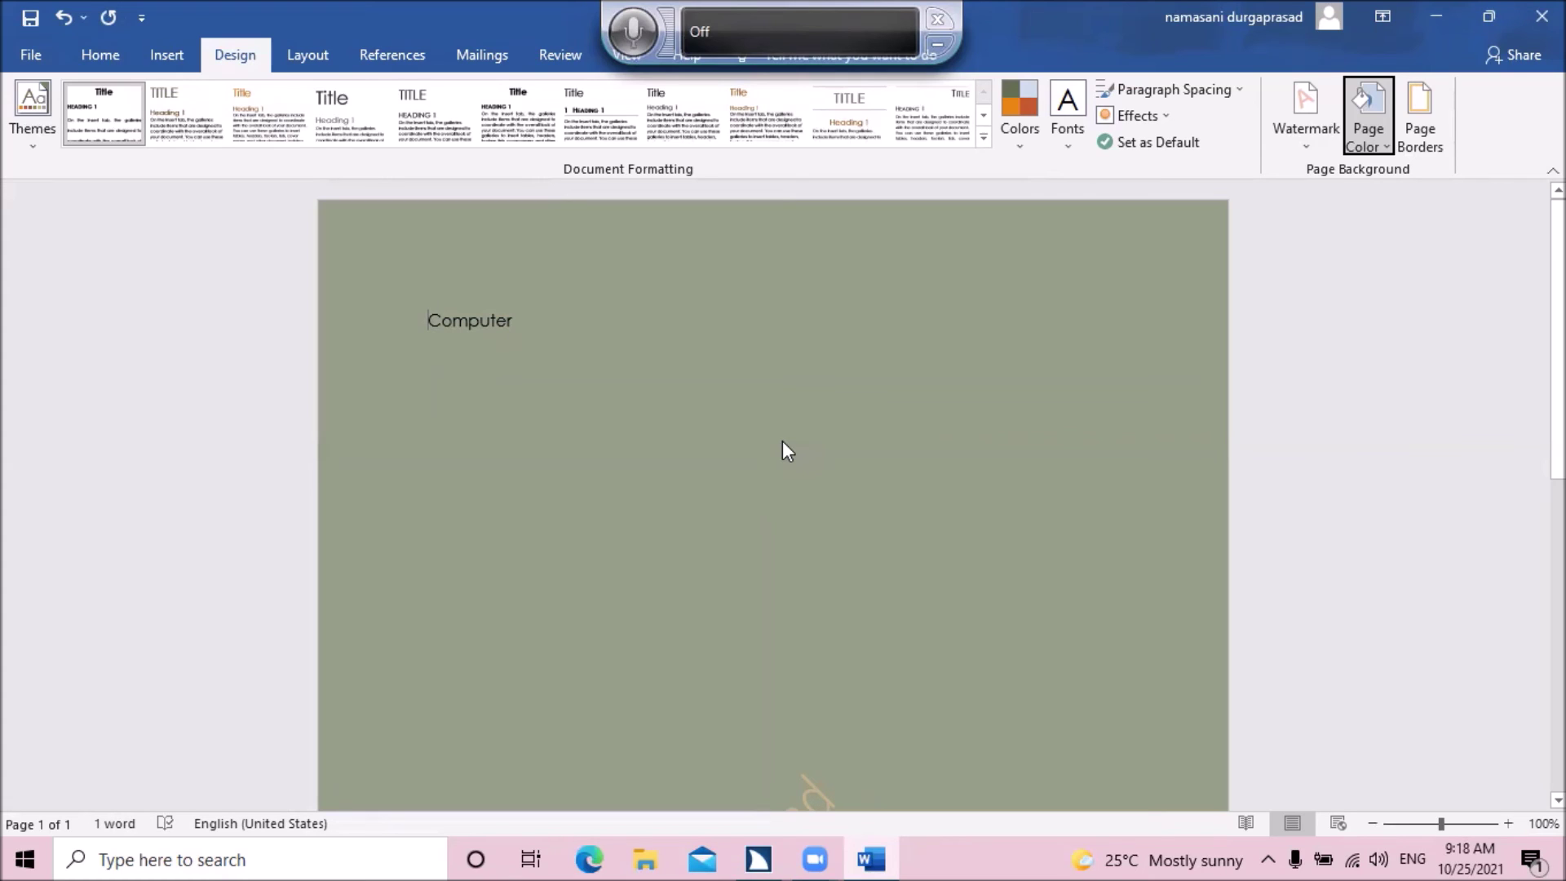
key(Right)
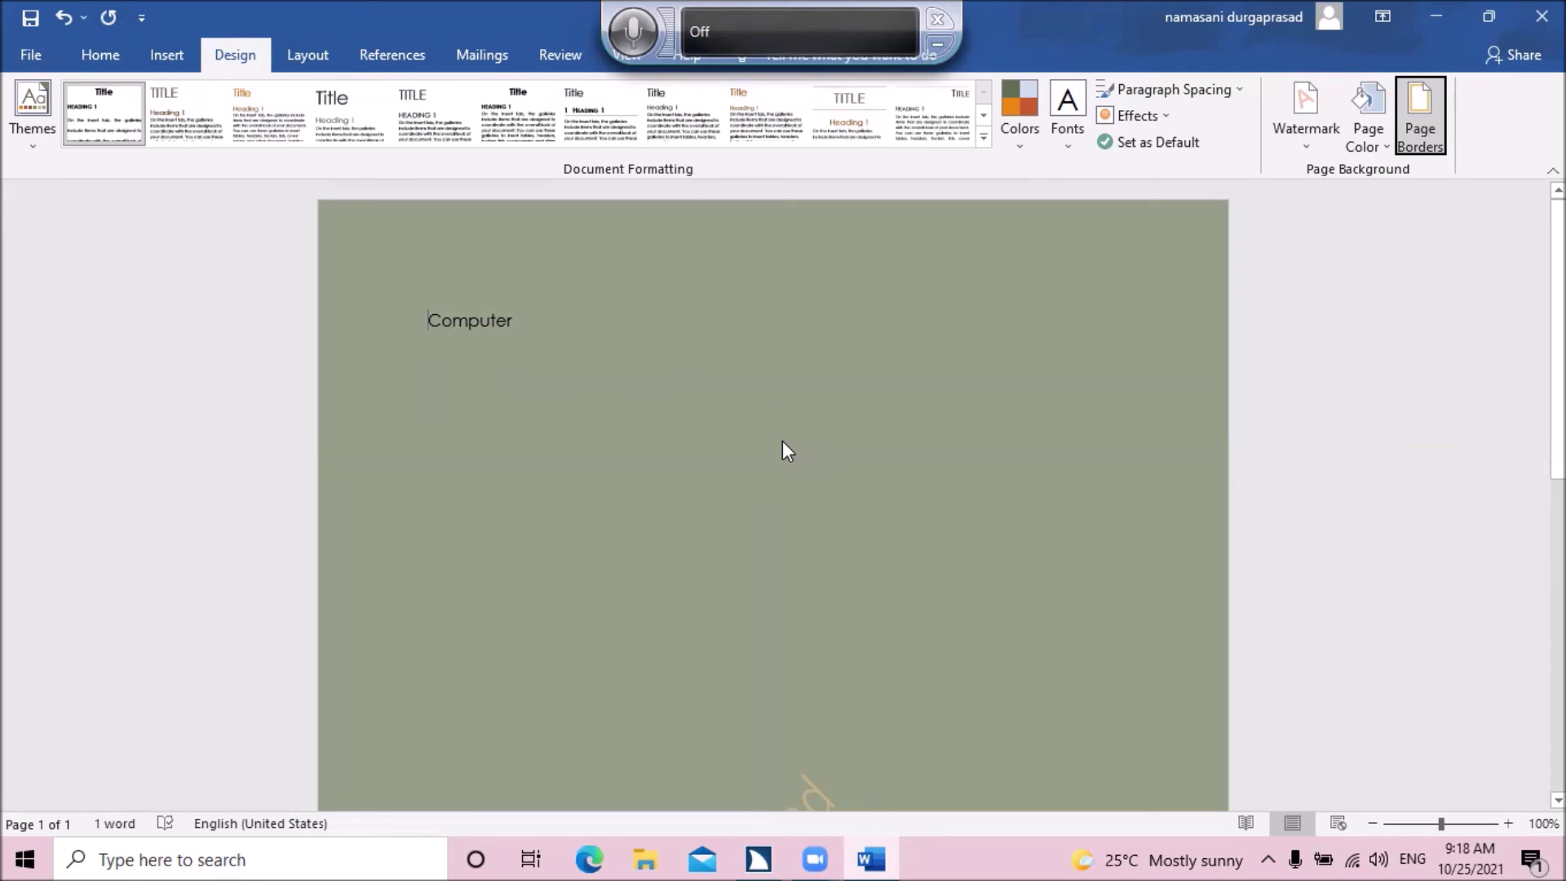
key(Return)
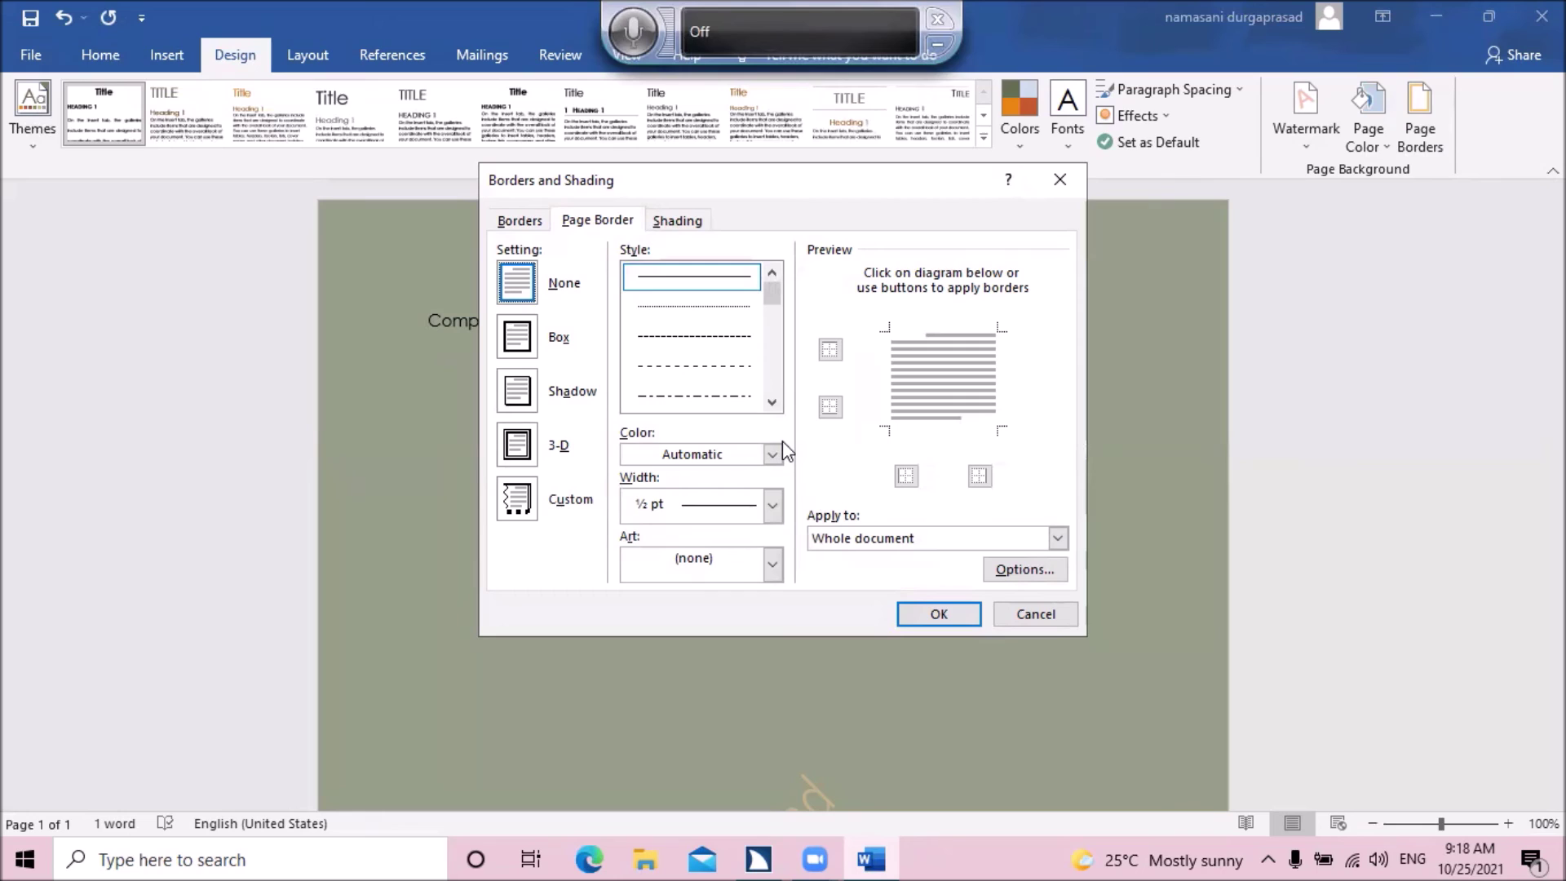
key(alt+x)
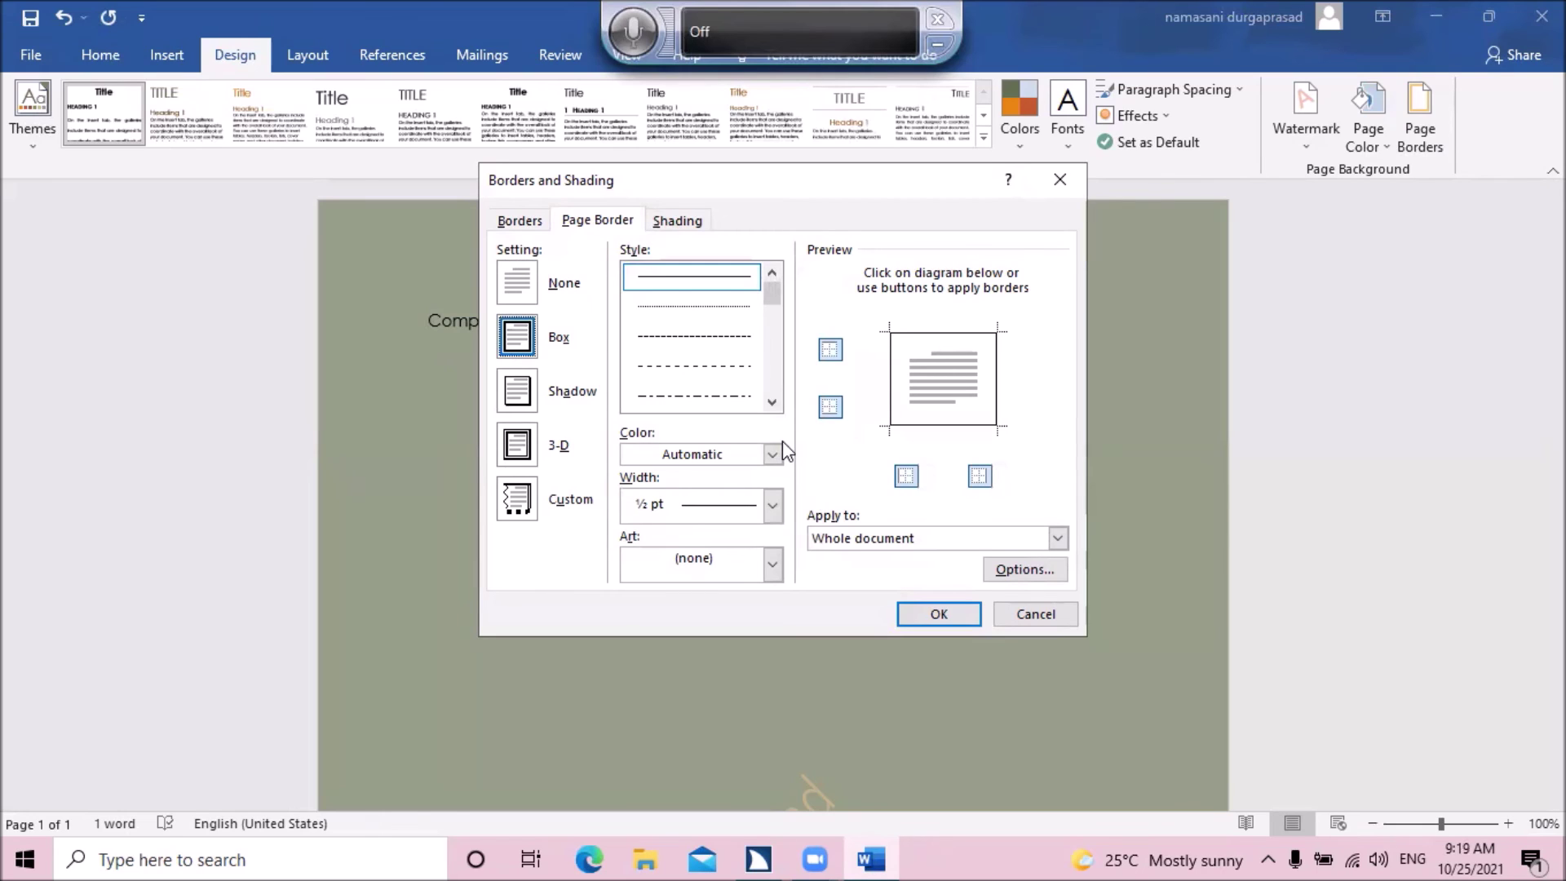
key(alt+a)
key(alt+d)
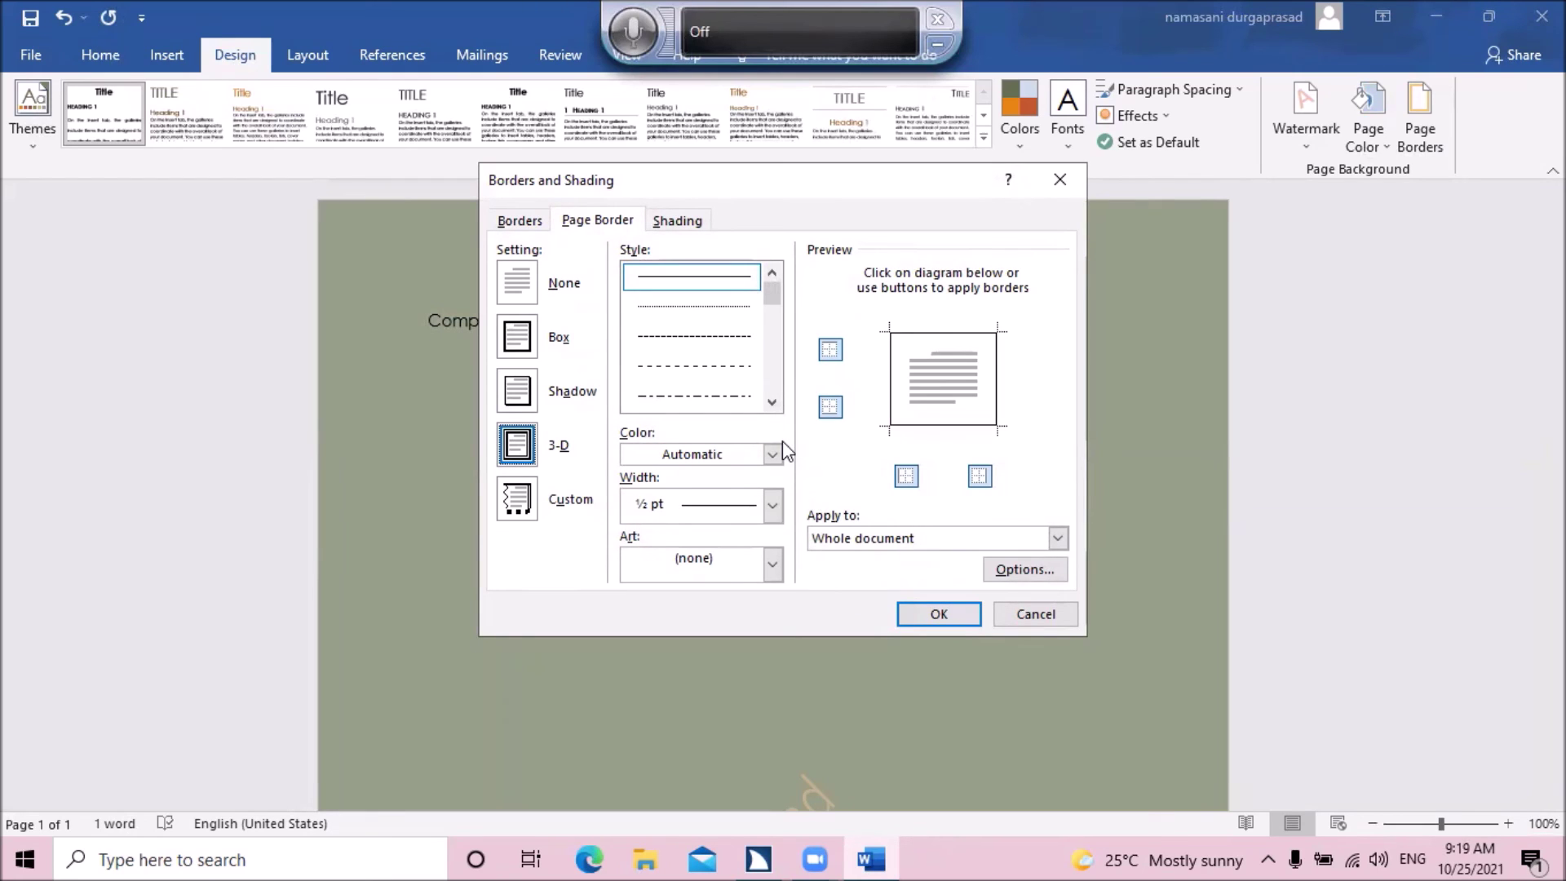
key(alt+u)
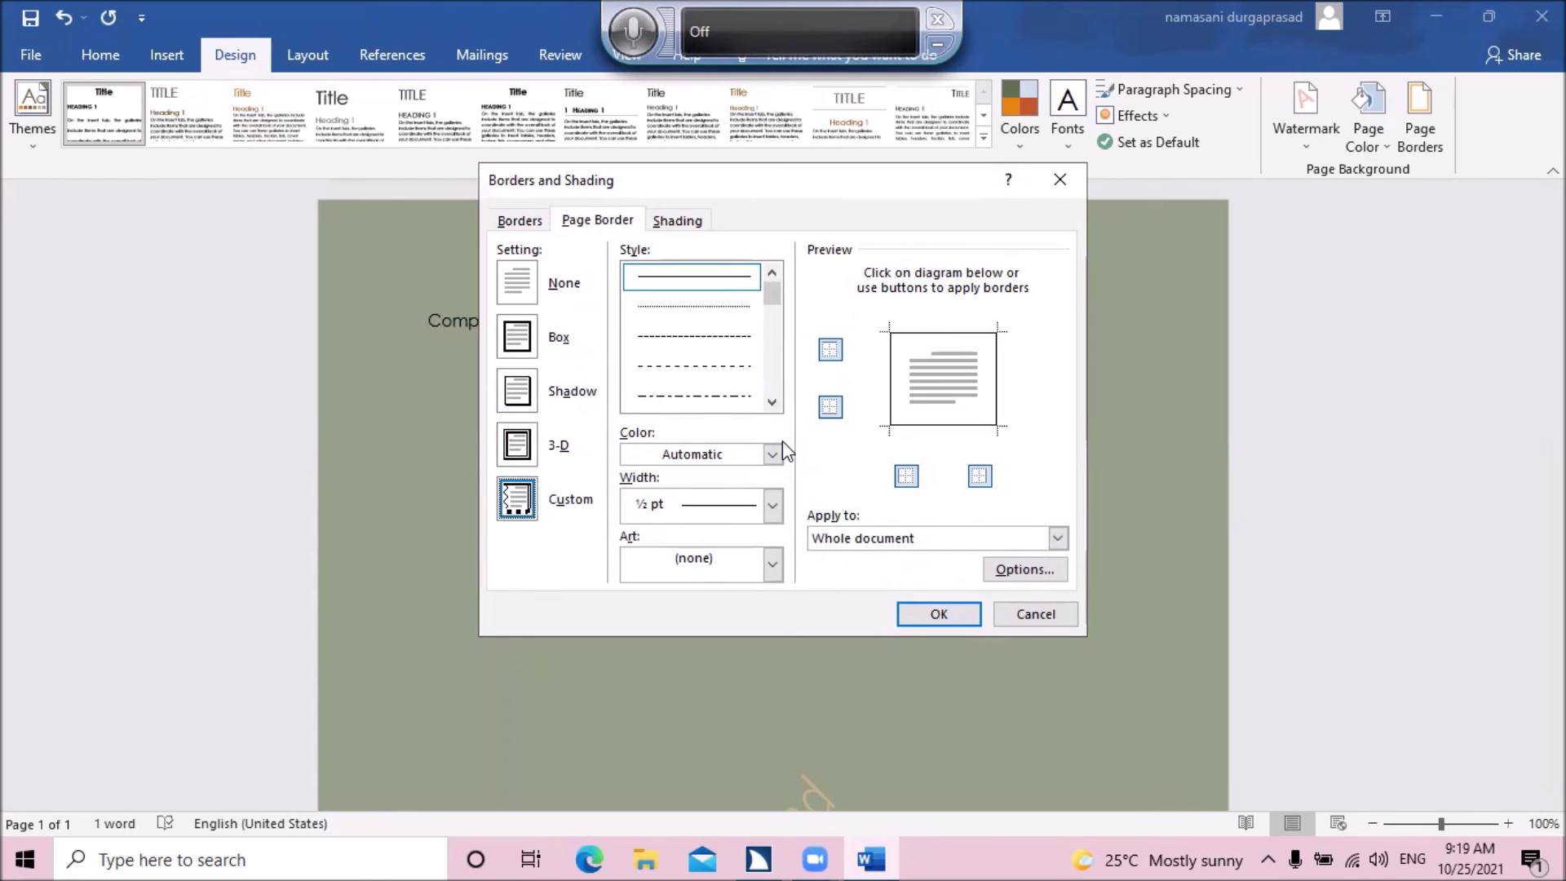
- Browse the page border line styles, select the ½ pt triple-line style, and confirm the page border for the whole document
key(Tab)
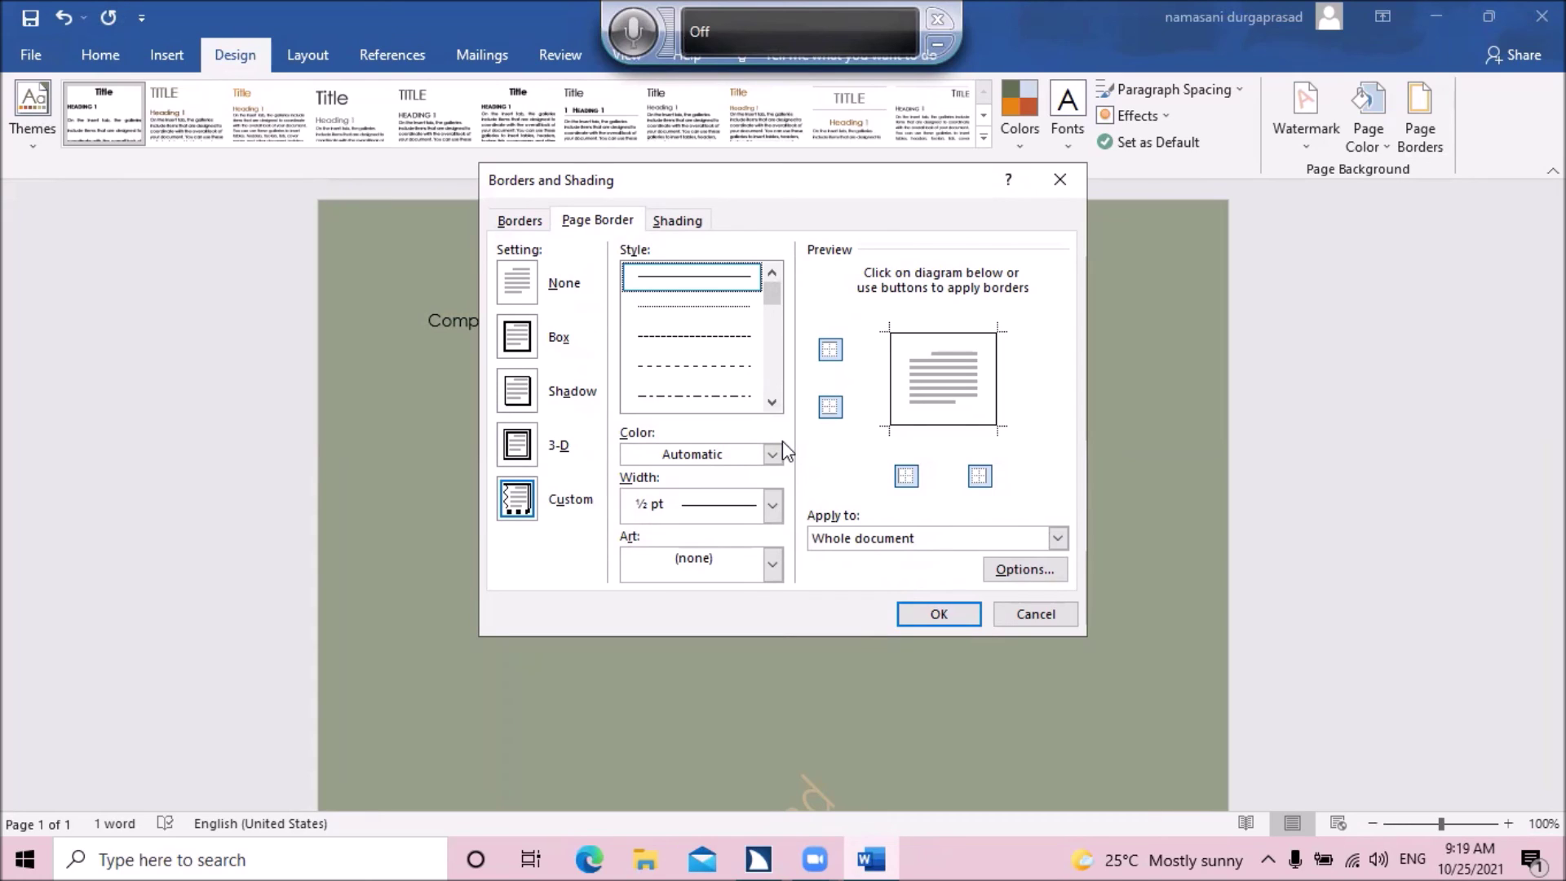
key(Down)
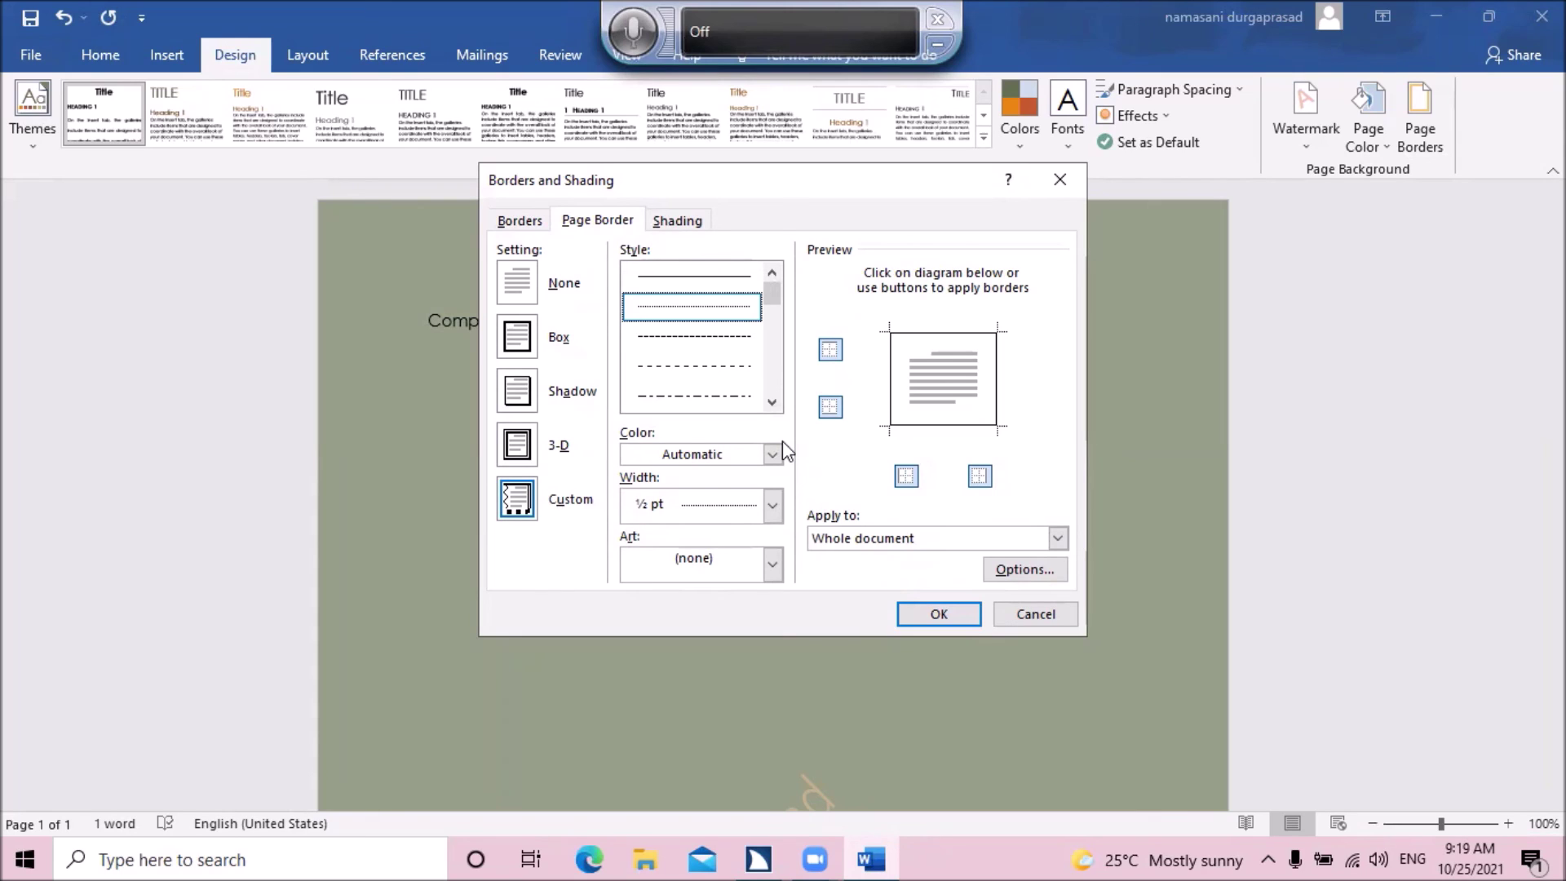
key(Down)
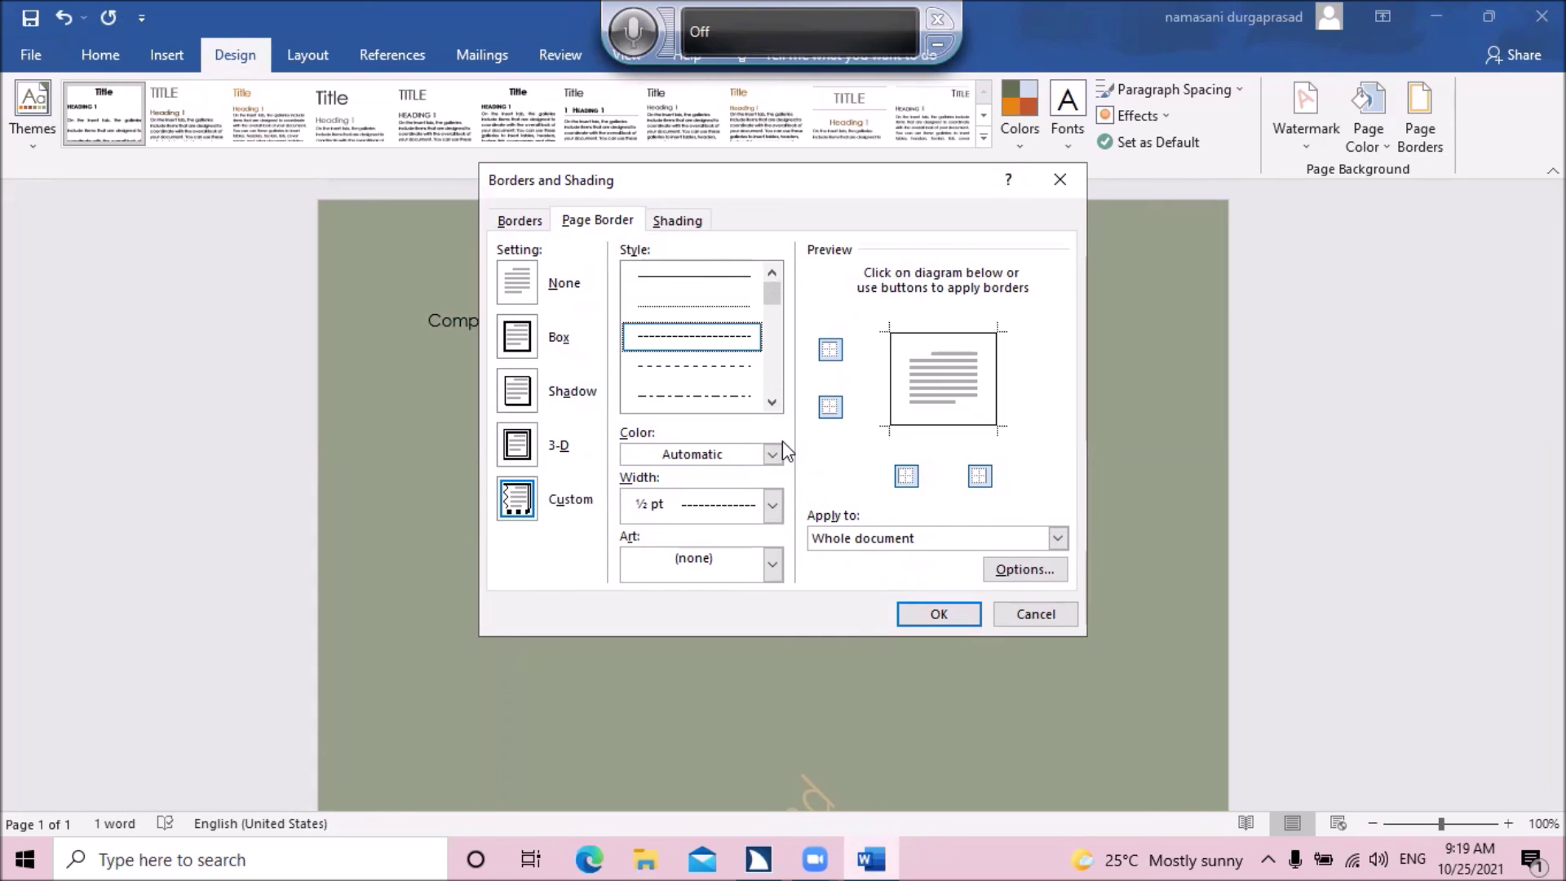
key(Down)
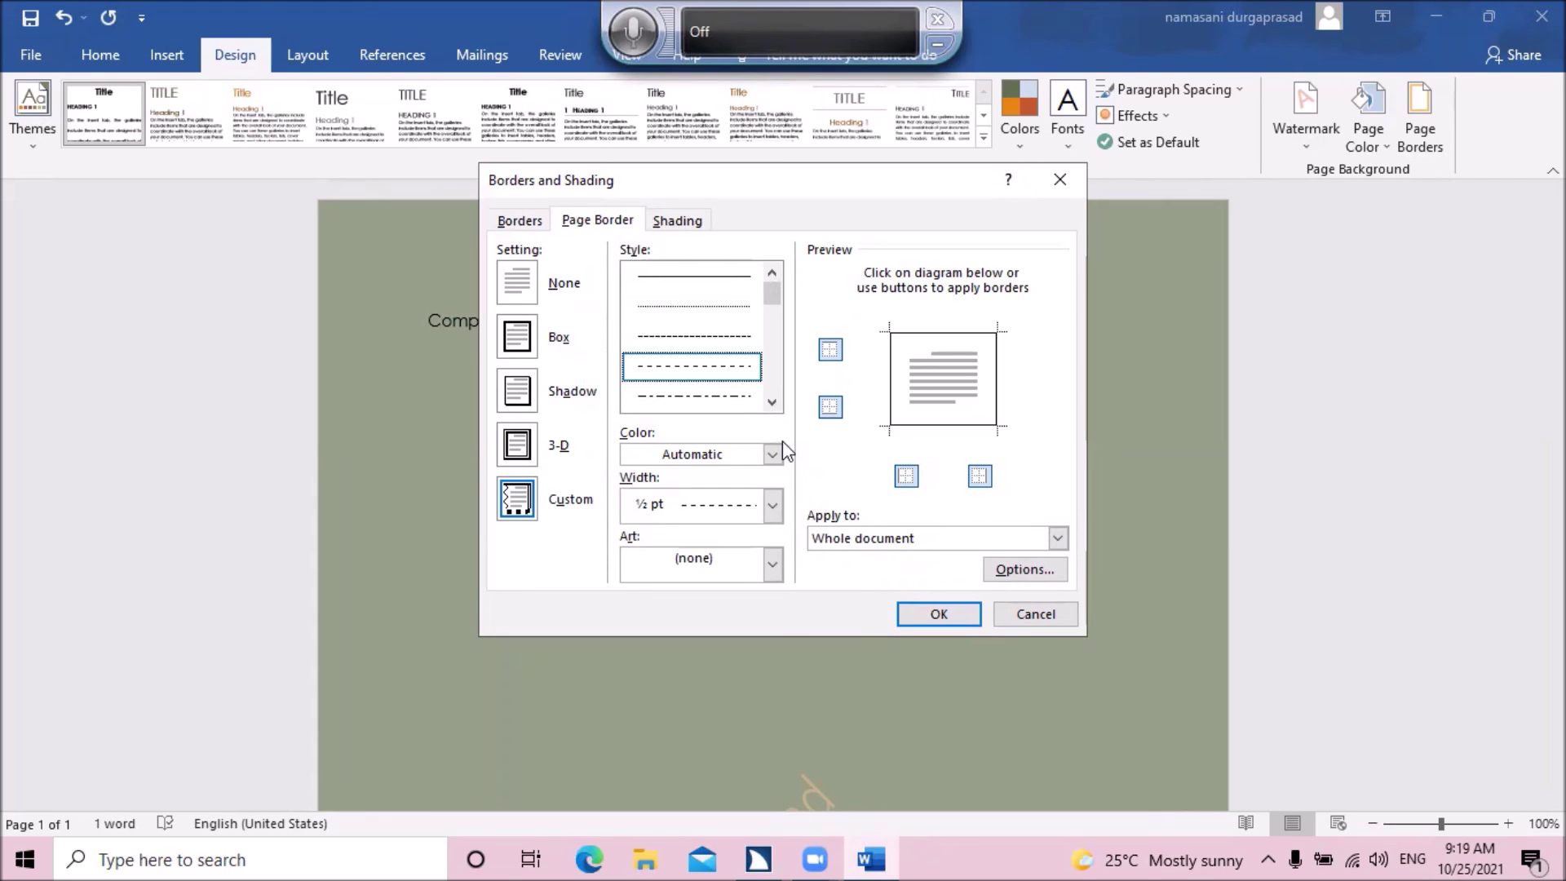
key(Down)
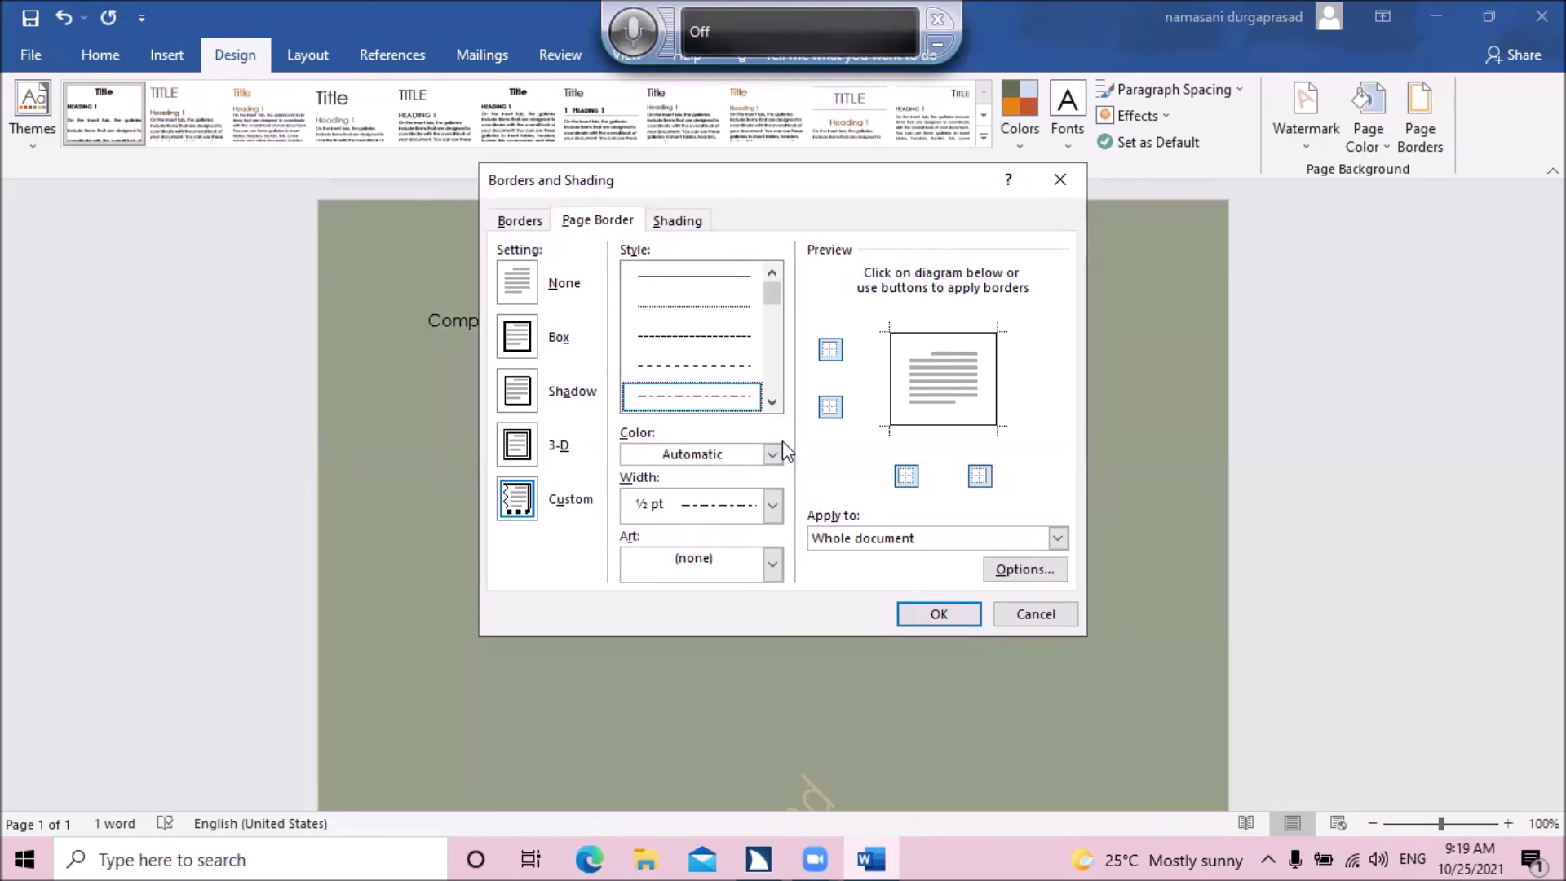
key(Down)
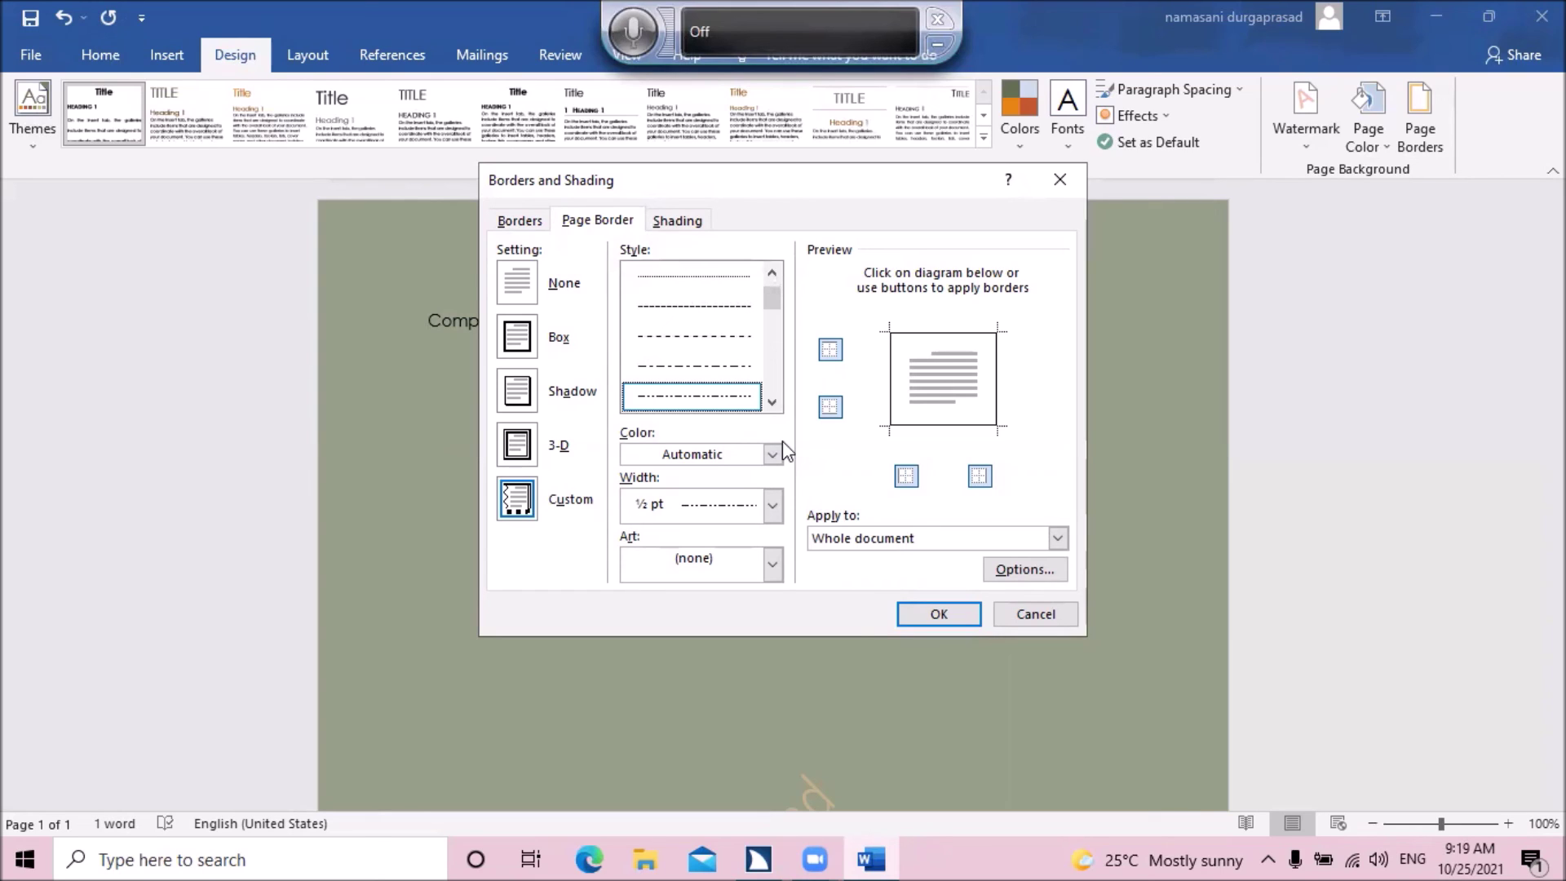
key(Down)
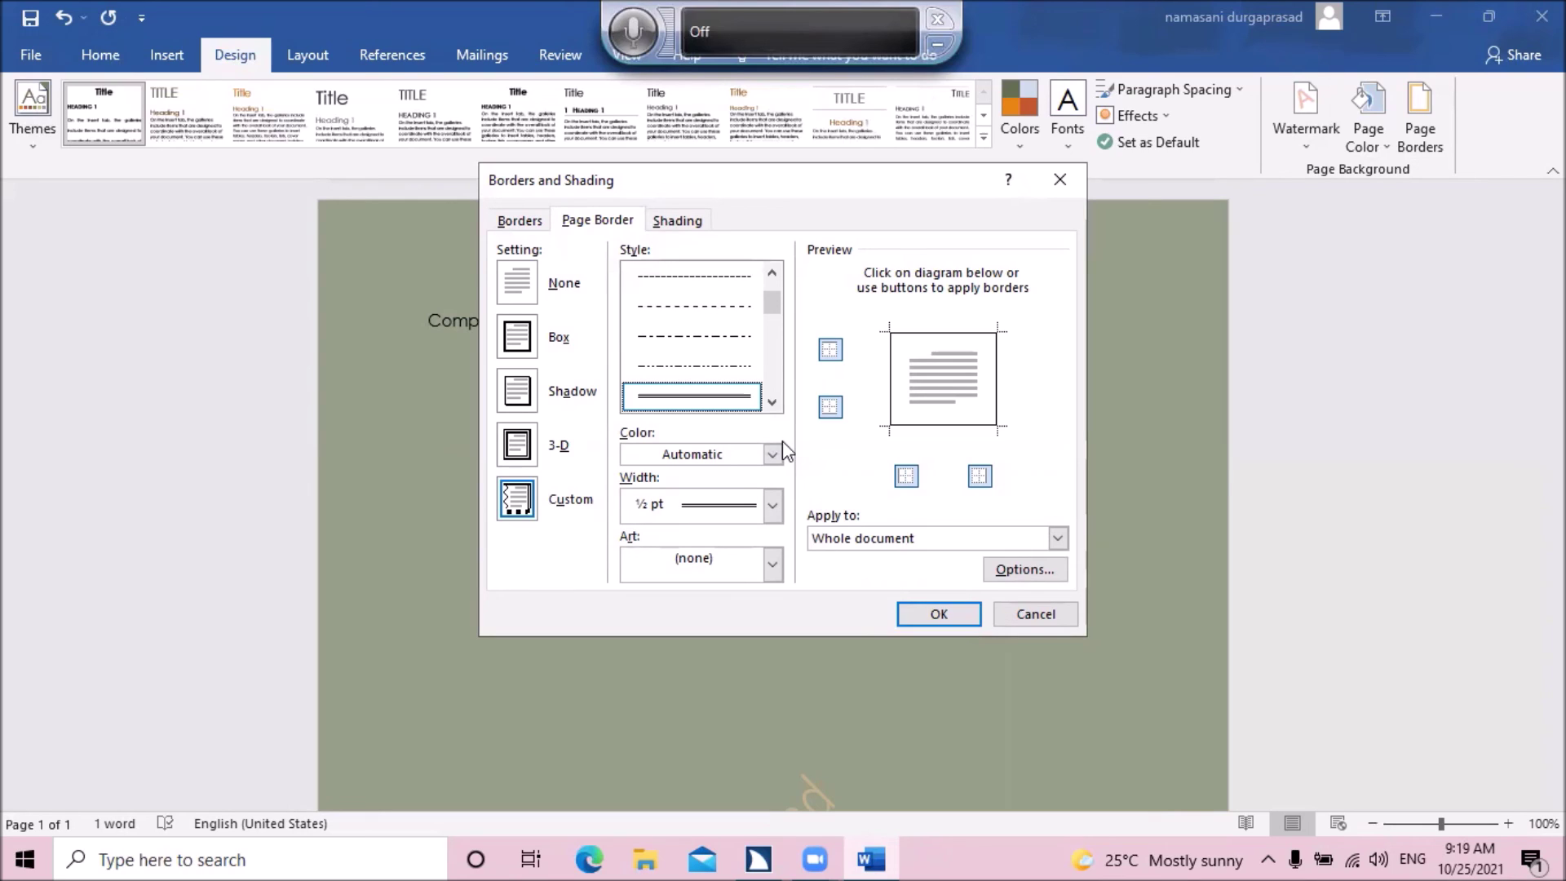
key(Down)
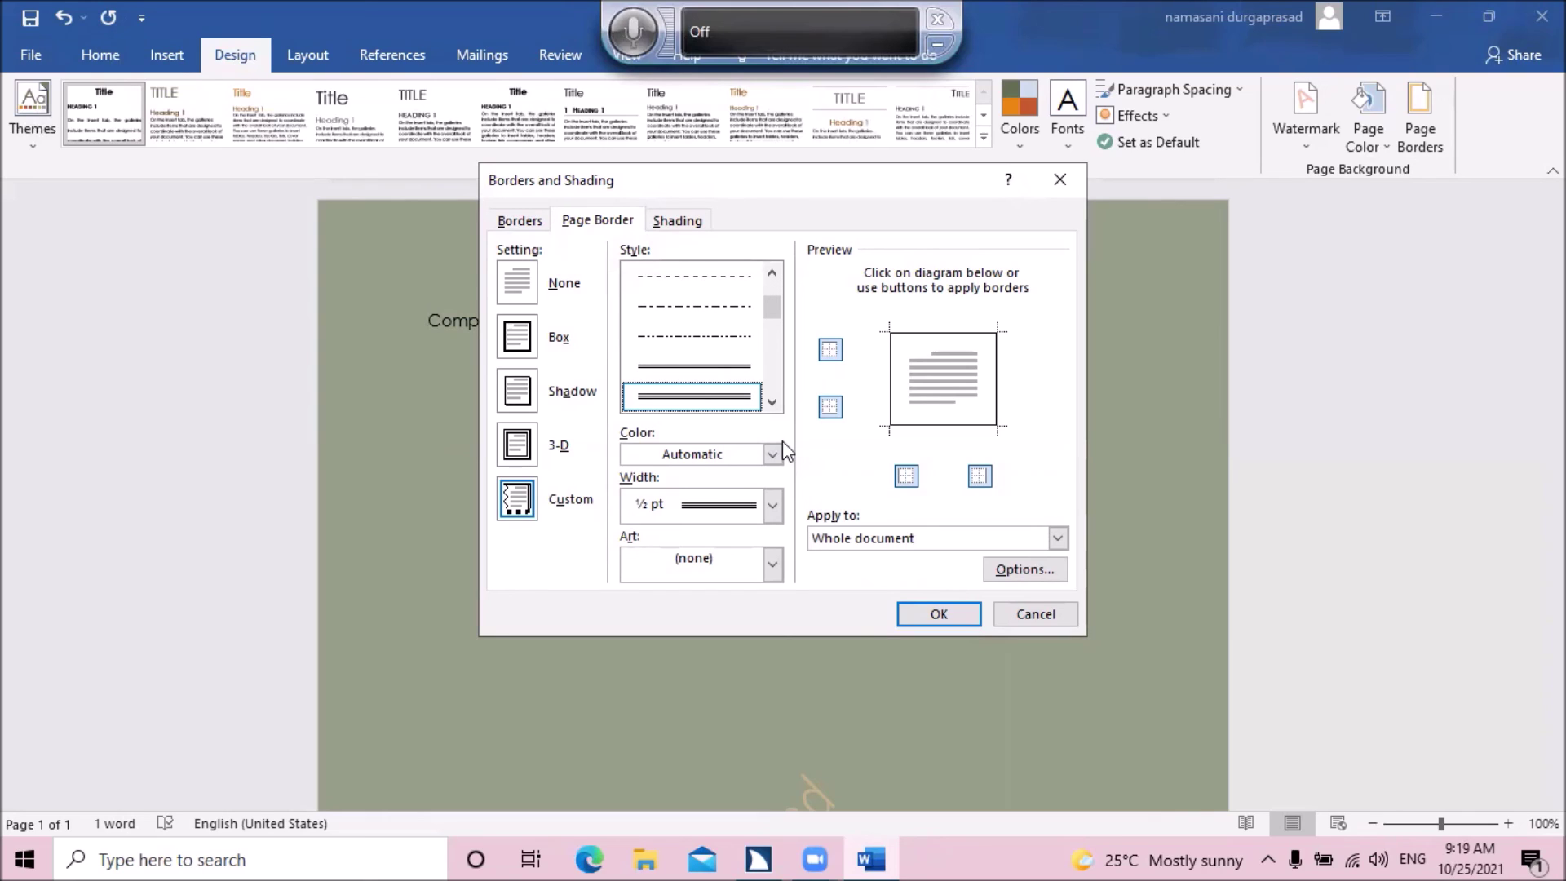
key(Down)
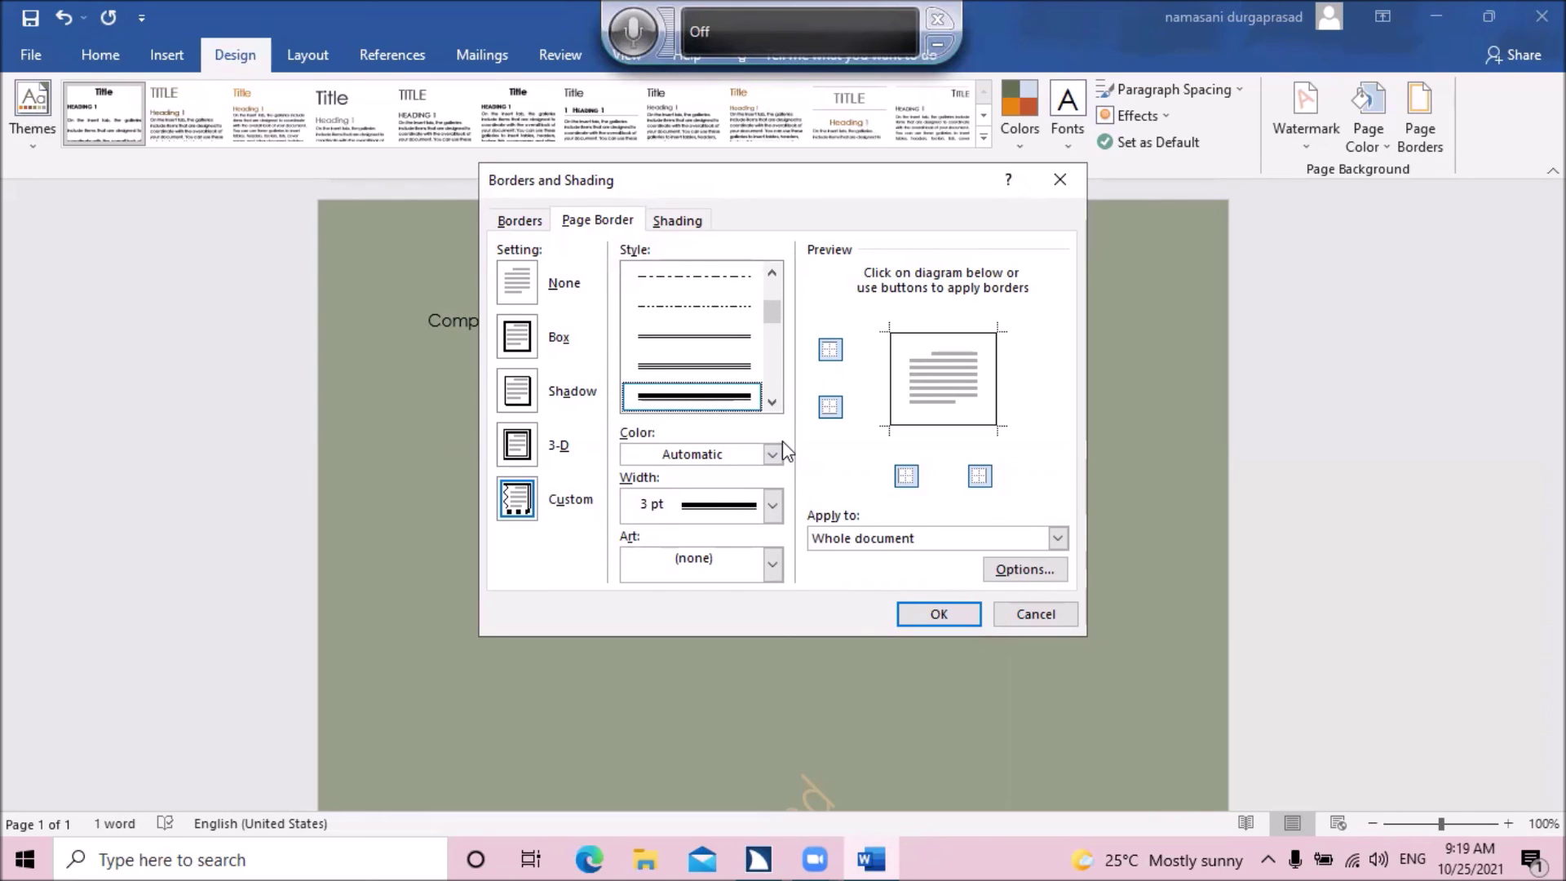
key(Up)
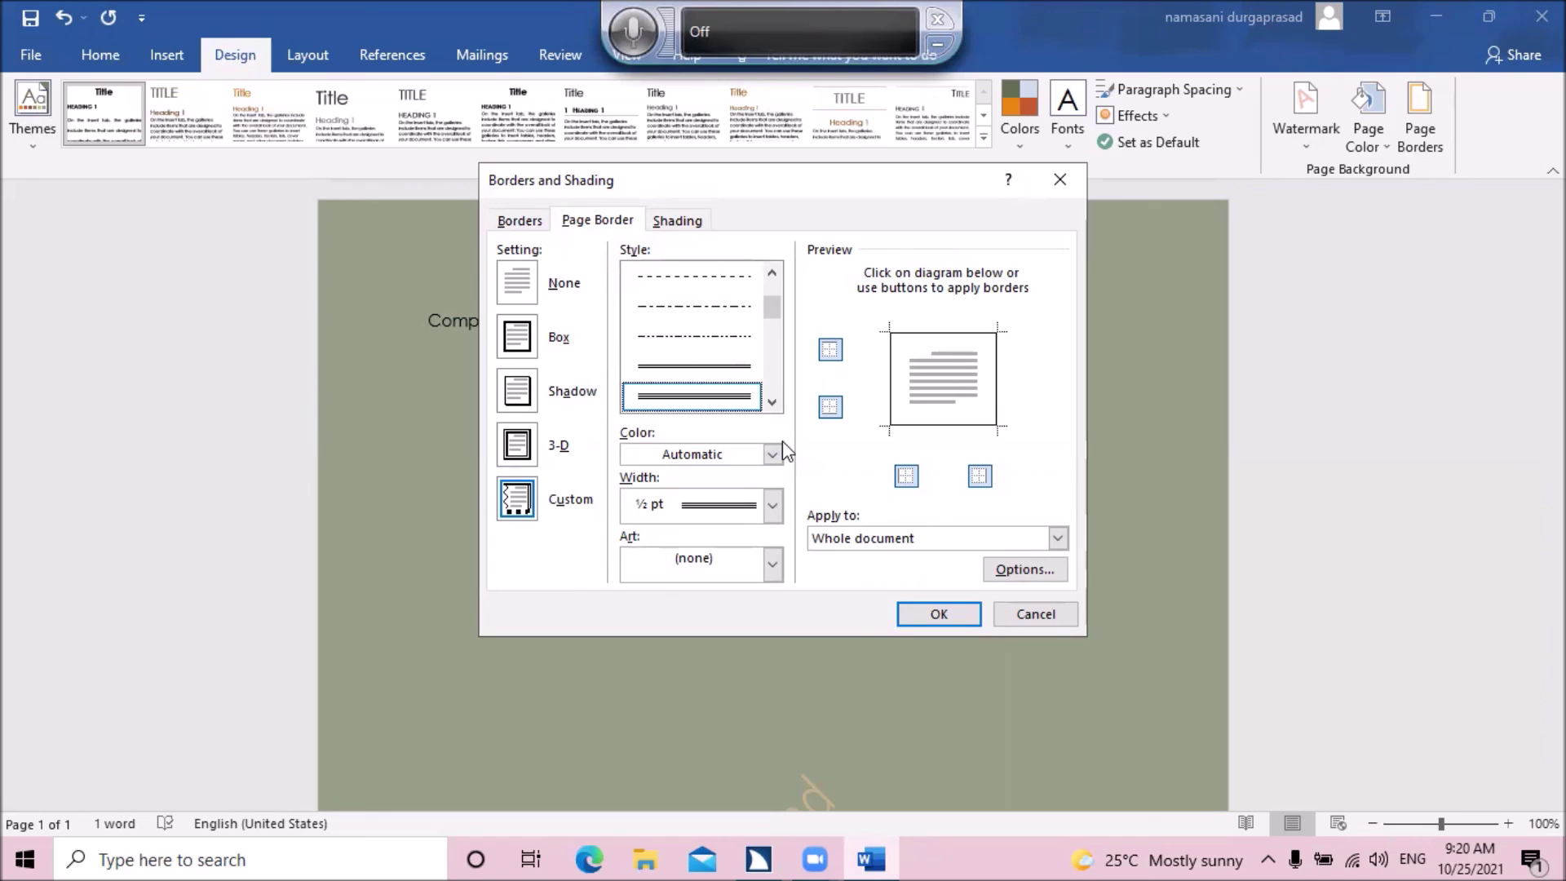
key(Return)
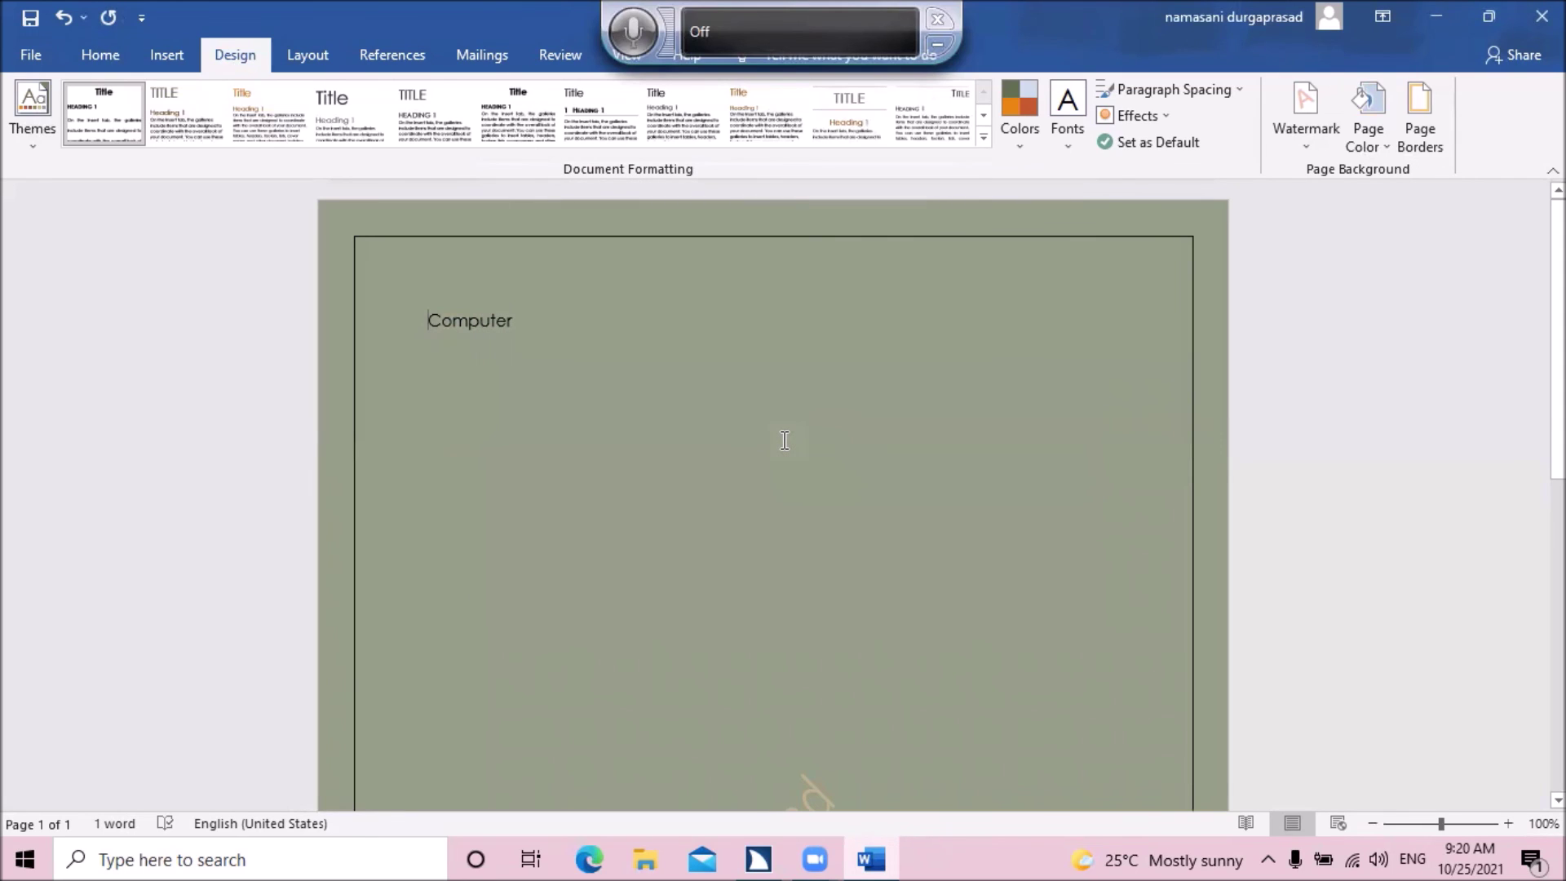